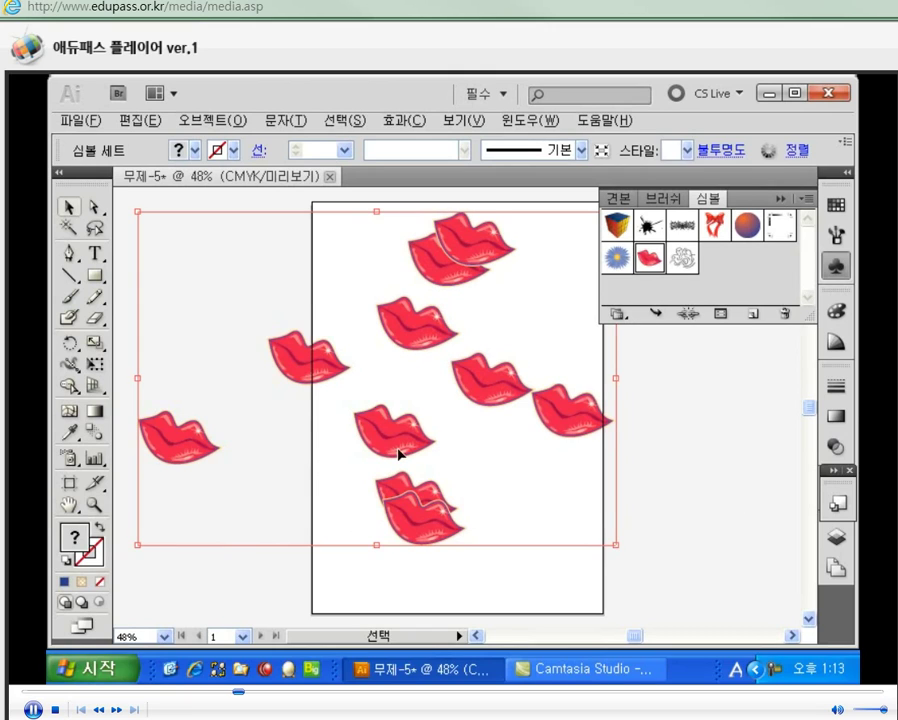
Try to ungroup the sprayed lips symbol set
left_click(222, 120)
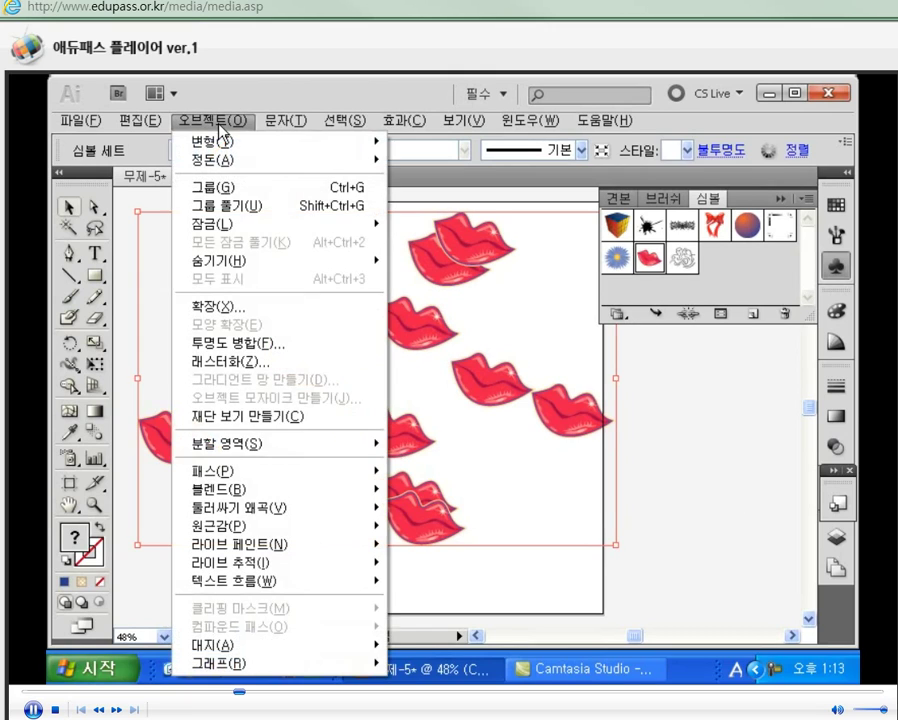
left_click(555, 368)
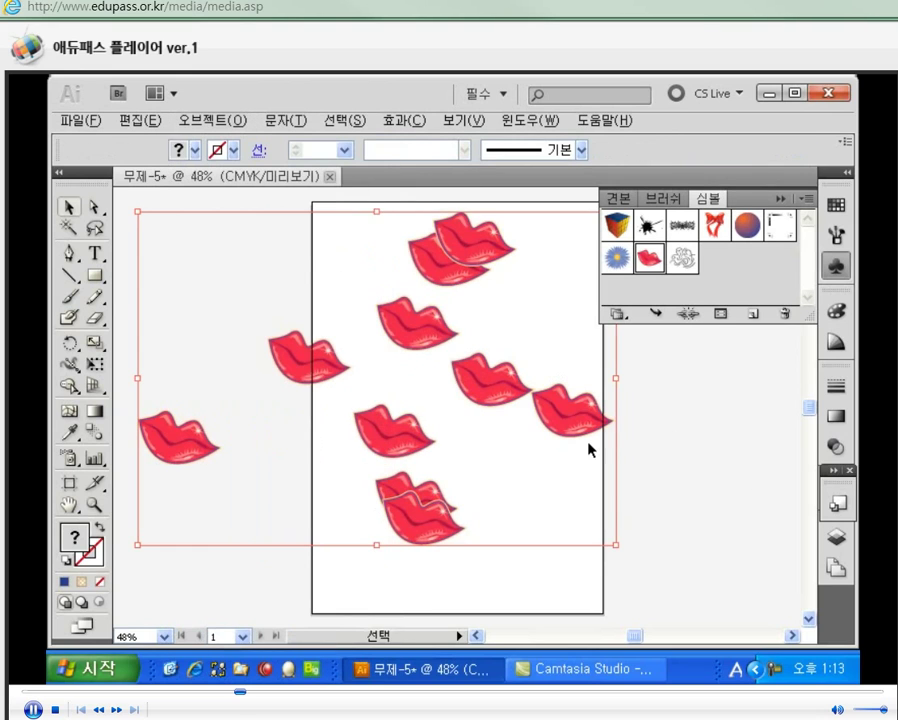
left_click(206, 124)
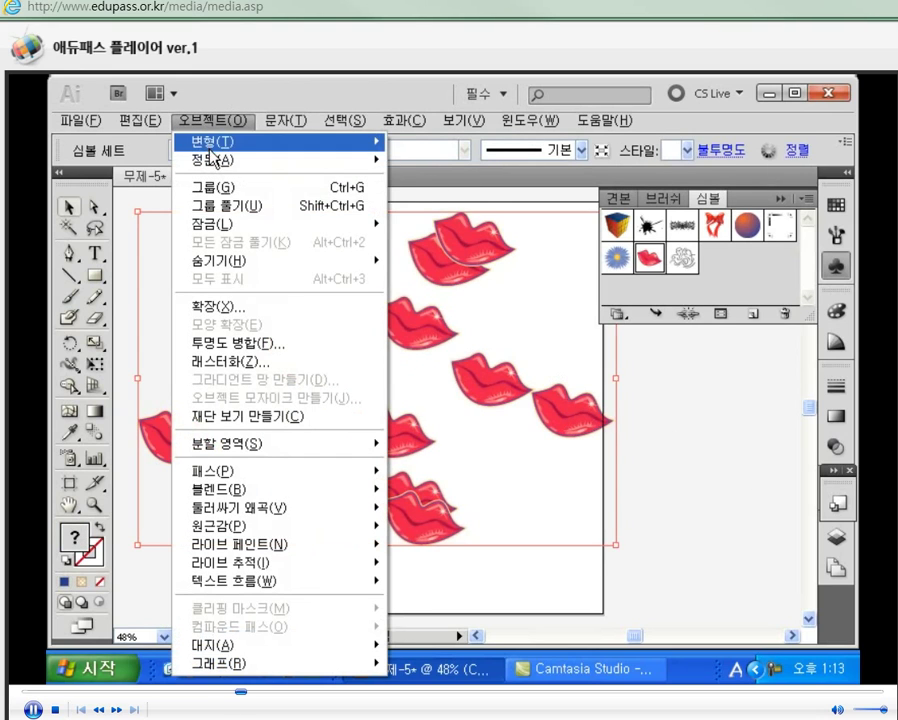
left_click(228, 206)
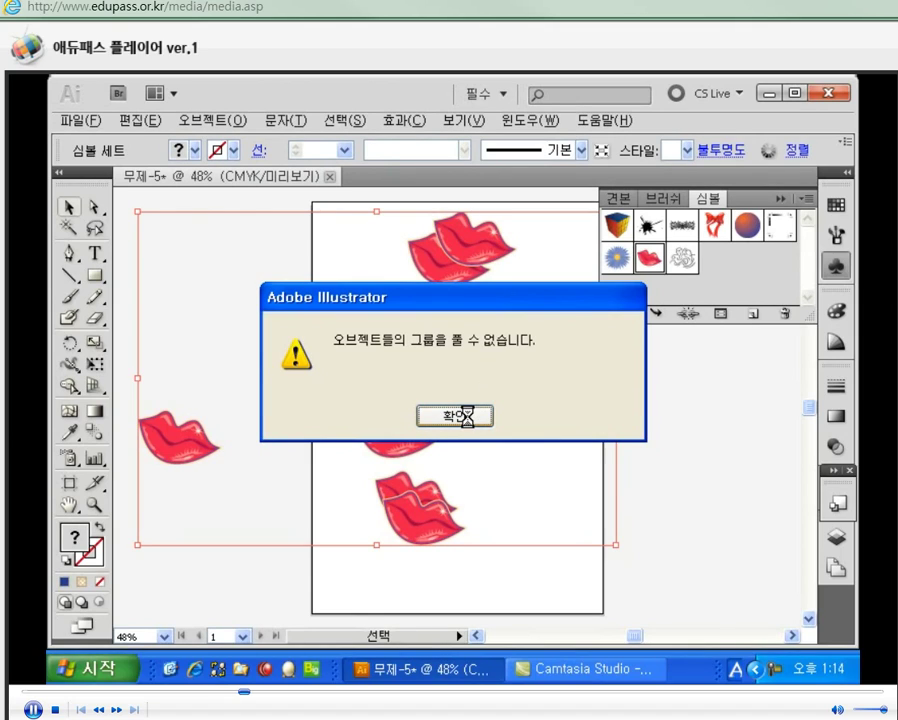
left_click(466, 415)
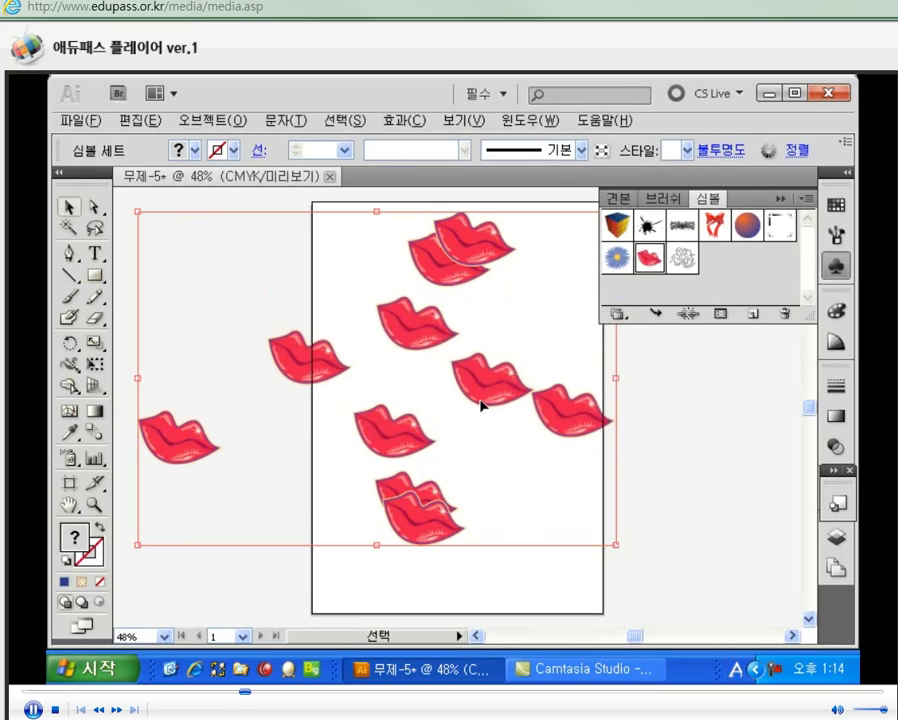
Expand the lips symbol set into individual symbol instances with the object and fill options enabled
left_click(672, 424)
left_click(600, 410)
left_click(623, 448)
left_click(592, 422)
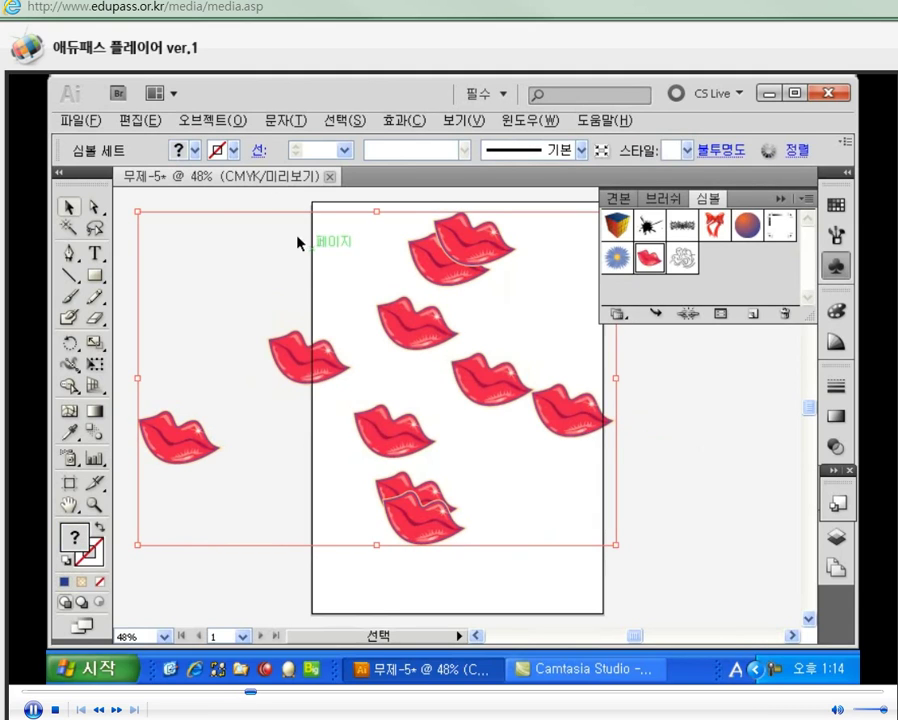
left_click(214, 120)
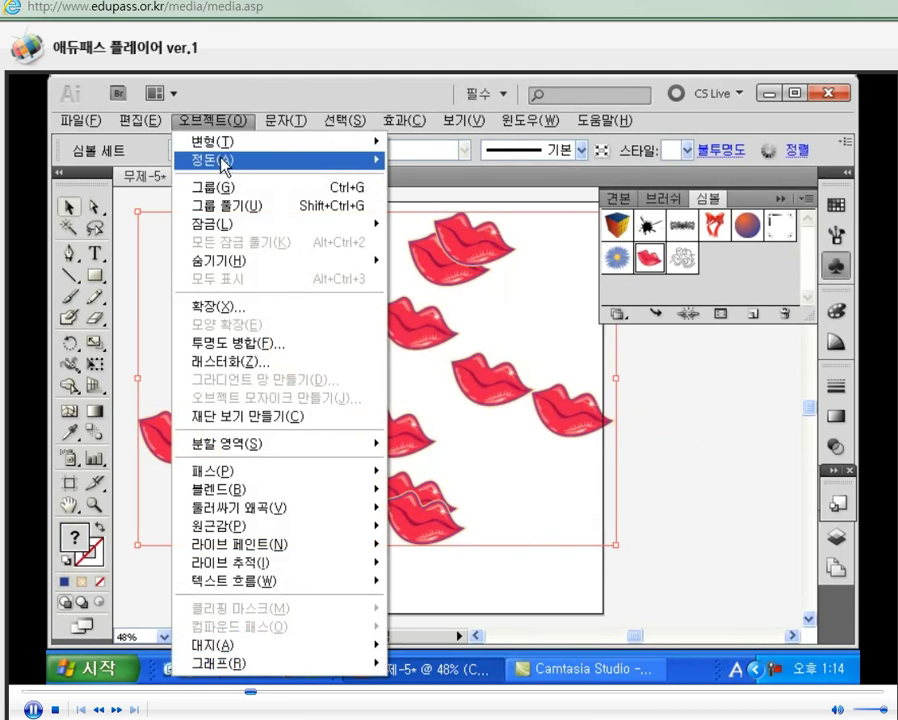
left_click(222, 314)
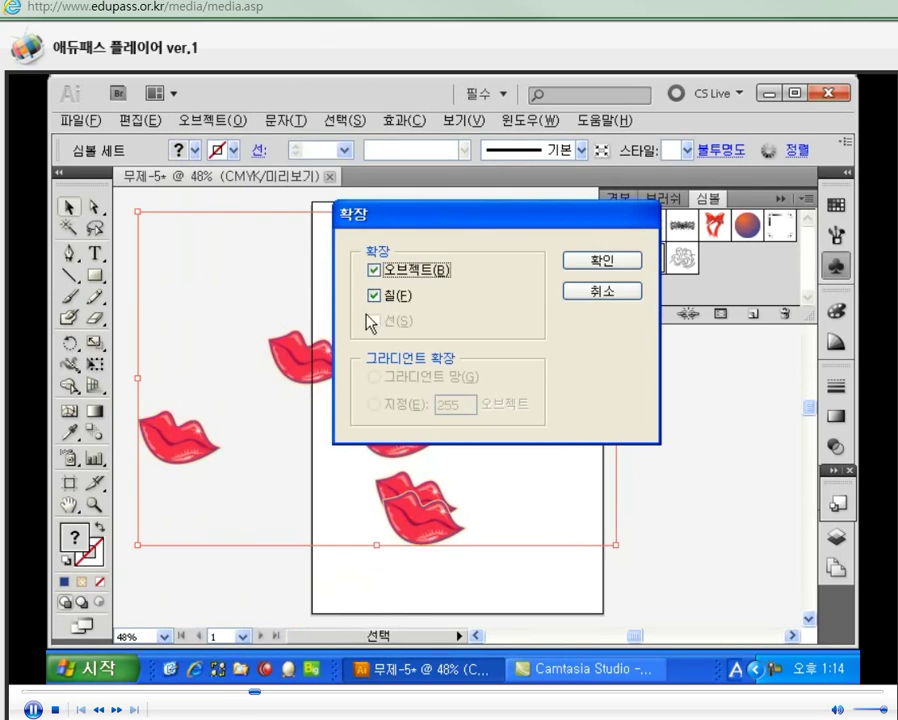
left_click_drag(414, 220, 526, 125)
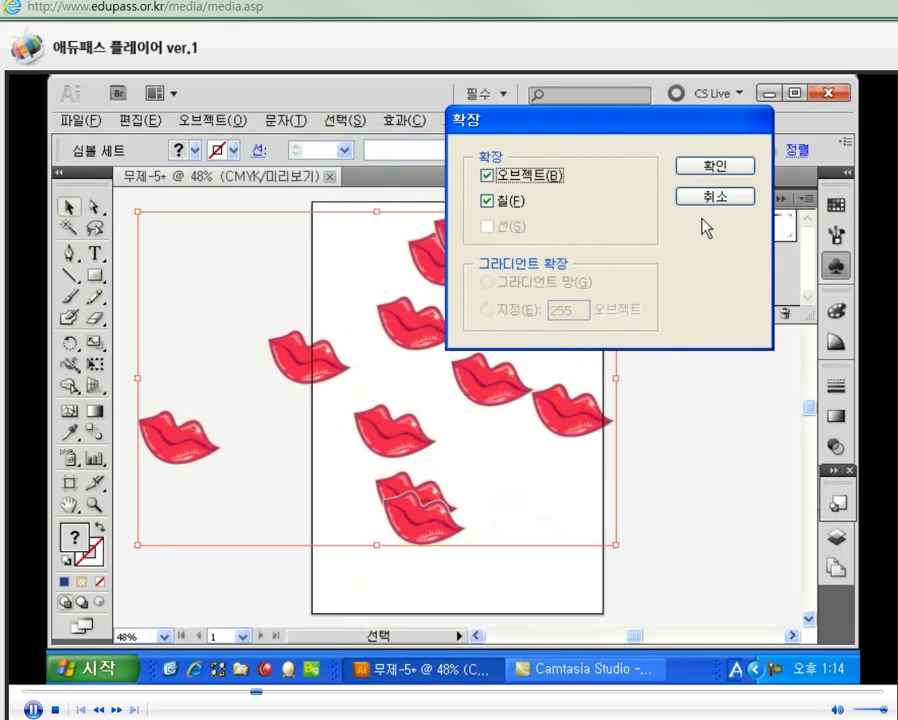
left_click(741, 168)
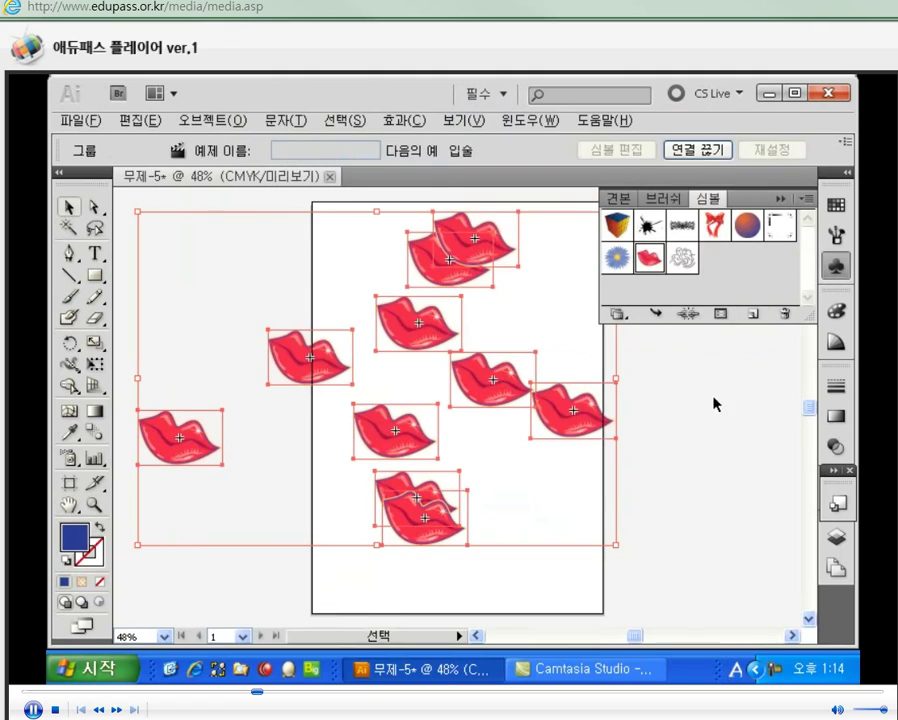
Ungroup the expanded lips symbols so that each one can be selected separately
left_click(572, 422)
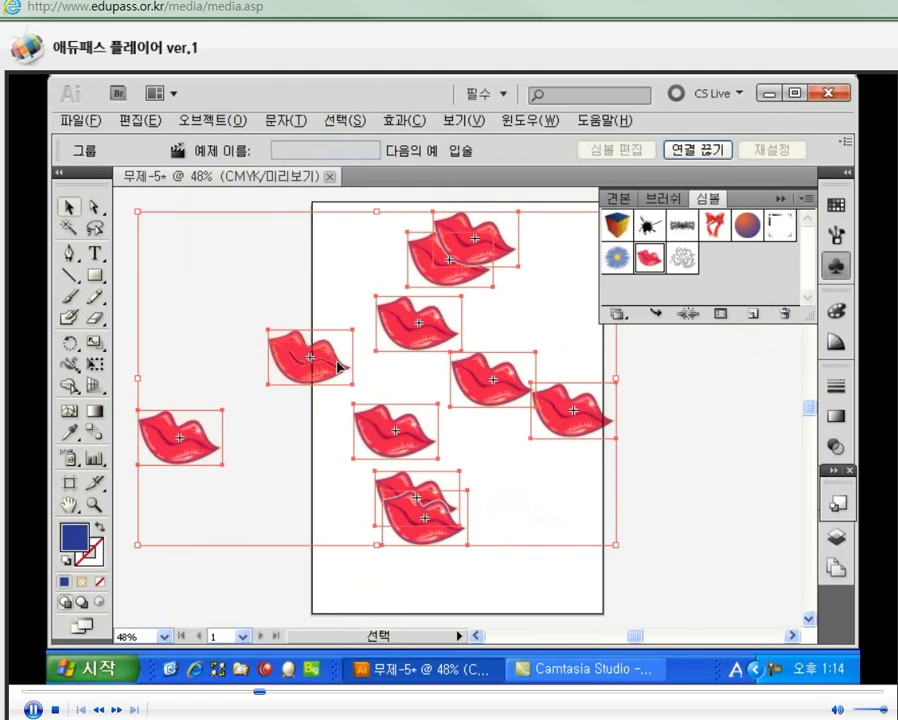
left_click(727, 428)
left_click(570, 416)
left_click(218, 120)
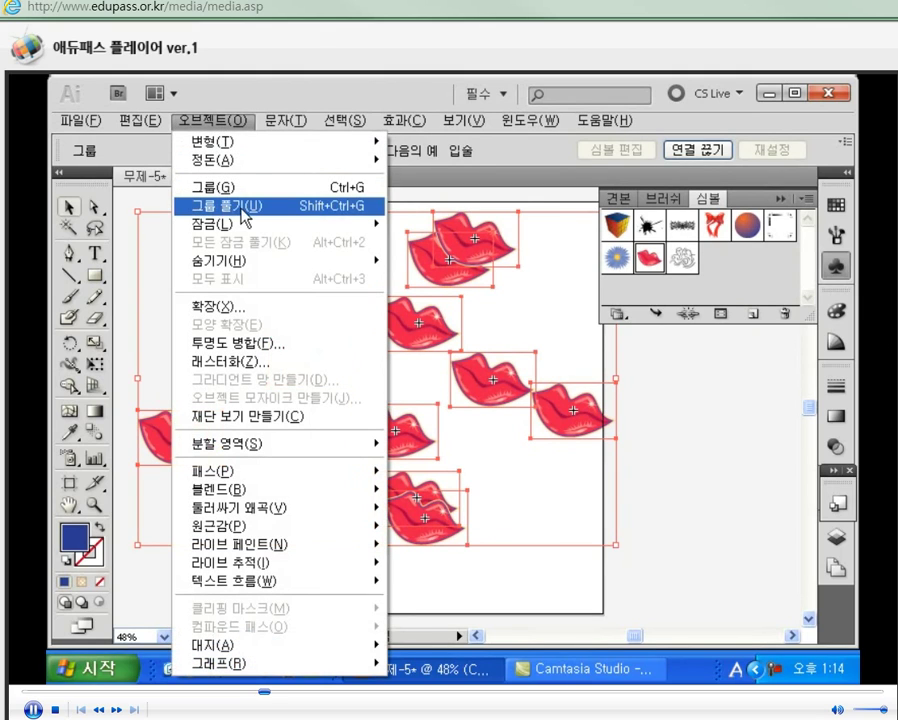
left_click(221, 207)
left_click(700, 410)
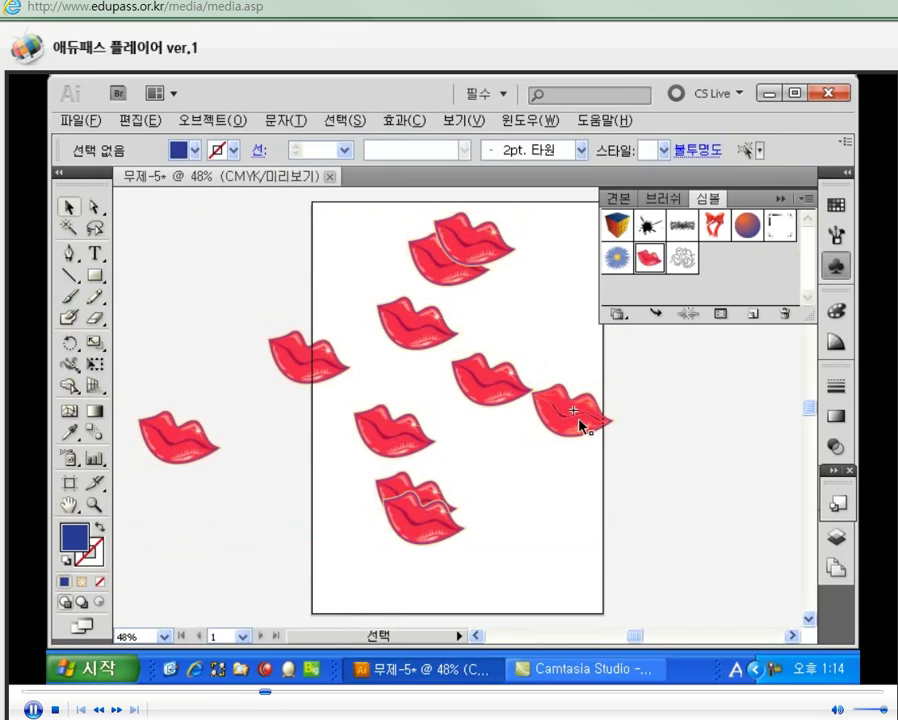
Move the rightmost lips symbol across the artboard's right edge and shift the lowest lips symbol to the right
double_click(580, 420)
left_click(506, 430)
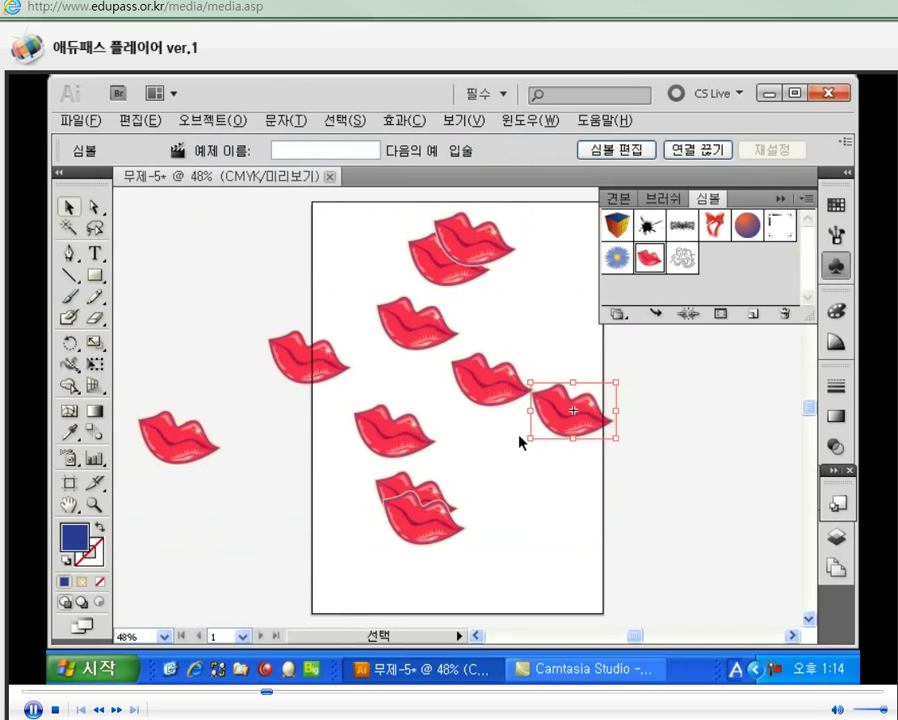
left_click_drag(604, 430, 668, 445)
left_click_drag(450, 524, 600, 540)
left_click(771, 546)
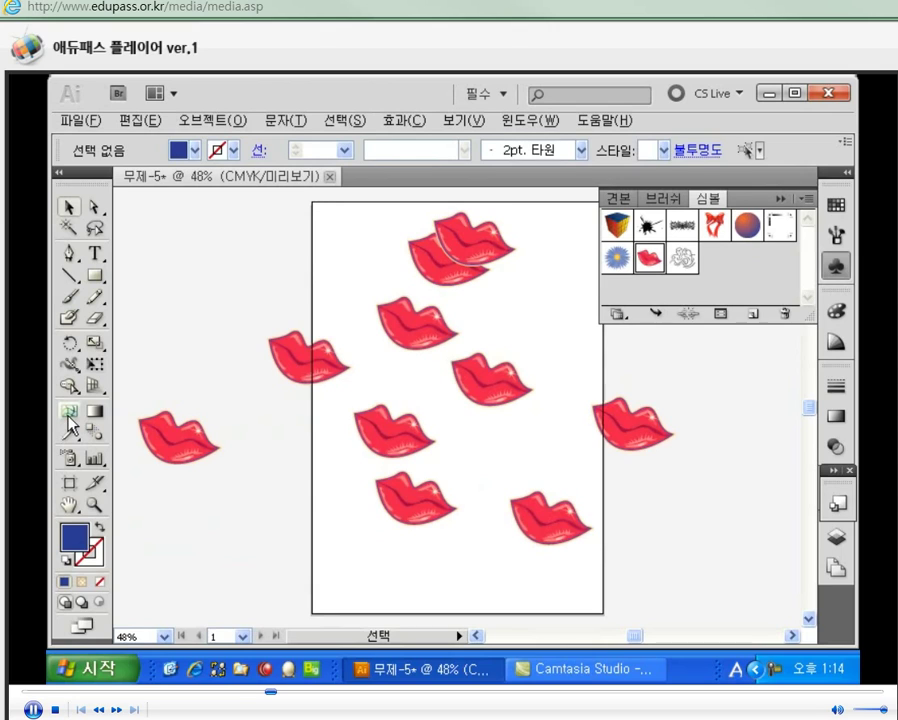
Delete all lips symbols on and around the artboard
left_click(212, 121)
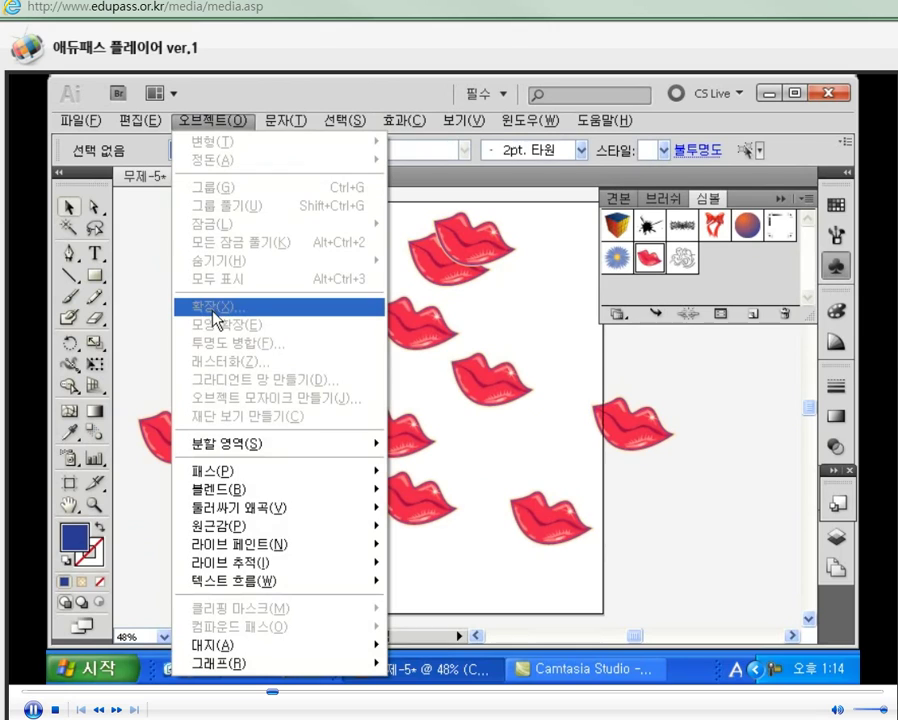
left_click(563, 441)
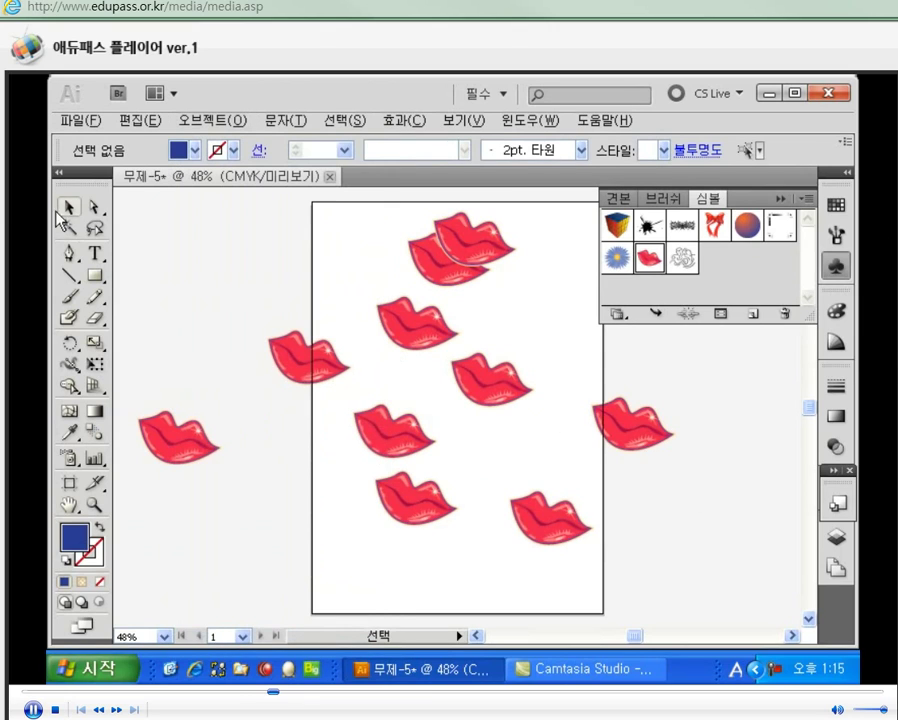
left_click_drag(667, 545, 140, 210)
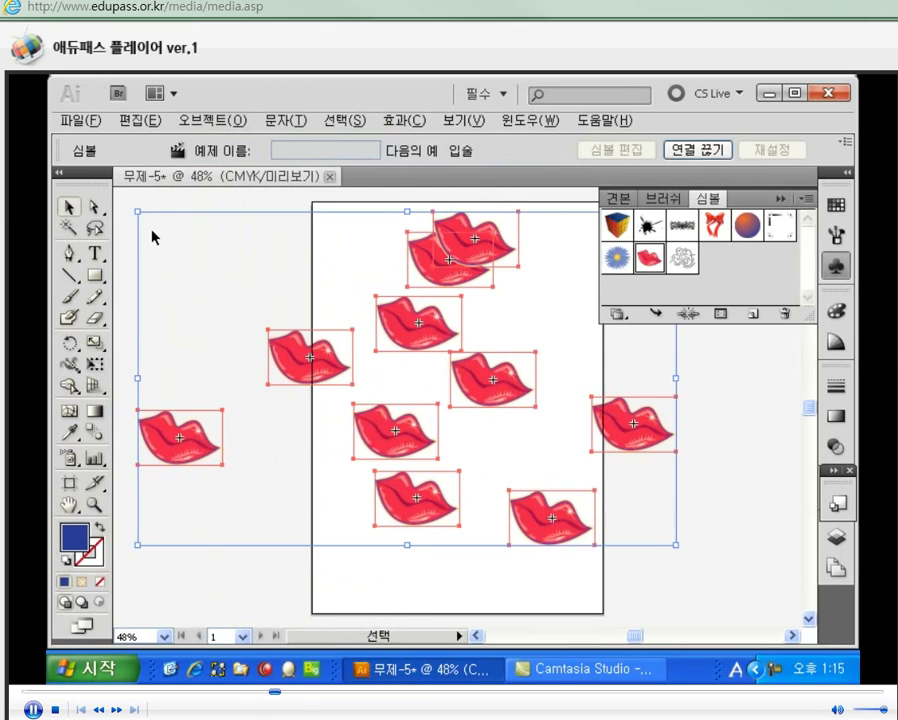
key("Delete")
Spray one lips symbol to the left of the artboard with the Symbol Sprayer and delete it
left_click(69, 459)
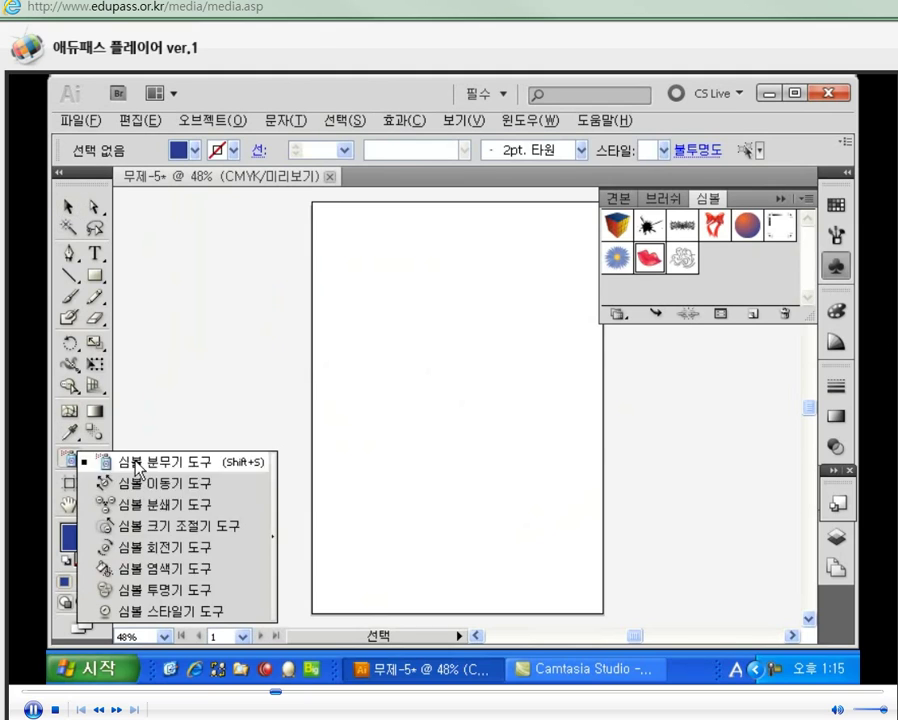
left_click(155, 461)
left_click(162, 375)
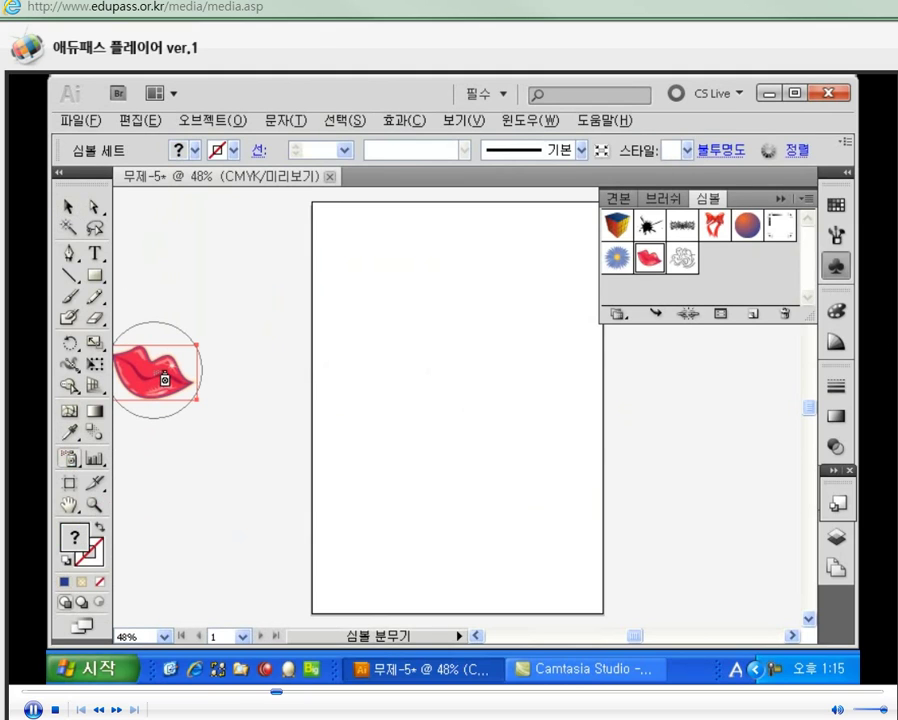
key("Delete")
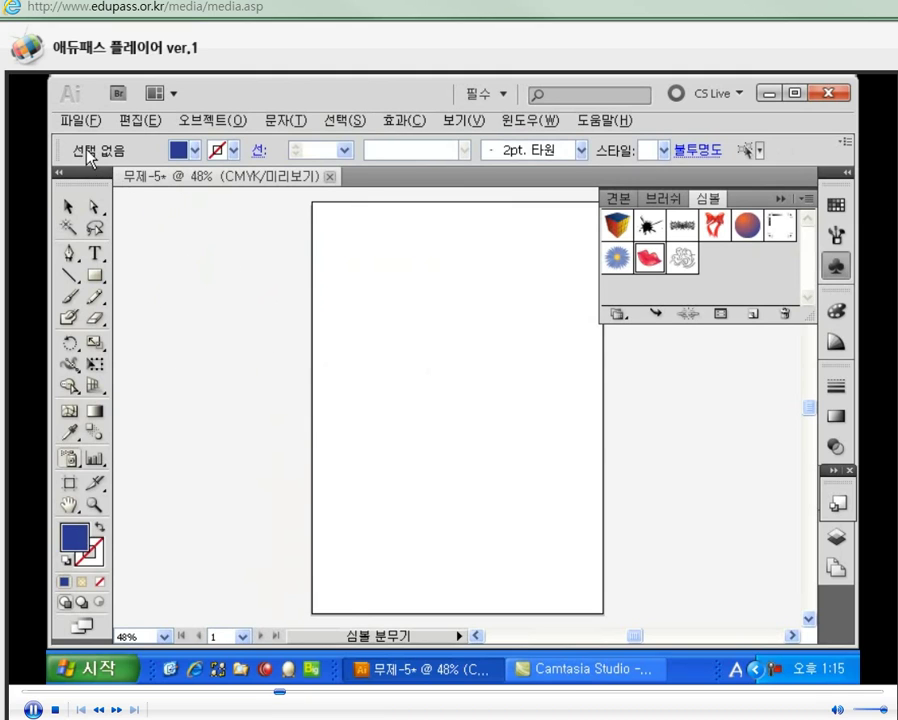
Place the 바다 image from the 17회차 folder as a linked file and position it at the top of the artboard
left_click(76, 120)
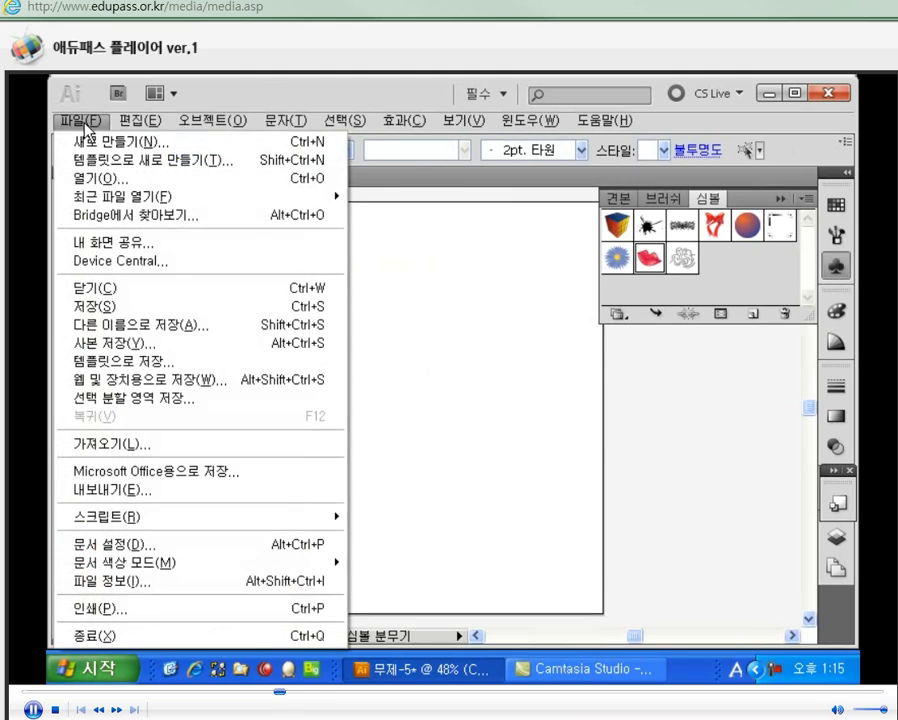
left_click(106, 446)
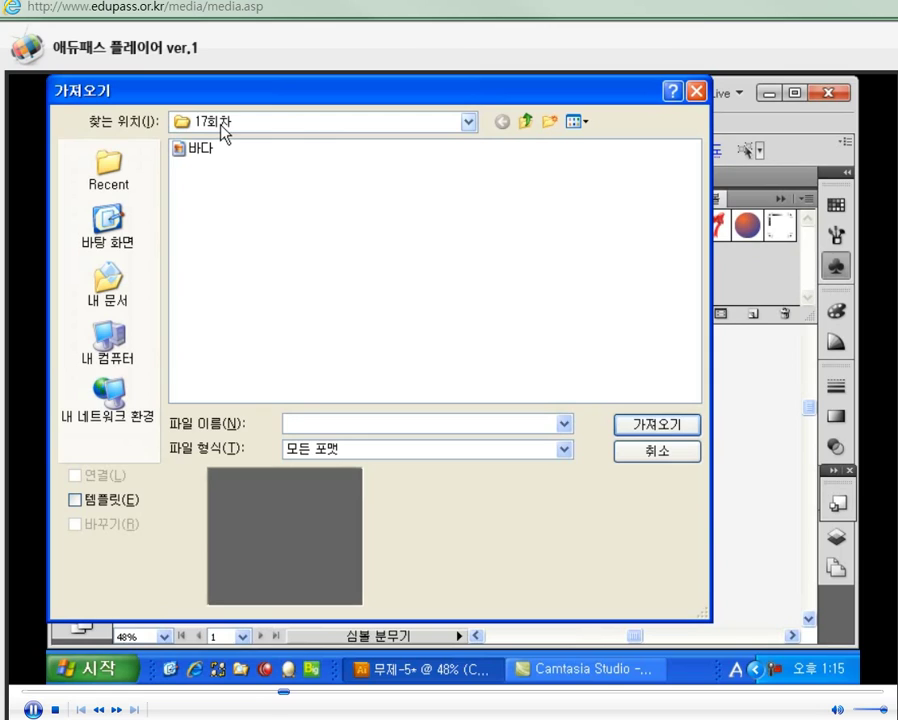
left_click(195, 150)
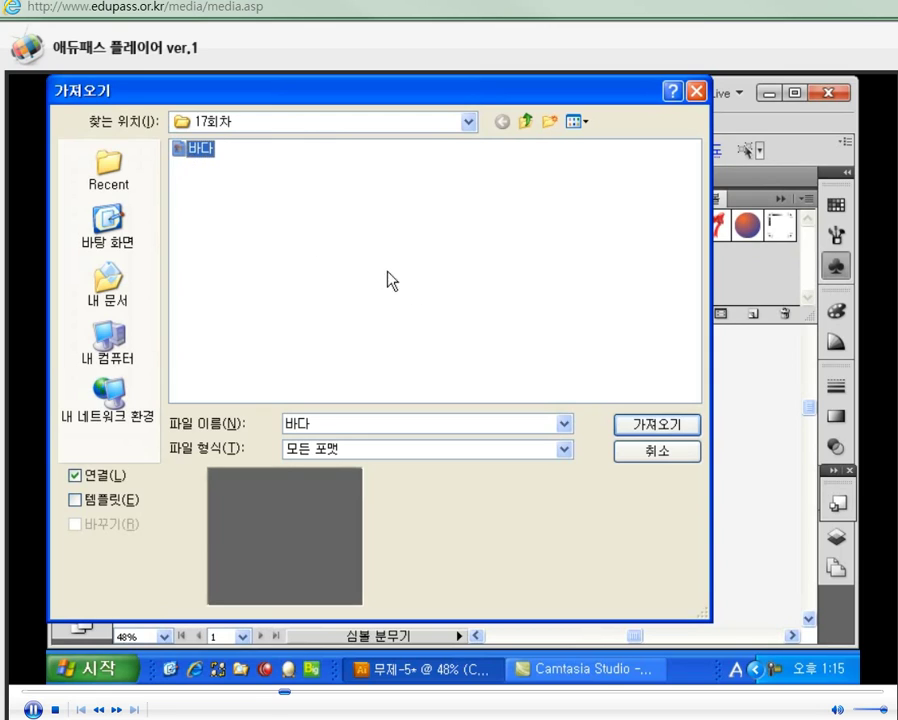
left_click(655, 425)
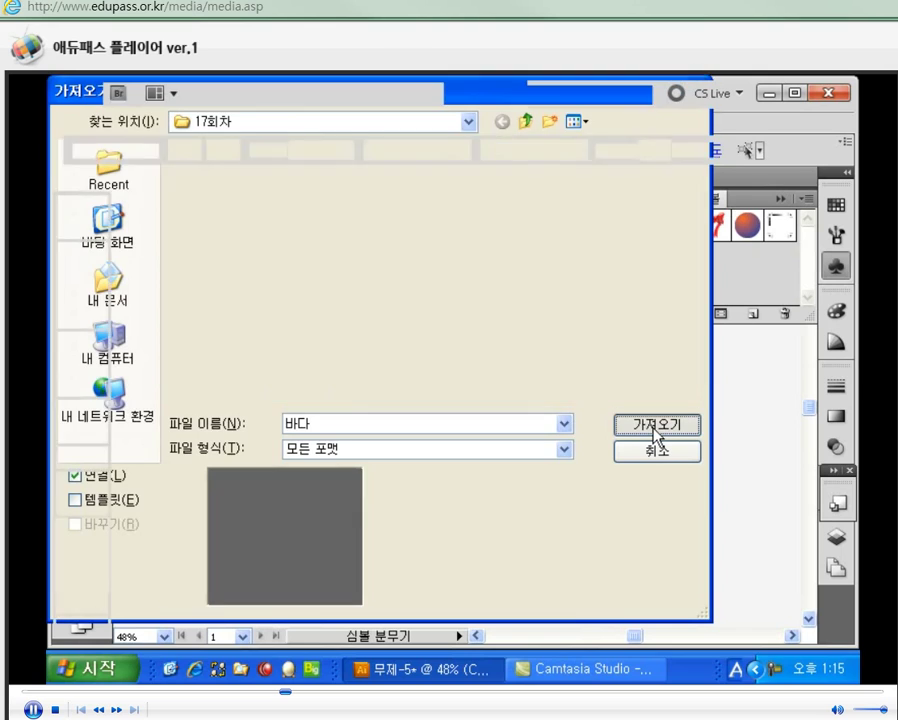
key("v")
mouse_move(469, 454)
left_mouse_down()
mouse_move(472, 362)
mouse_move(380, 398)
left_mouse_up()
left_click(661, 457)
Lock the 히비스커스 layer that holds the placed sea image
key("z")
left_click_drag(197, 264, 570, 514)
key("space")
left_click_drag(437, 414, 378, 420)
key("v")
left_click(612, 458)
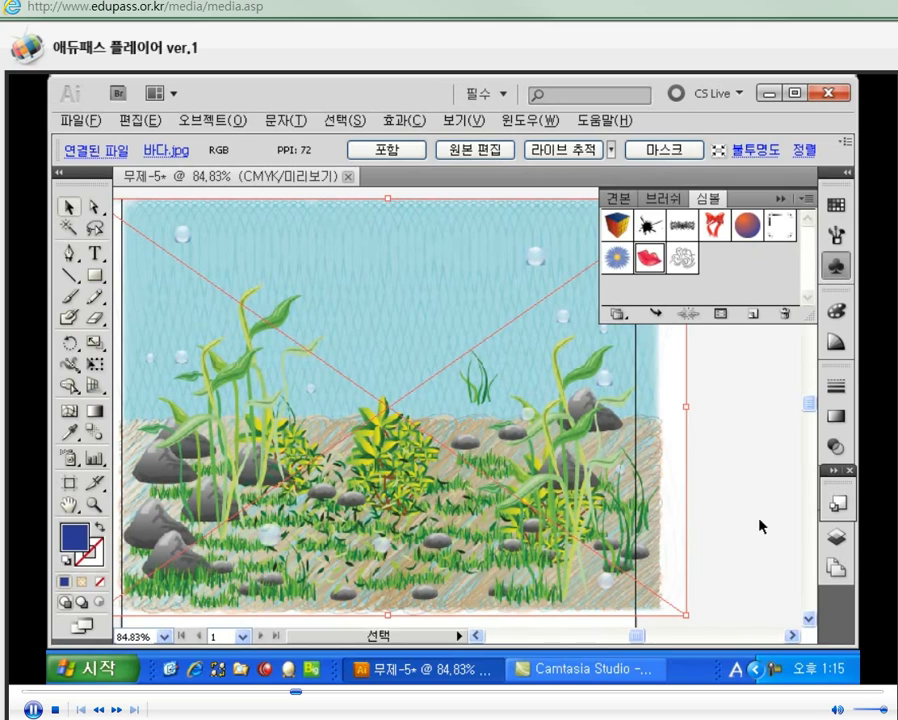
left_click(834, 540)
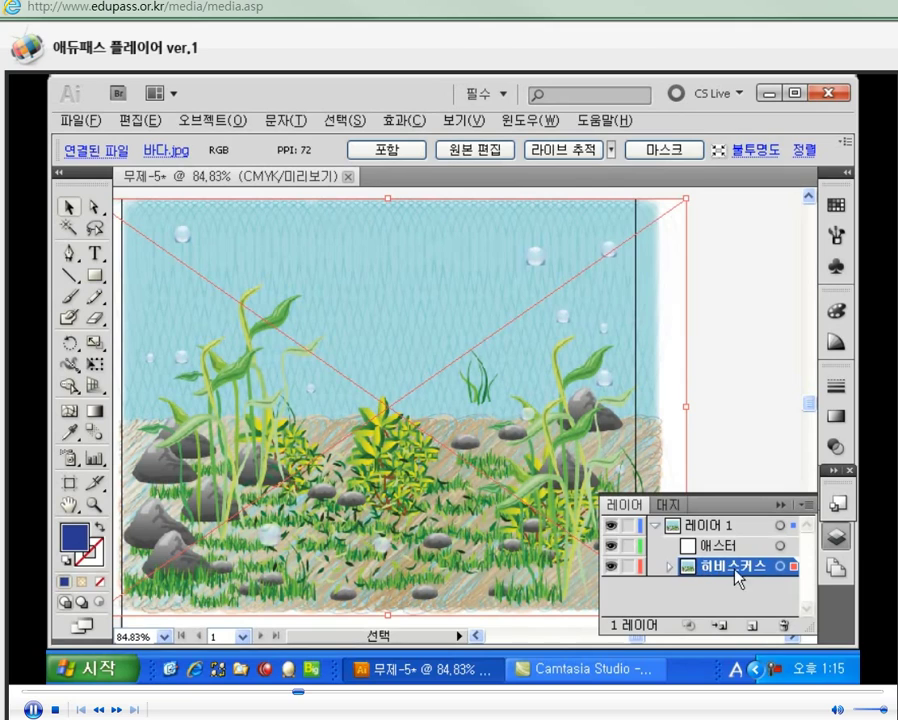
left_click(628, 567)
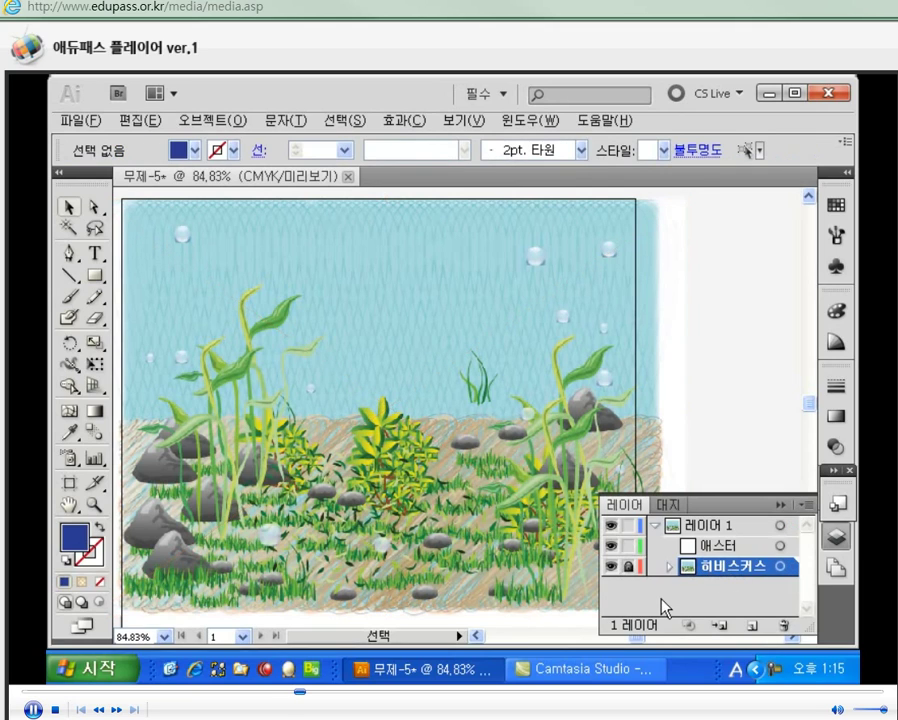
left_click(744, 436)
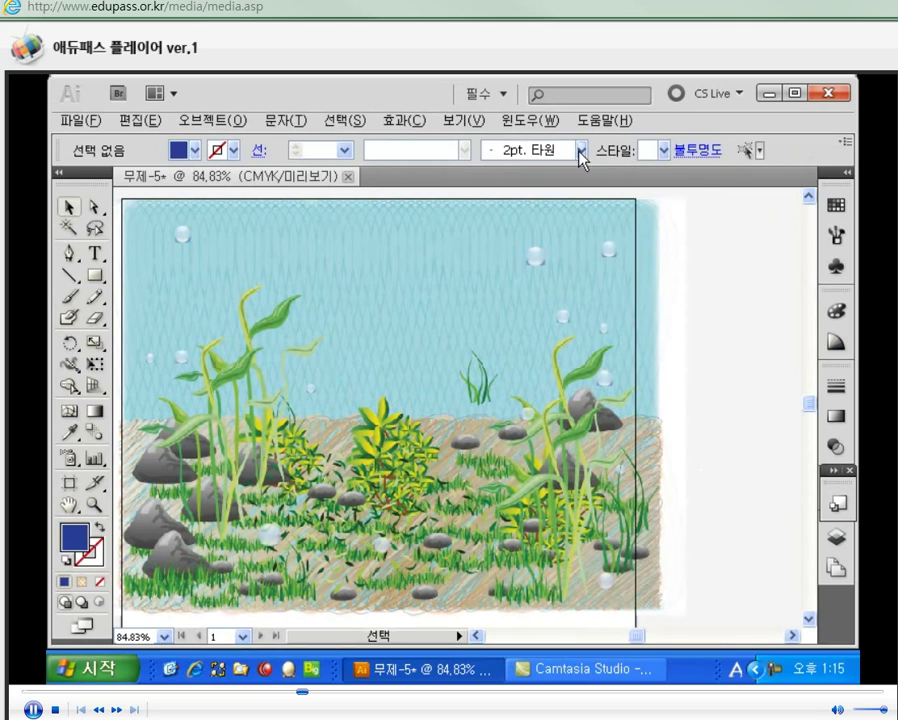
Add the orange striped fish, the reddish spotted fish and the blue-green fish from the 자연 (Nature) symbol library to the document's symbols
left_click(834, 265)
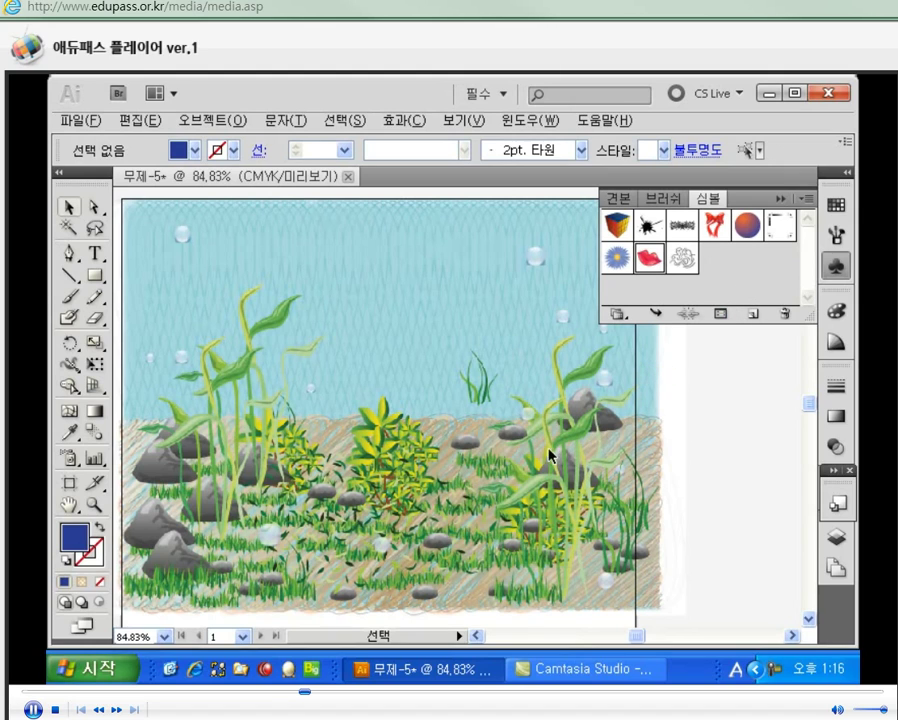
left_click(619, 316)
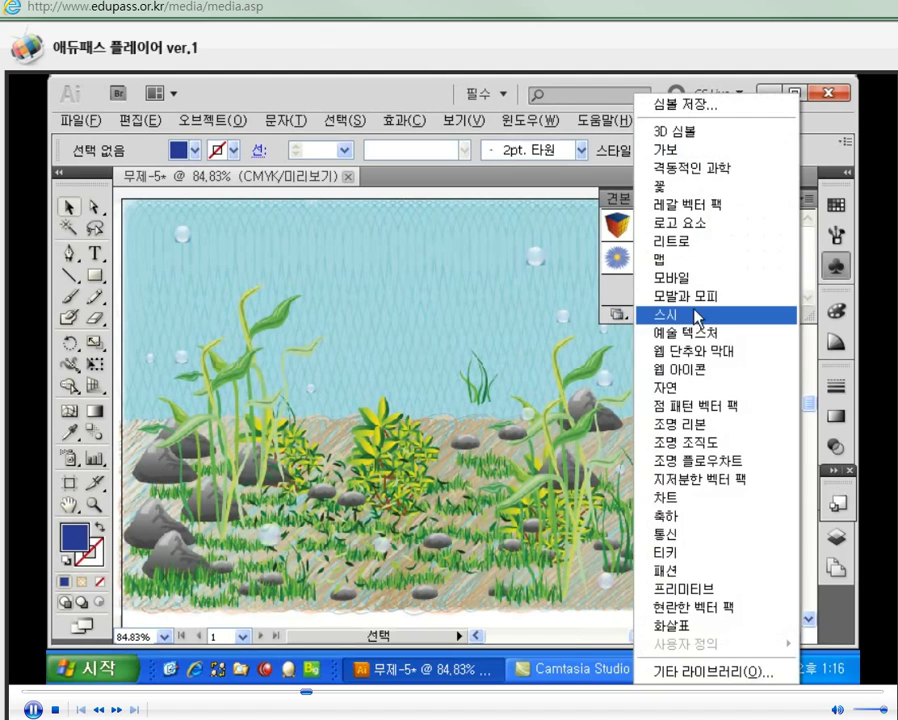
left_click(672, 388)
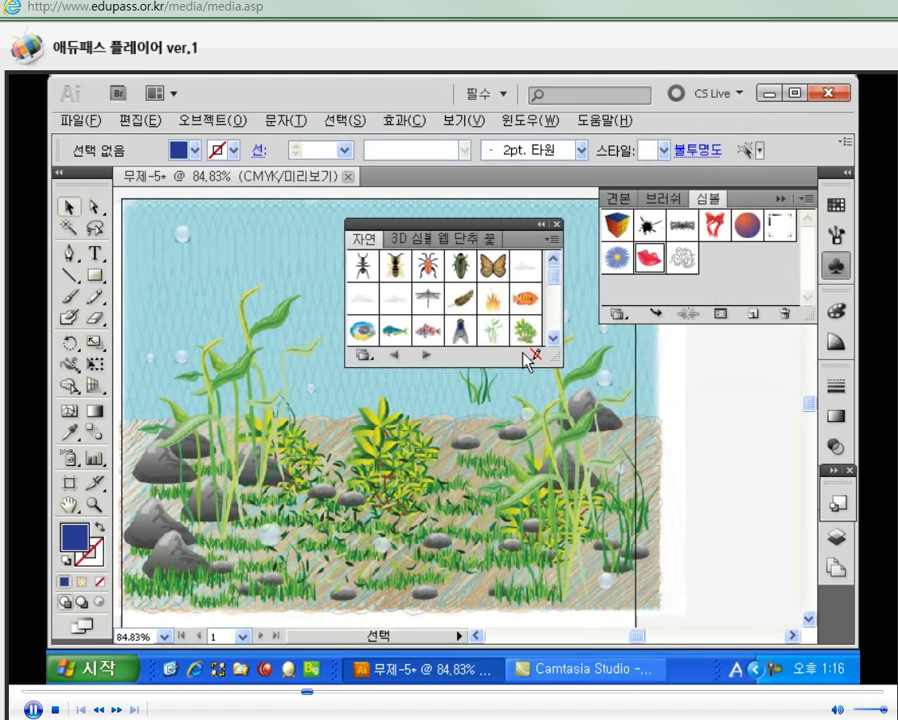
scroll(556, 287, "down", 1)
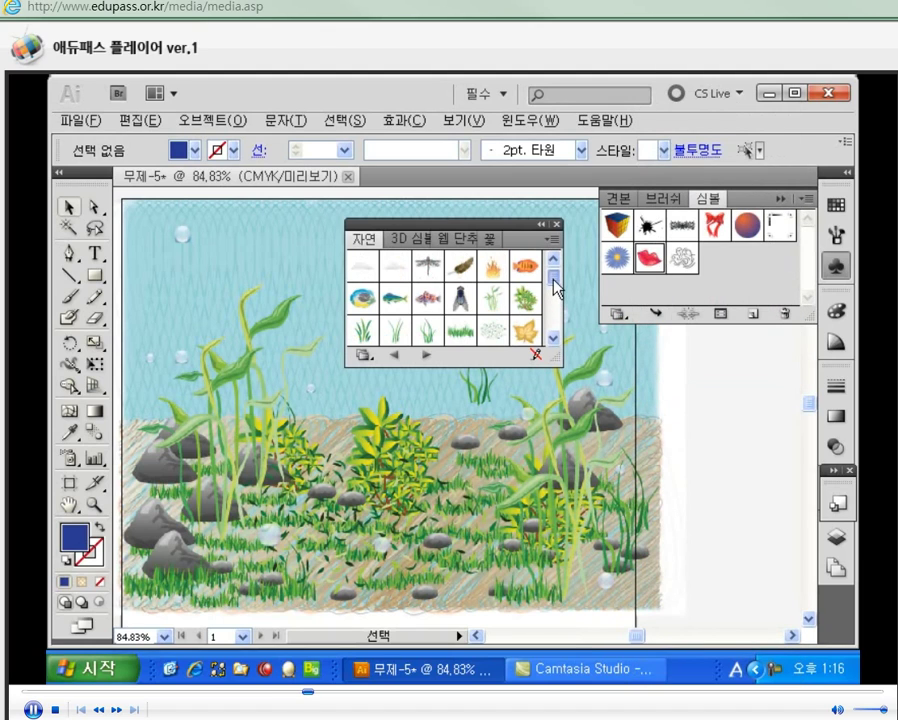
left_click(525, 266)
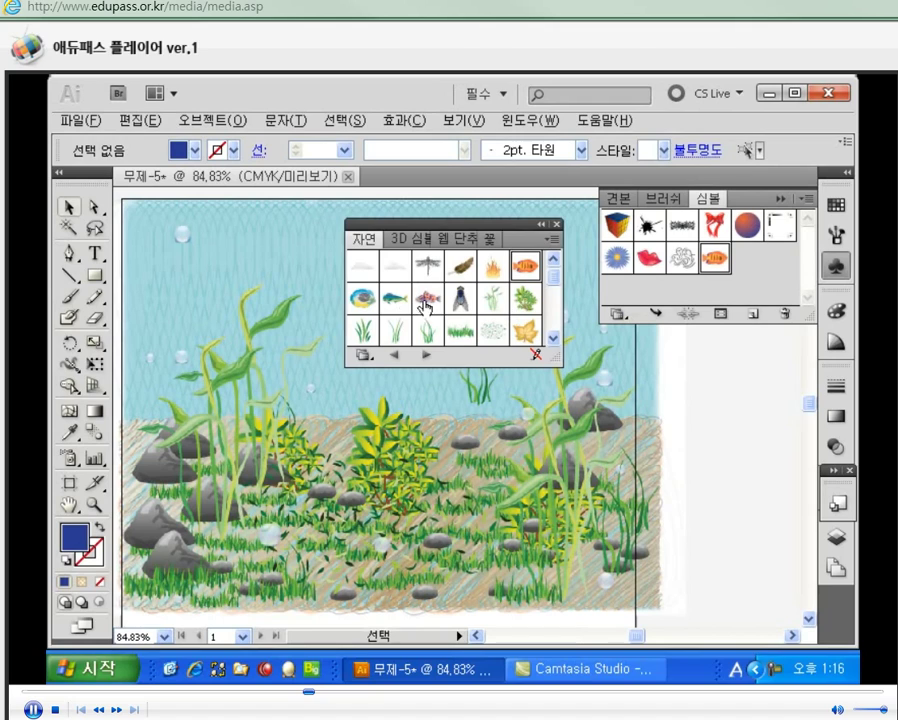
left_click(426, 300)
left_click(395, 299)
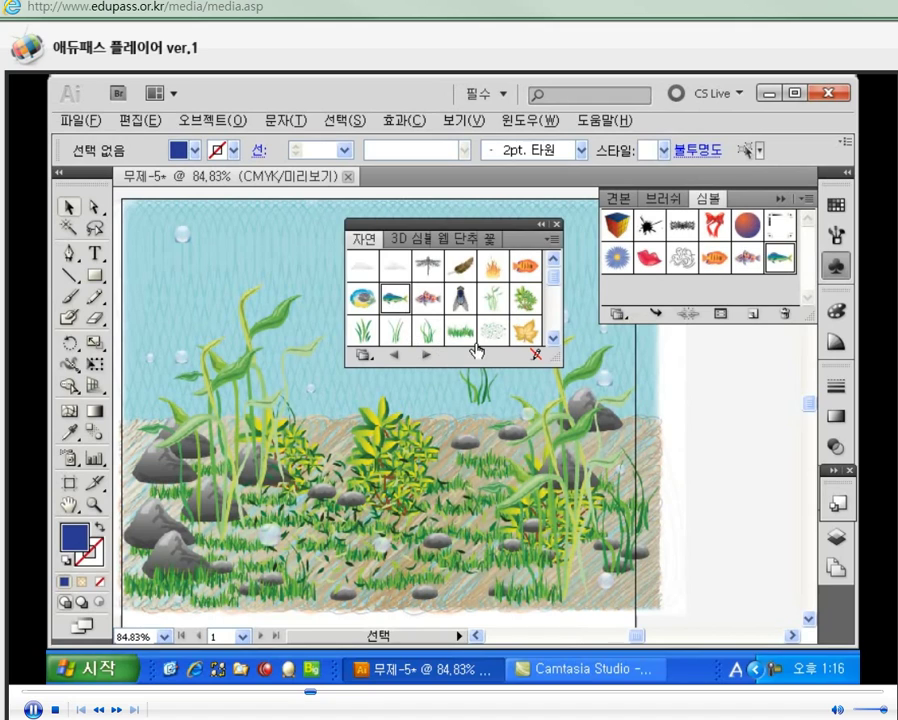
Close the 자연 symbol library and set the Symbol Sprayer's brush diameter to 9.84 cm
left_click(557, 224)
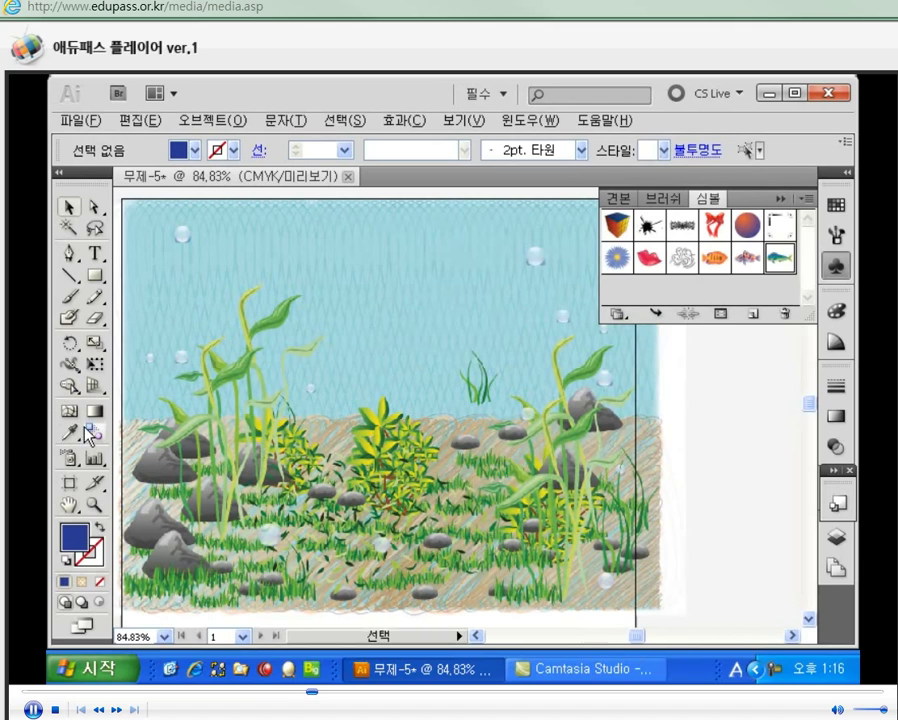
left_click(72, 460)
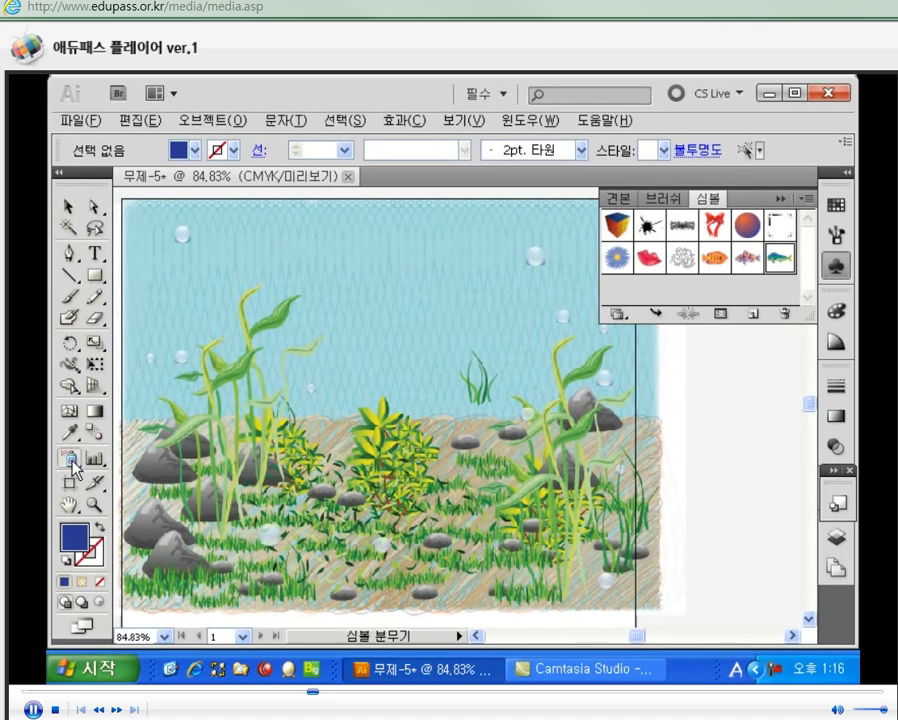
double_click(72, 460)
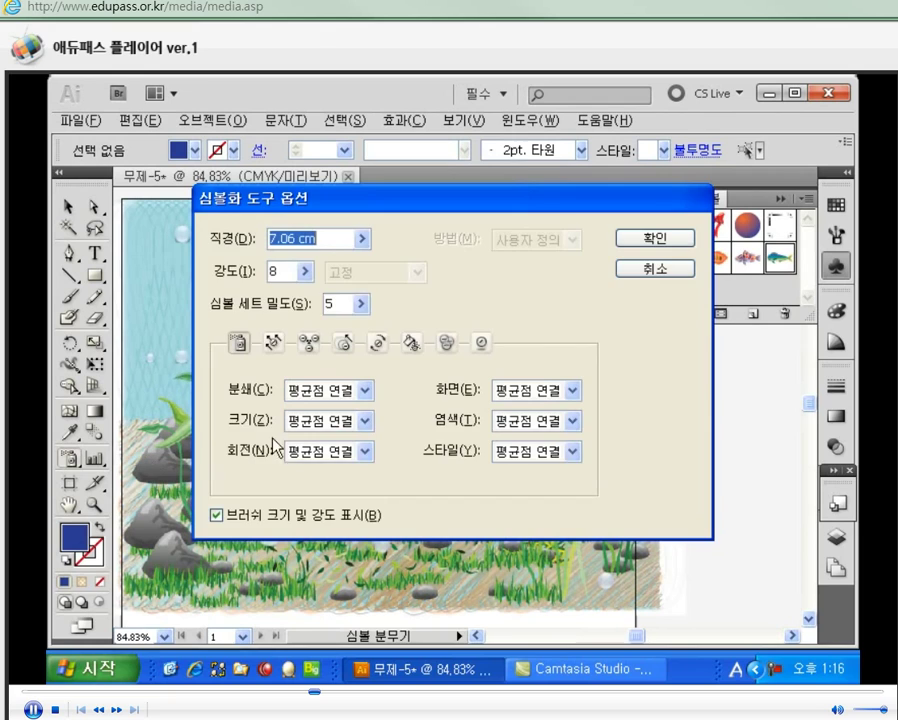
mouse_move(384, 216)
left_mouse_down()
mouse_move(336, 184)
mouse_move(323, 190)
left_mouse_up()
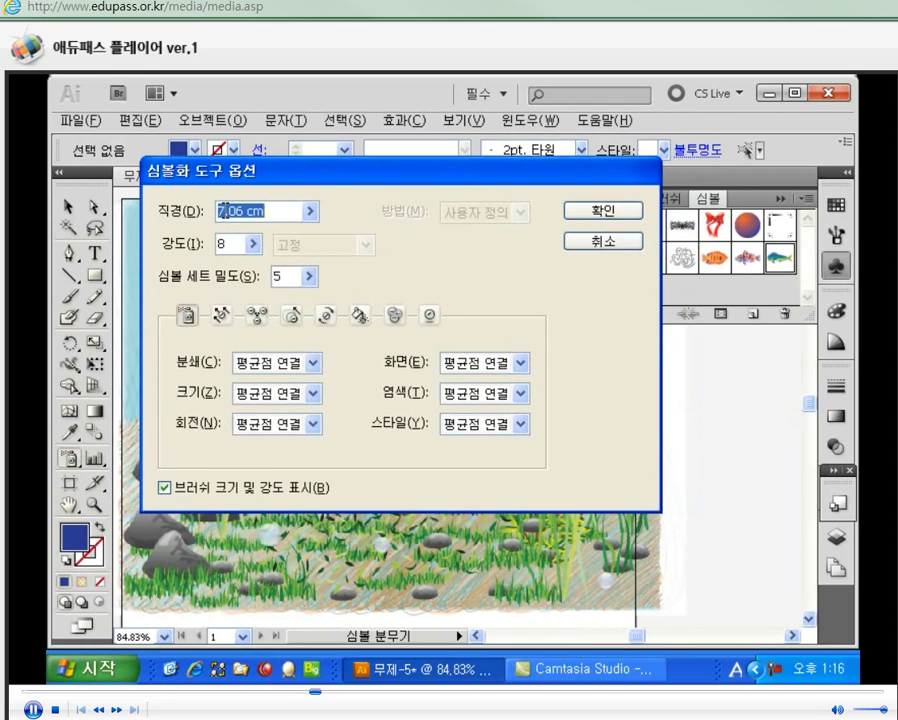
left_click(311, 211)
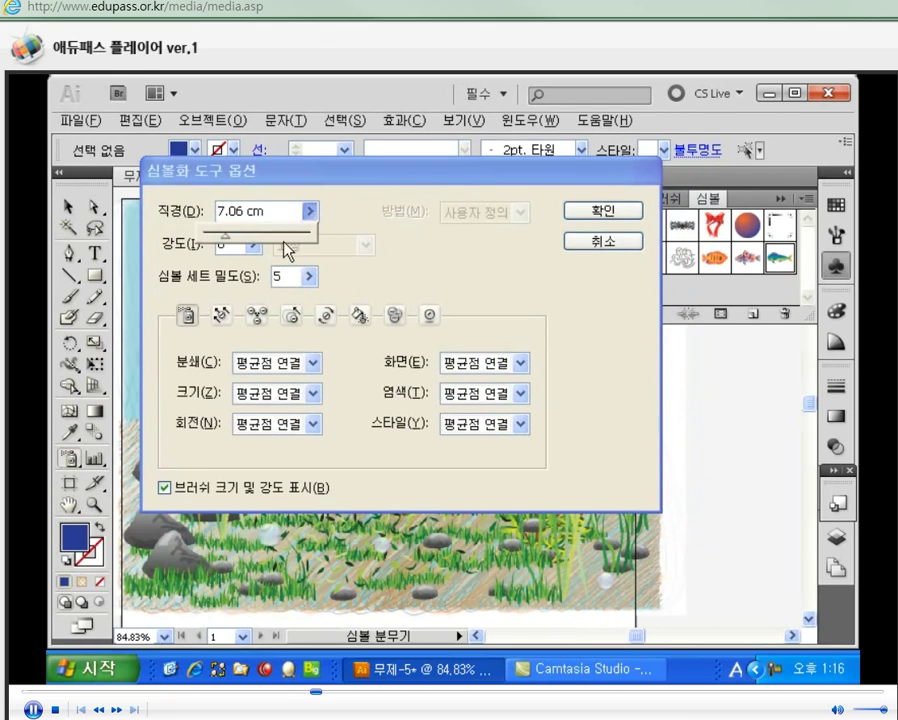
mouse_move(229, 244)
left_mouse_down()
mouse_move(252, 240)
mouse_move(222, 240)
mouse_move(244, 240)
mouse_move(231, 244)
mouse_move(237, 238)
left_mouse_up()
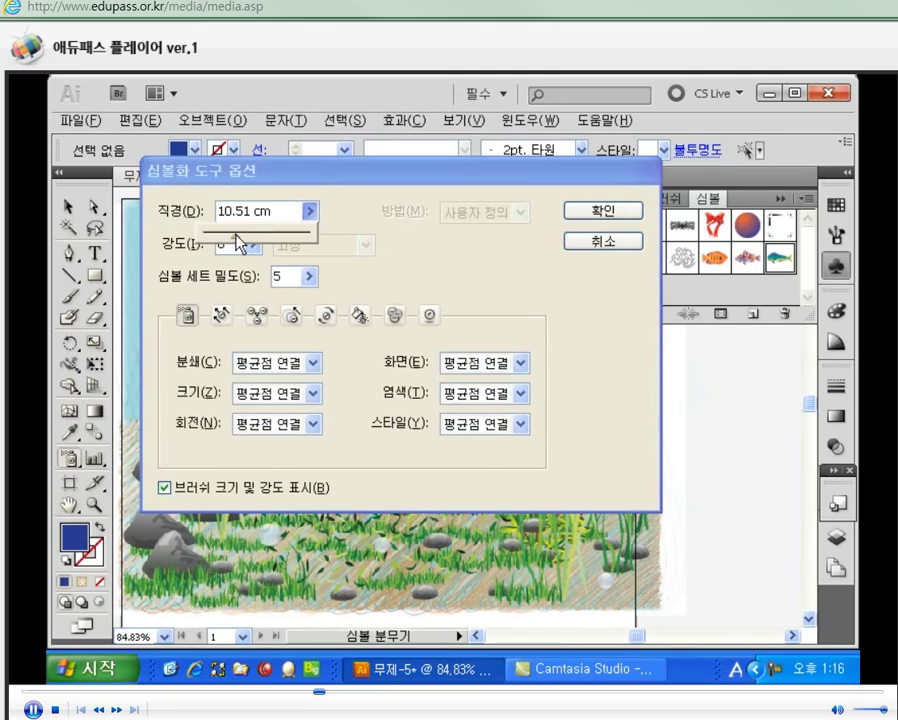
left_click_drag(237, 242, 234, 242)
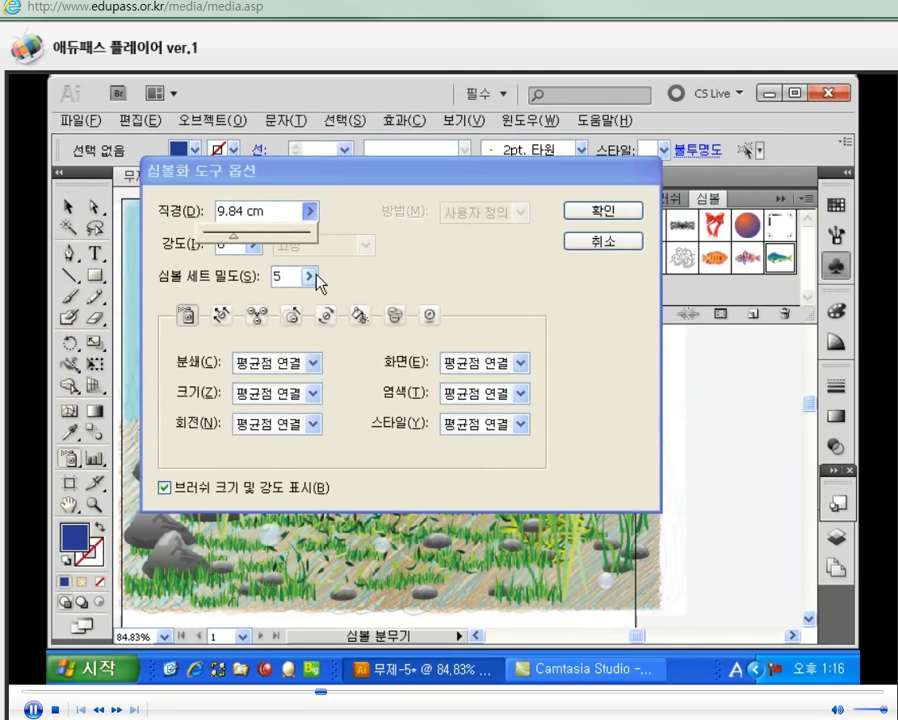
left_click(576, 272)
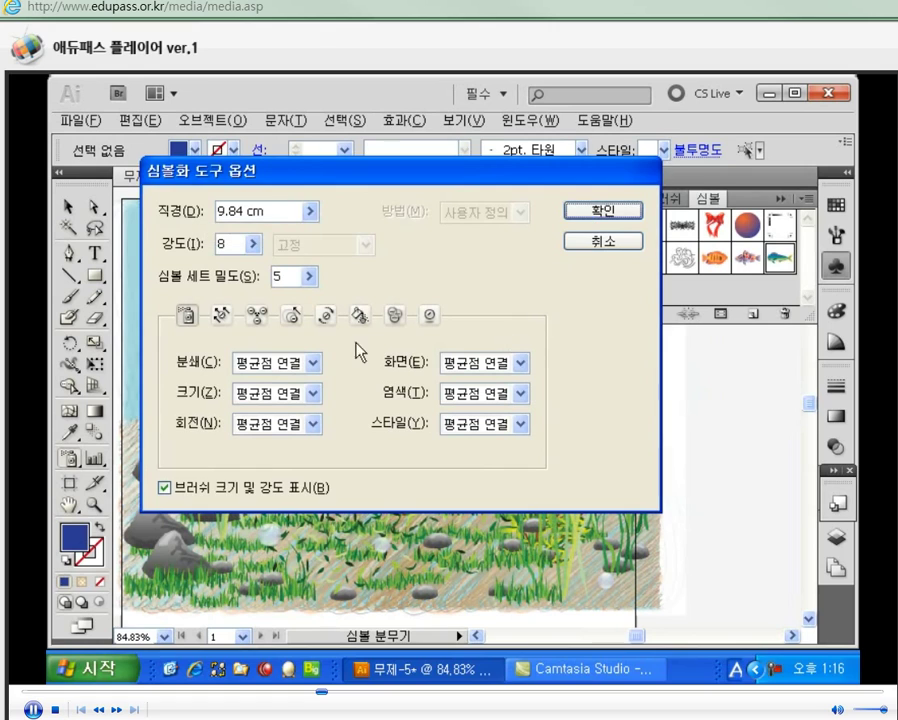
left_click(600, 212)
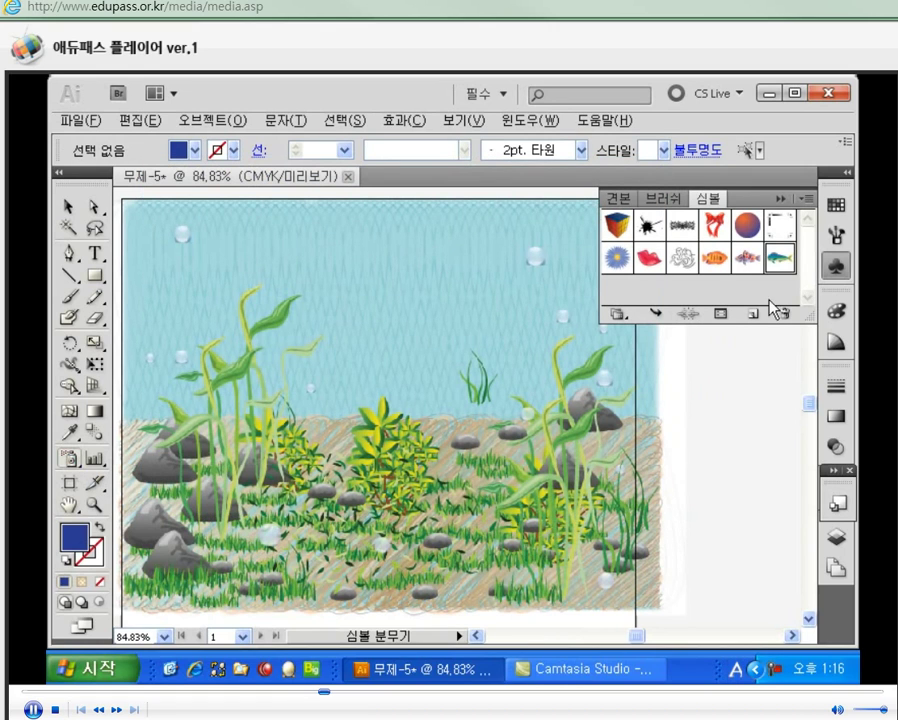
Choose the reddish spotted fish symbol for spraying and make 레이어 1 the active layer
left_click(748, 260)
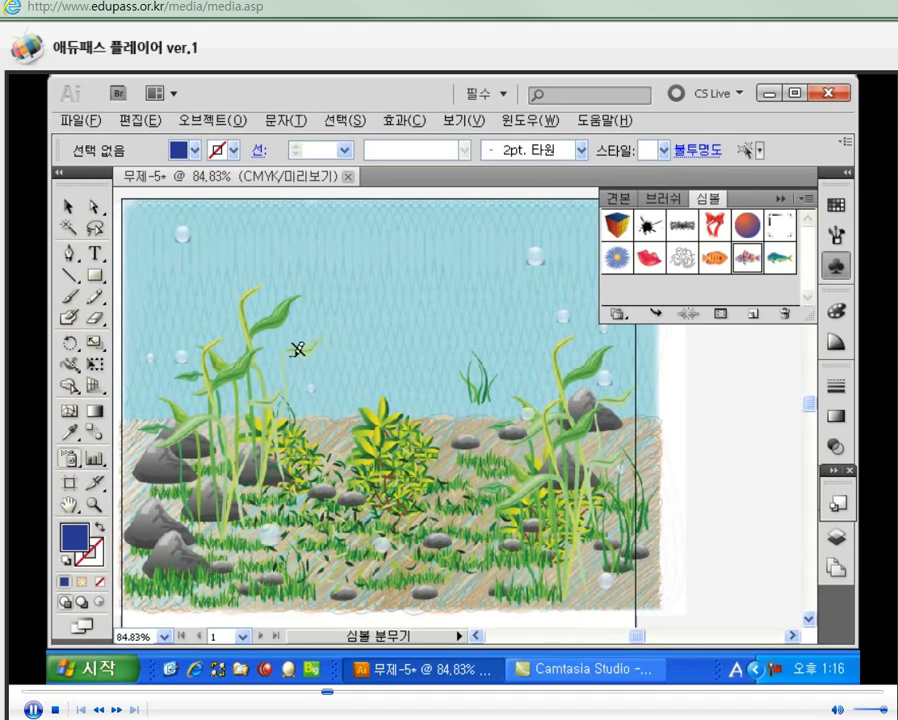
left_click(836, 537)
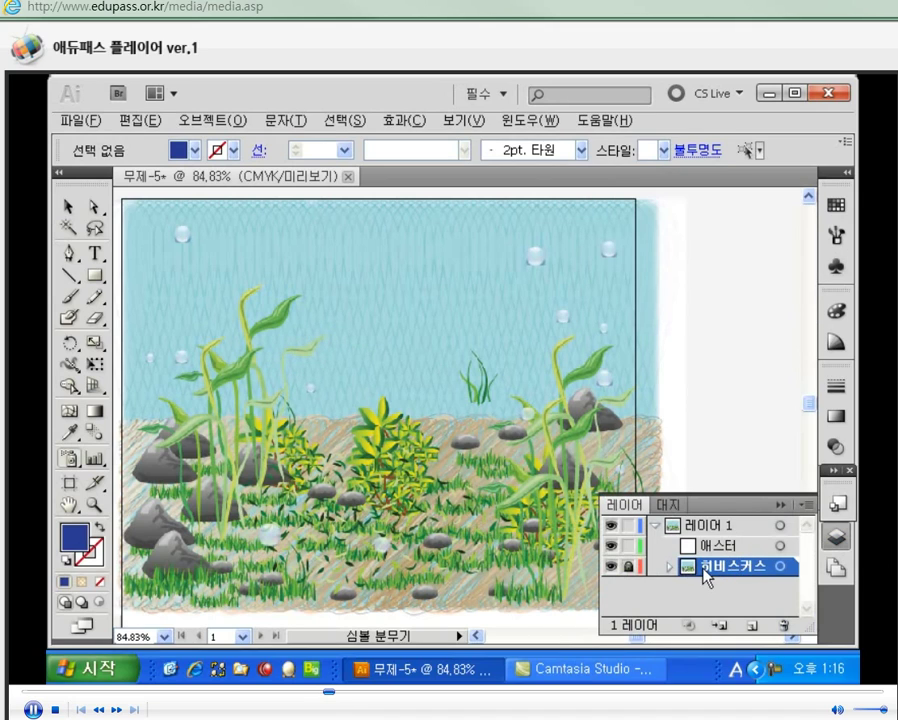
left_click(717, 533)
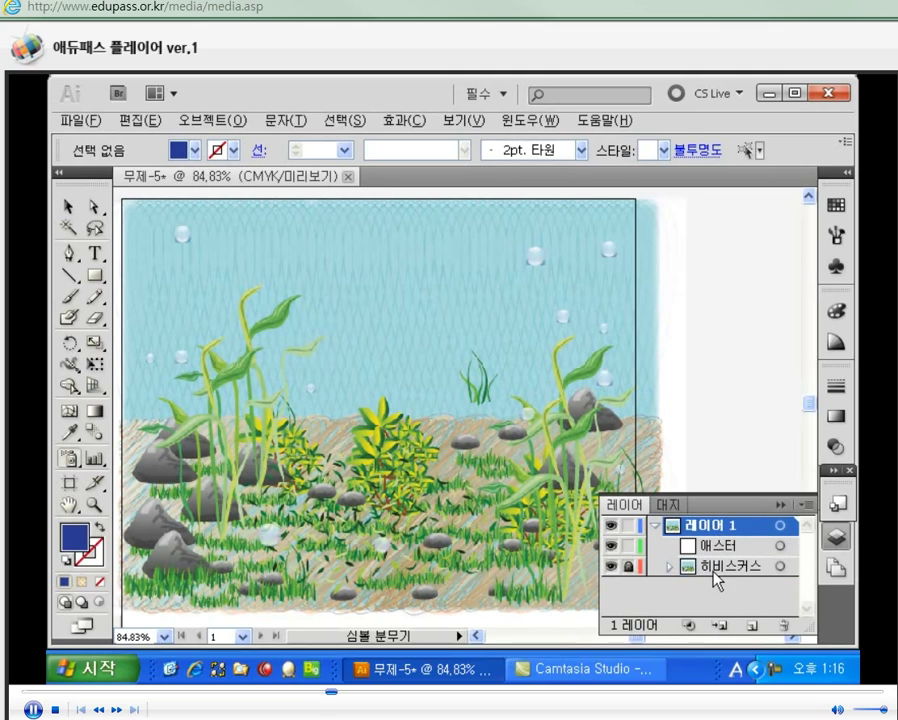
left_click(684, 569)
left_click(716, 526)
left_click(779, 505)
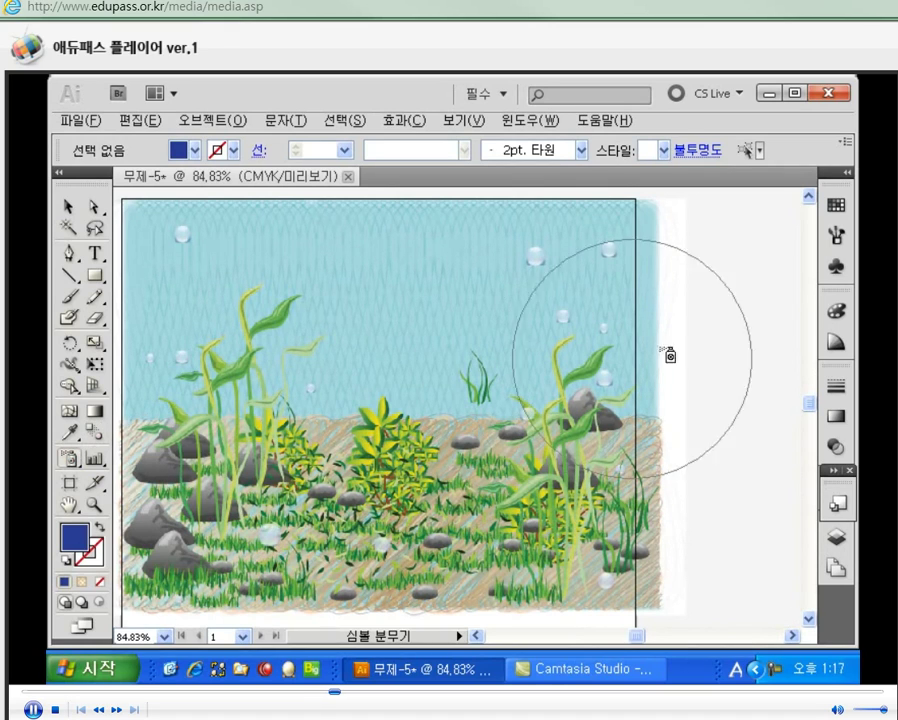
Spray eleven reddish spotted fish across the water and seabed of the sea image, and deselect the symbol set
left_click(837, 265)
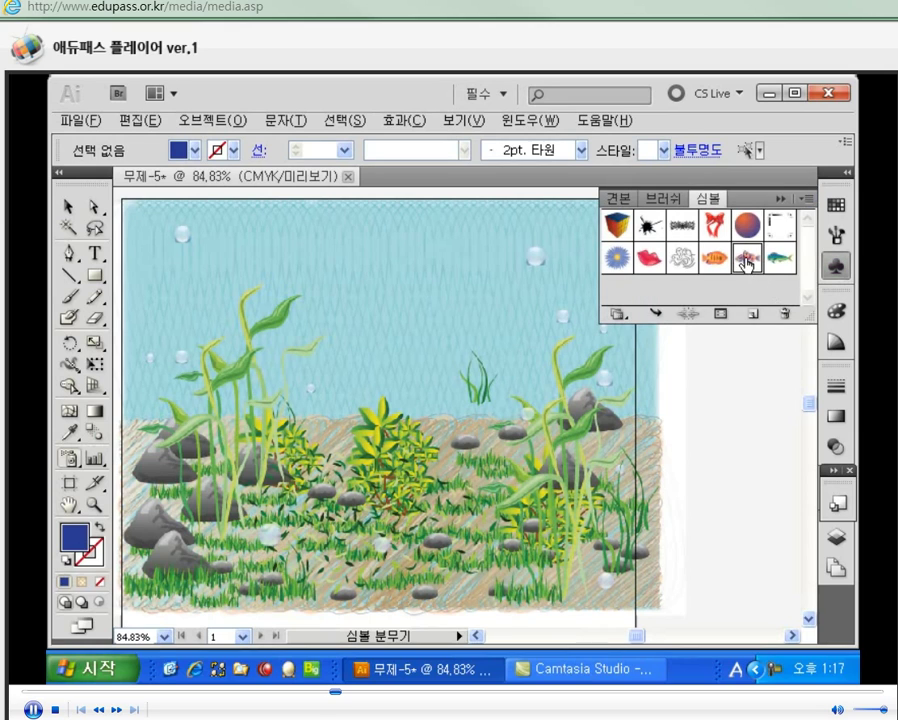
mouse_move(208, 384)
left_mouse_down()
mouse_move(374, 362)
mouse_move(506, 464)
mouse_move(496, 524)
left_mouse_up()
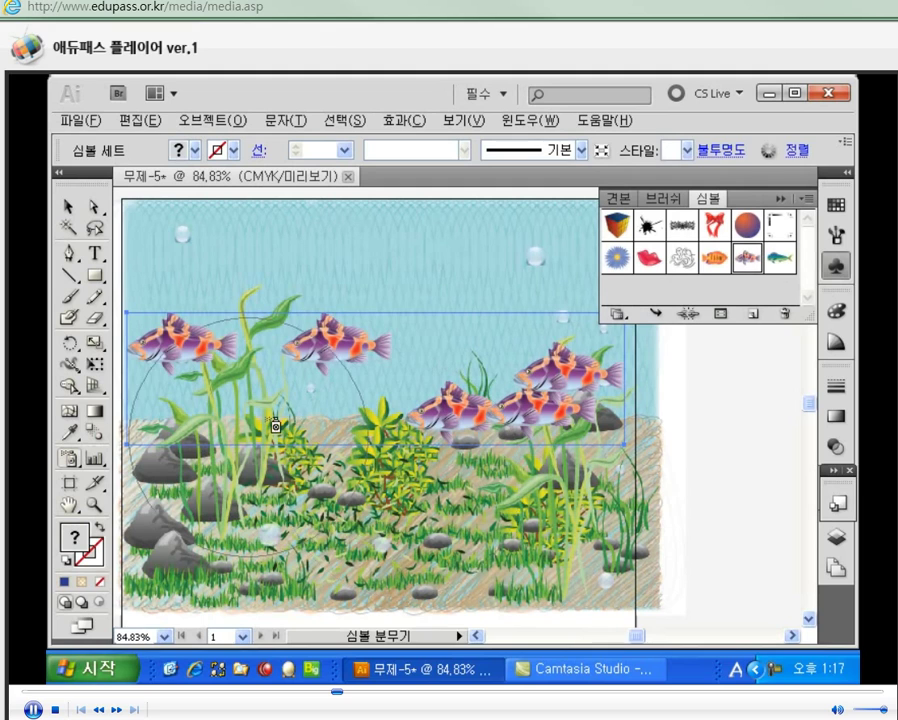
mouse_move(290, 400)
left_mouse_down()
mouse_move(399, 371)
mouse_move(458, 272)
mouse_move(452, 424)
left_mouse_up()
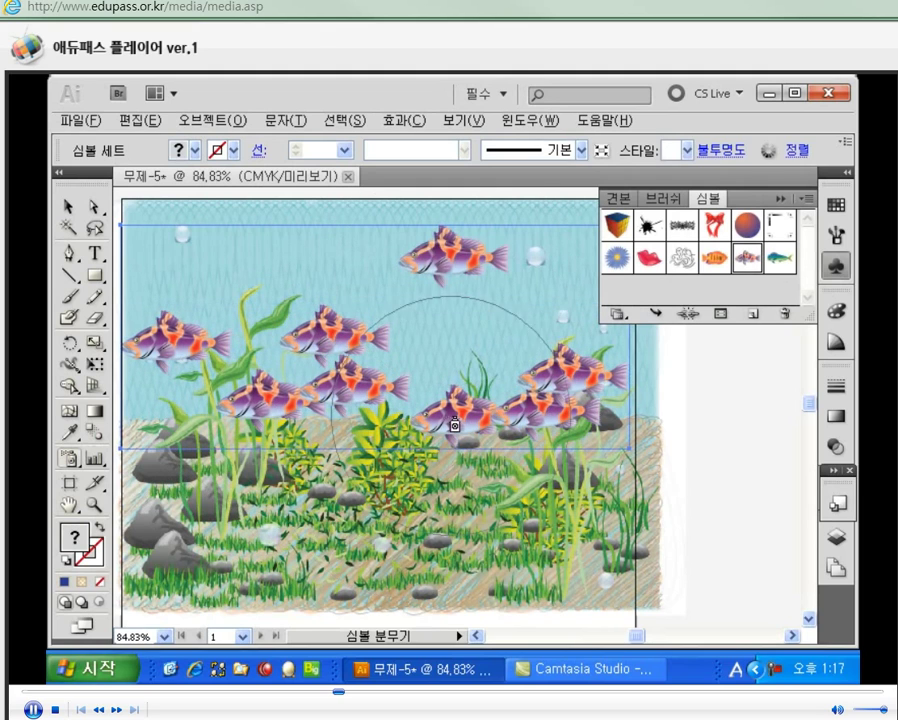
left_click_drag(614, 533, 544, 472)
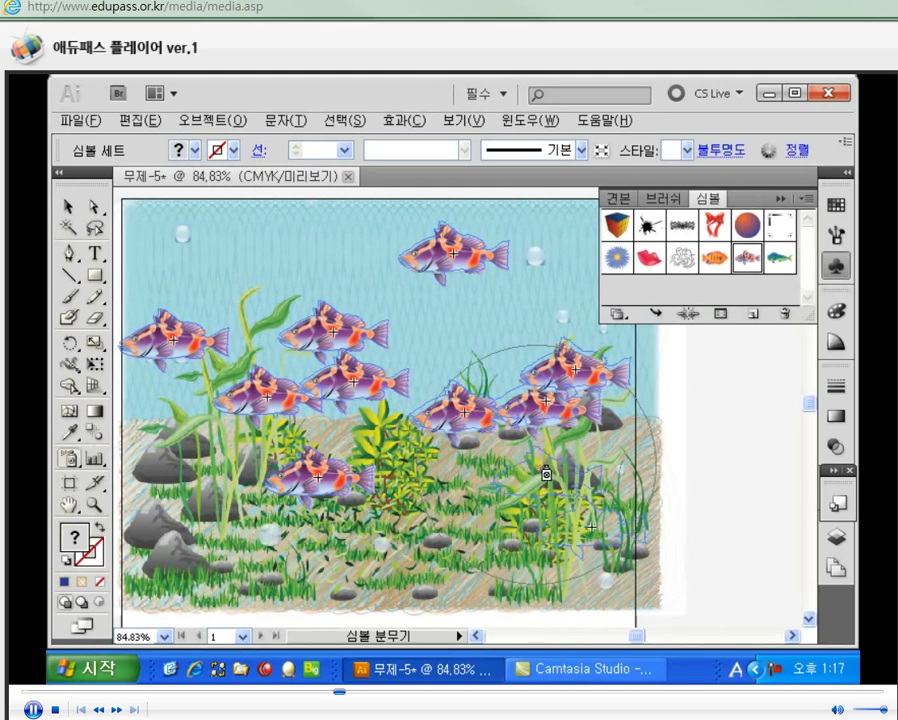
left_click(68, 207)
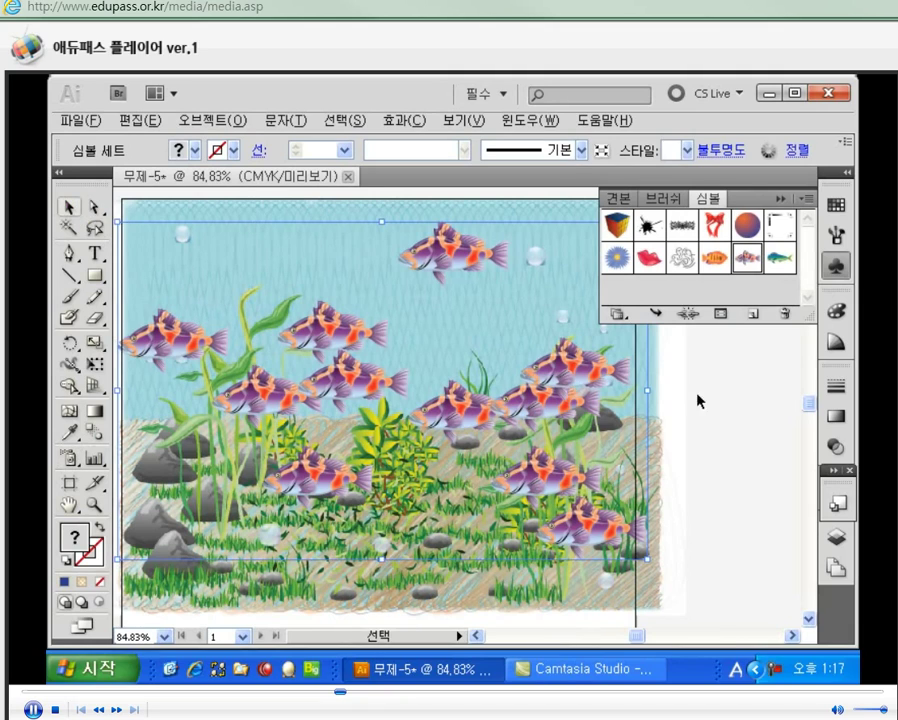
left_click(738, 475)
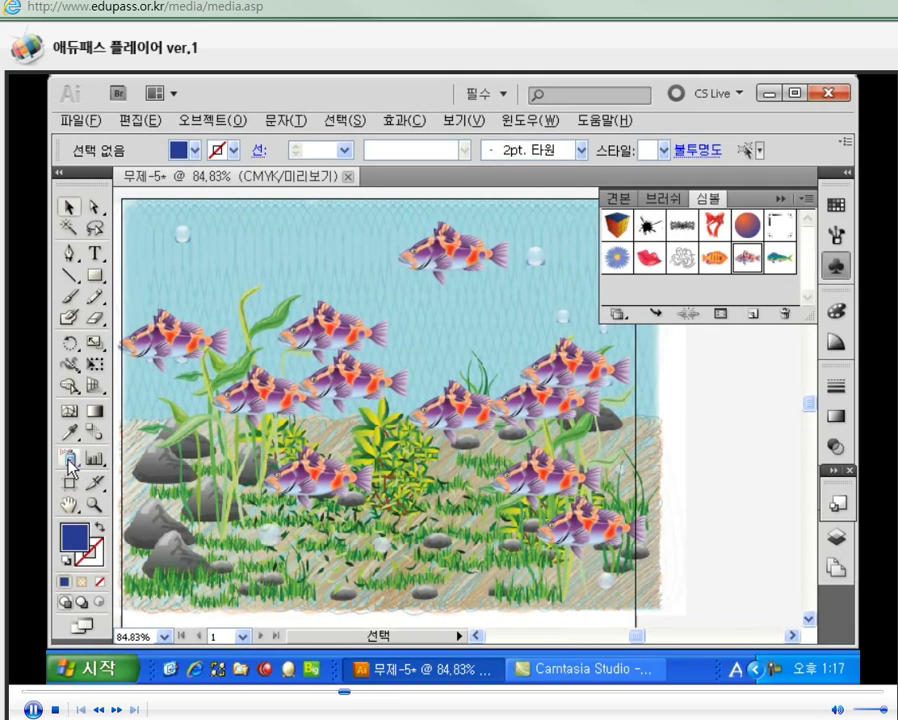
Select the fish symbol set and rearrange its fish over the sea image with the Symbol Shifter (심볼 이동기)
left_click_drag(70, 465, 176, 492)
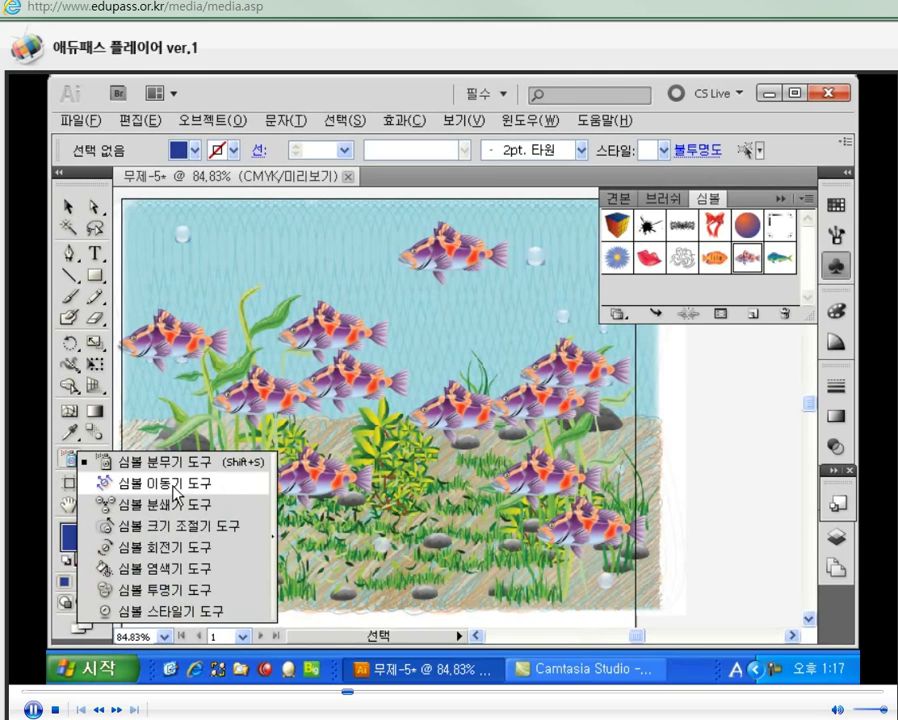
left_click_drag(176, 492, 176, 492)
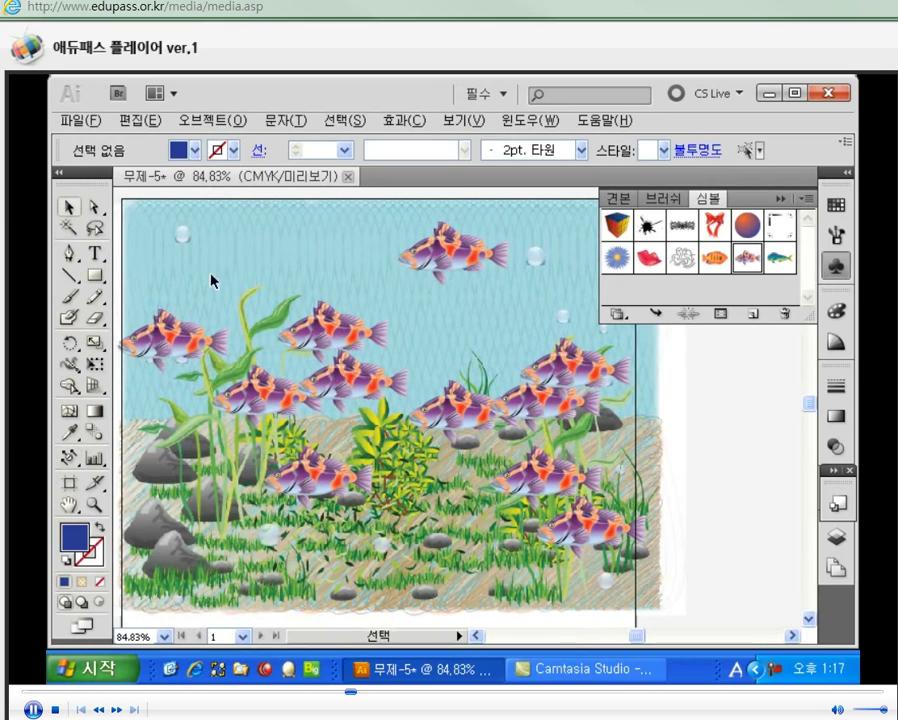
left_click(337, 388)
left_click(70, 458)
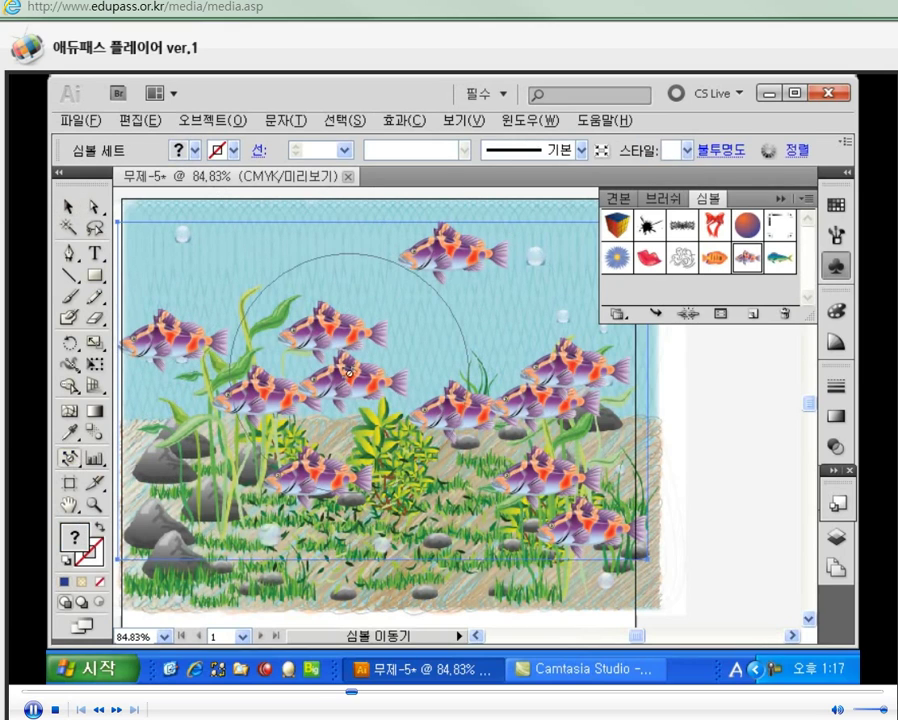
mouse_move(348, 373)
left_mouse_down()
mouse_move(300, 228)
mouse_move(415, 348)
mouse_move(485, 383)
mouse_move(551, 311)
mouse_move(551, 273)
mouse_move(577, 355)
mouse_move(566, 428)
mouse_move(462, 436)
mouse_move(462, 492)
mouse_move(196, 517)
mouse_move(278, 502)
mouse_move(551, 494)
mouse_move(624, 409)
mouse_move(588, 414)
mouse_move(540, 370)
left_mouse_up()
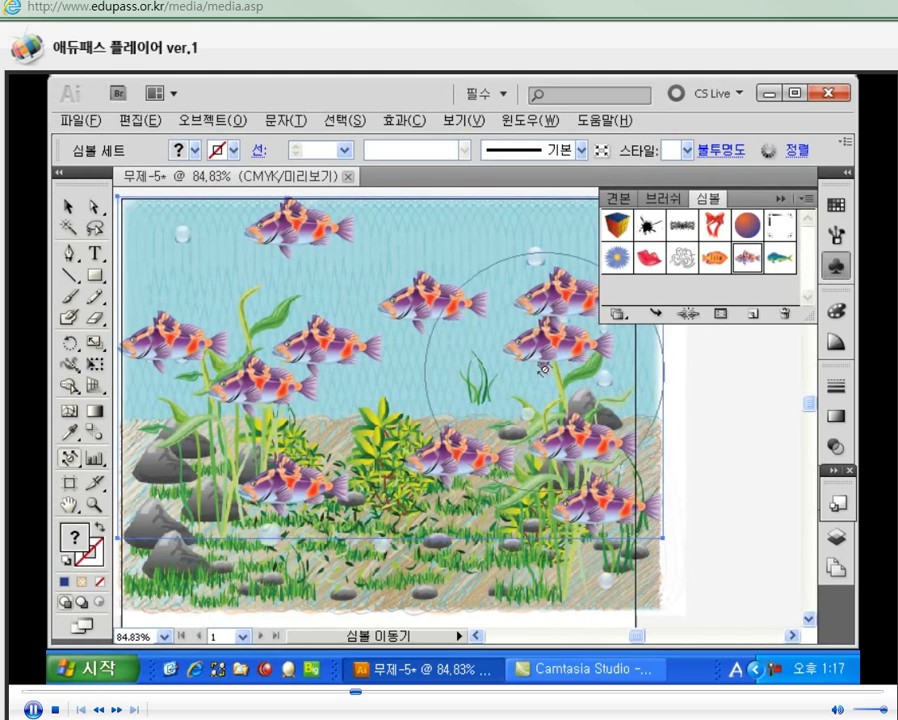
mouse_move(431, 360)
left_mouse_down()
mouse_move(370, 290)
mouse_move(300, 265)
mouse_move(310, 320)
mouse_move(244, 432)
mouse_move(300, 330)
mouse_move(327, 250)
mouse_move(289, 230)
mouse_move(363, 258)
mouse_move(346, 240)
left_mouse_up()
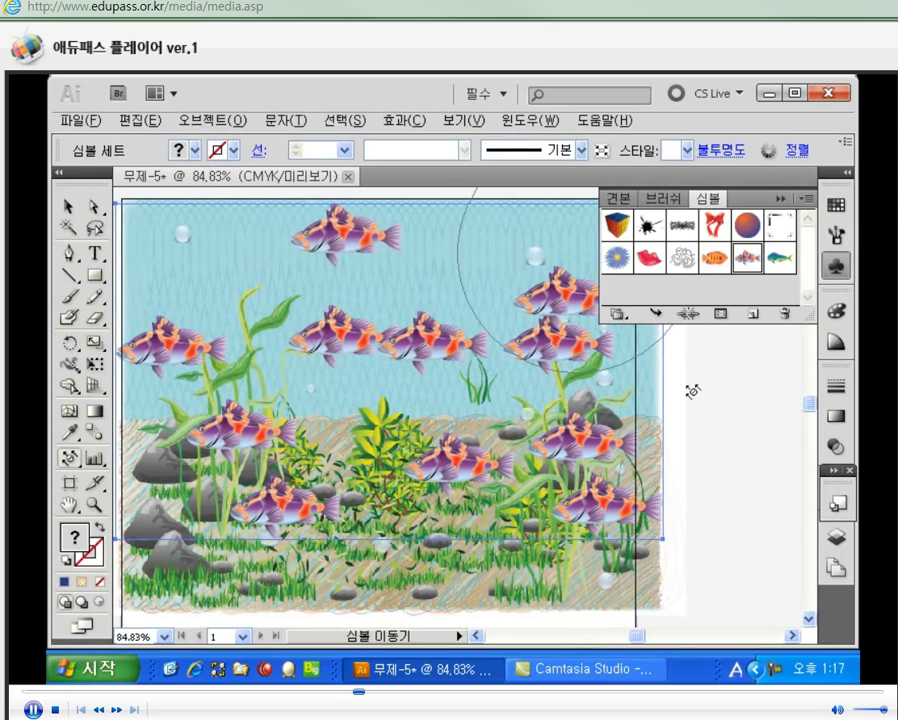
Pull the fish slightly together and spread them apart again with the Symbol Scruncher (심볼 분쇄기)
left_click(76, 467)
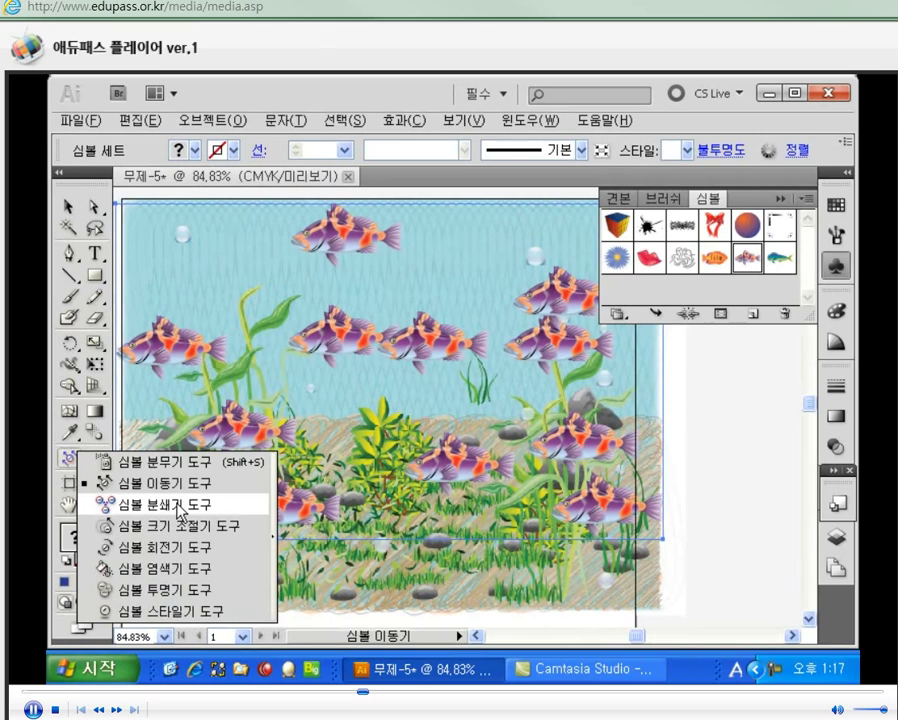
left_click(178, 506)
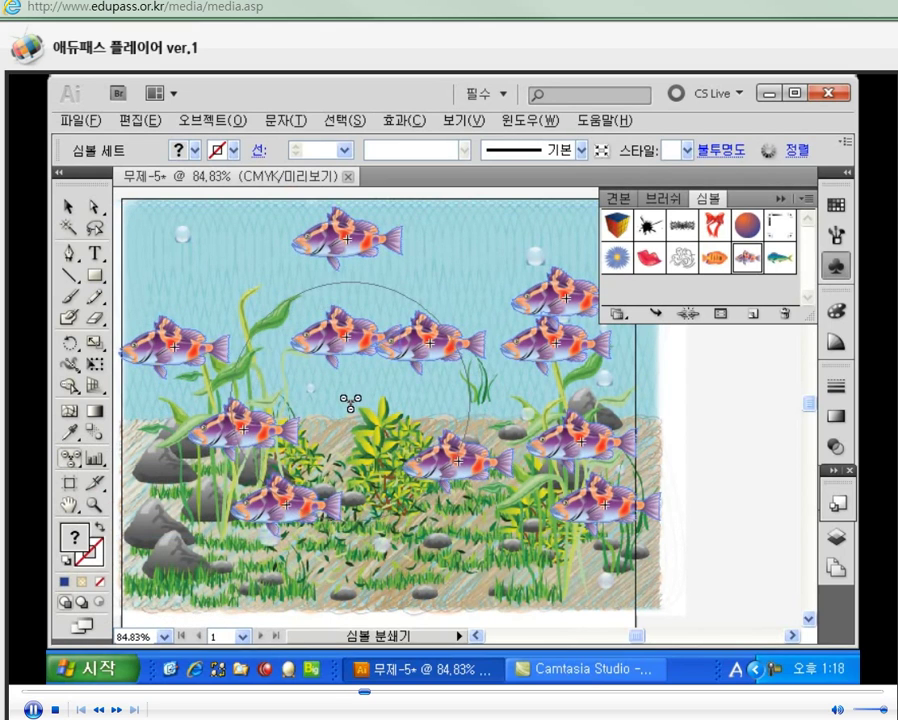
mouse_move(450, 395)
left_mouse_down()
mouse_move(356, 451)
mouse_move(337, 419)
mouse_move(362, 429)
mouse_move(321, 415)
mouse_move(352, 402)
left_mouse_up()
mouse_move(254, 404)
left_mouse_down()
mouse_move(309, 389)
mouse_move(313, 366)
mouse_move(451, 416)
mouse_move(526, 405)
mouse_move(445, 423)
mouse_move(386, 418)
mouse_move(447, 323)
mouse_move(397, 414)
left_mouse_up()
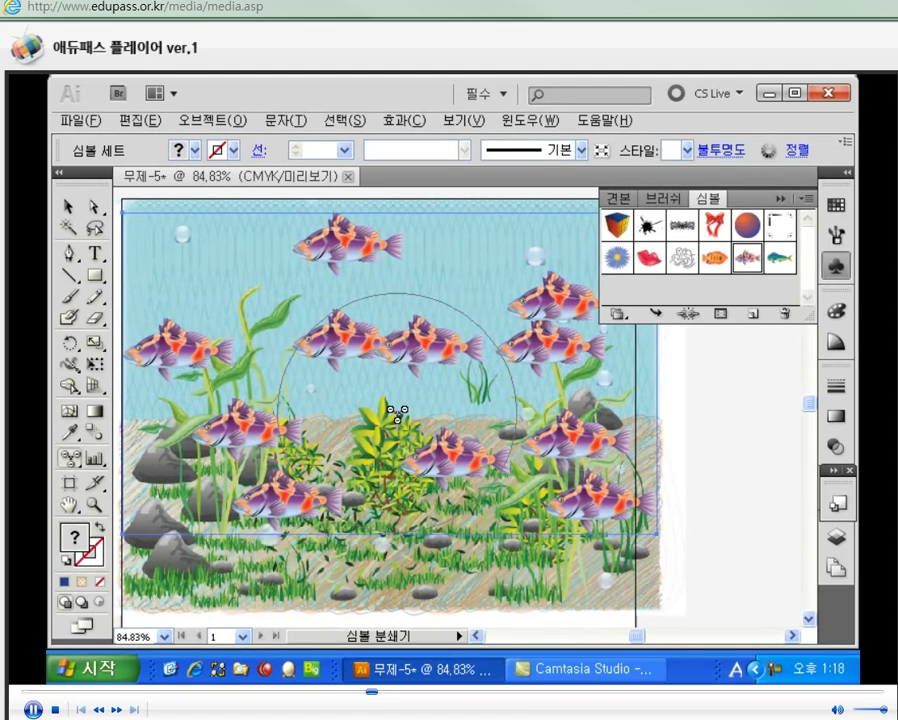
left_click_drag(375, 377, 375, 377)
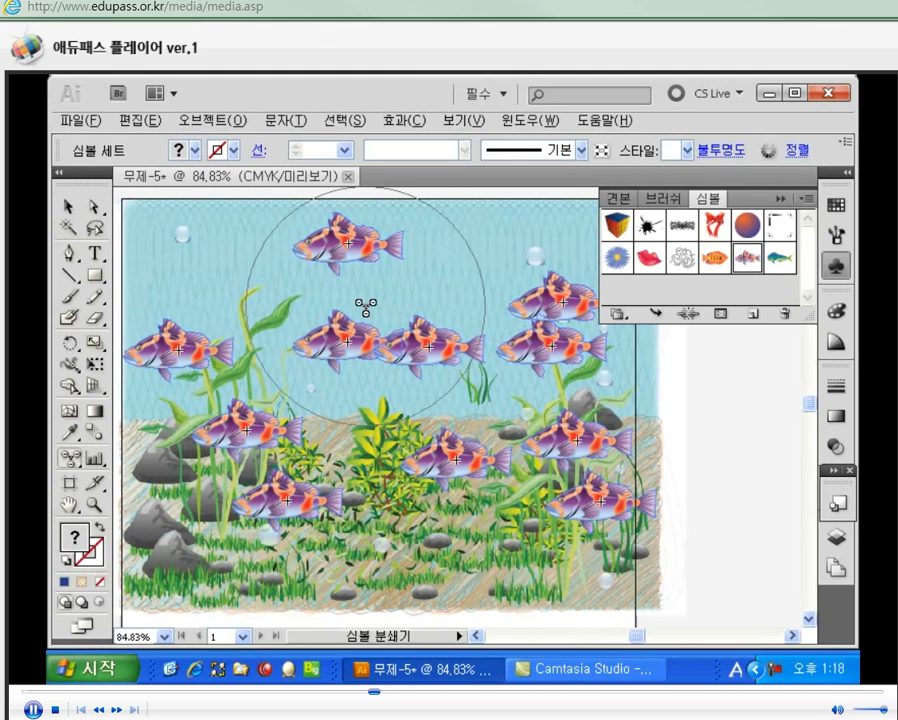
mouse_move(366, 308)
left_mouse_down()
mouse_move(430, 352)
mouse_move(464, 426)
mouse_move(475, 420)
left_mouse_up()
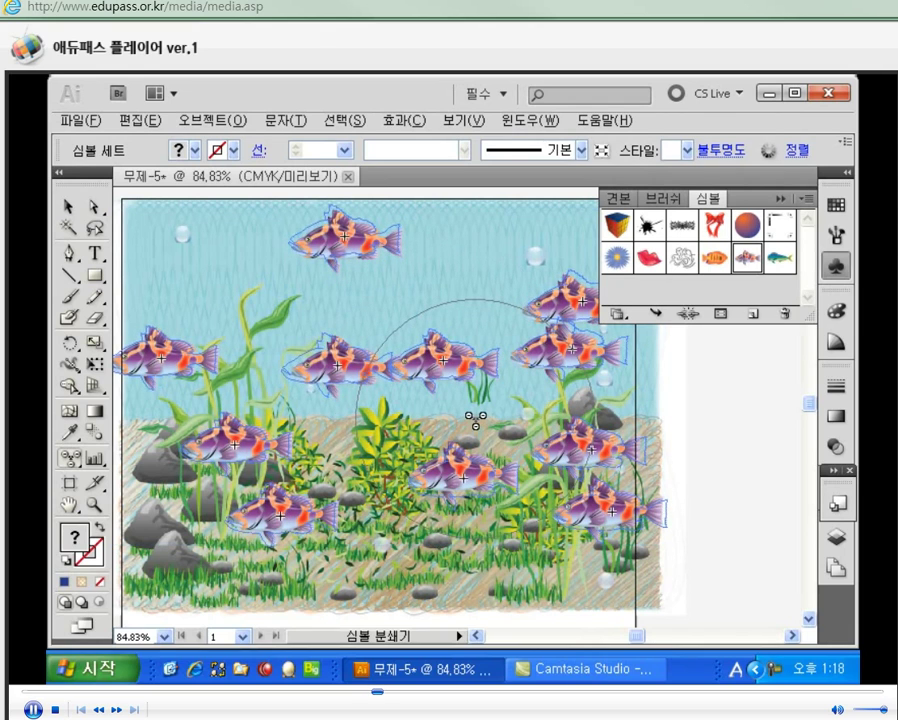
mouse_move(494, 428)
left_mouse_down()
mouse_move(507, 431)
mouse_move(504, 380)
mouse_move(504, 418)
mouse_move(497, 409)
left_mouse_up()
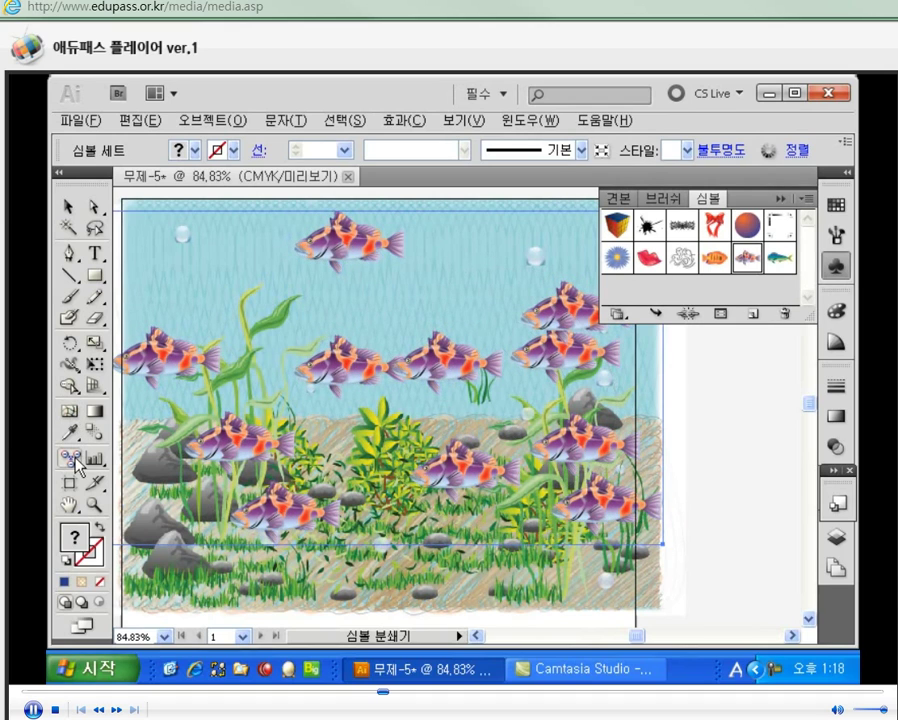
With the Symbol Sizer (심볼 크기 조절기), enlarge the top and middle fish, and scale the lower-left fish up and back down to a small size
mouse_move(75, 466)
left_mouse_down()
mouse_move(190, 510)
mouse_move(193, 533)
mouse_move(190, 525)
left_mouse_up()
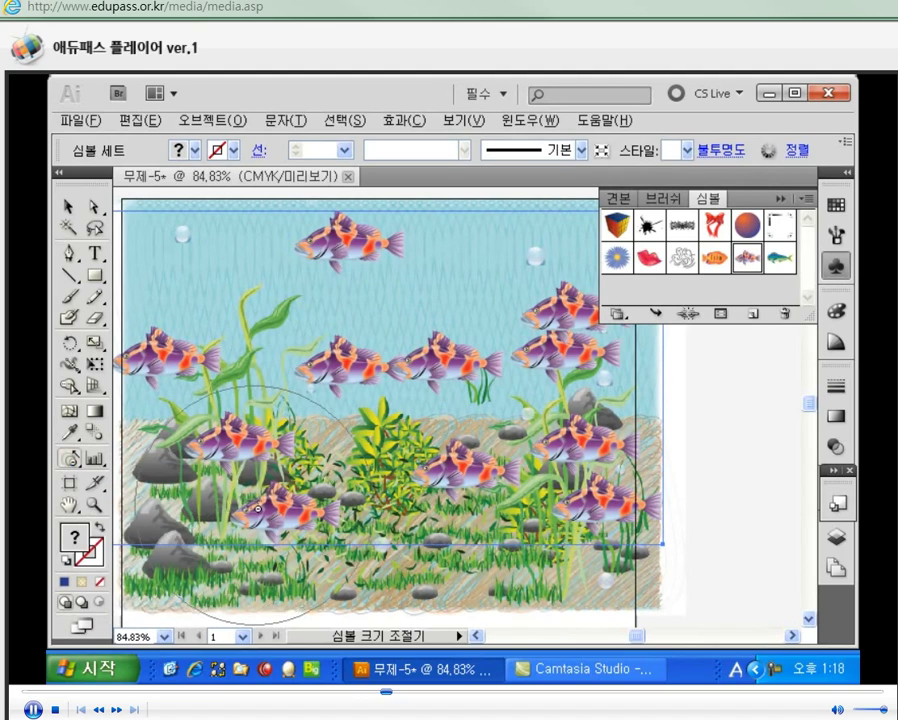
mouse_move(347, 303)
left_mouse_down()
mouse_move(347, 244)
mouse_move(339, 305)
mouse_move(398, 390)
mouse_move(440, 378)
left_mouse_up()
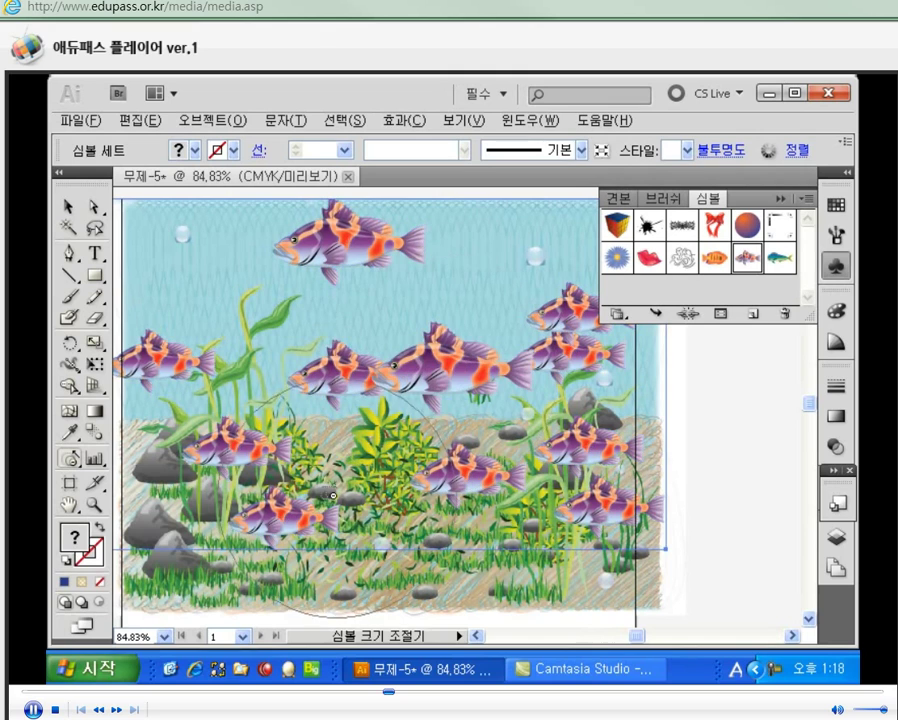
left_click_drag(279, 521, 282, 520)
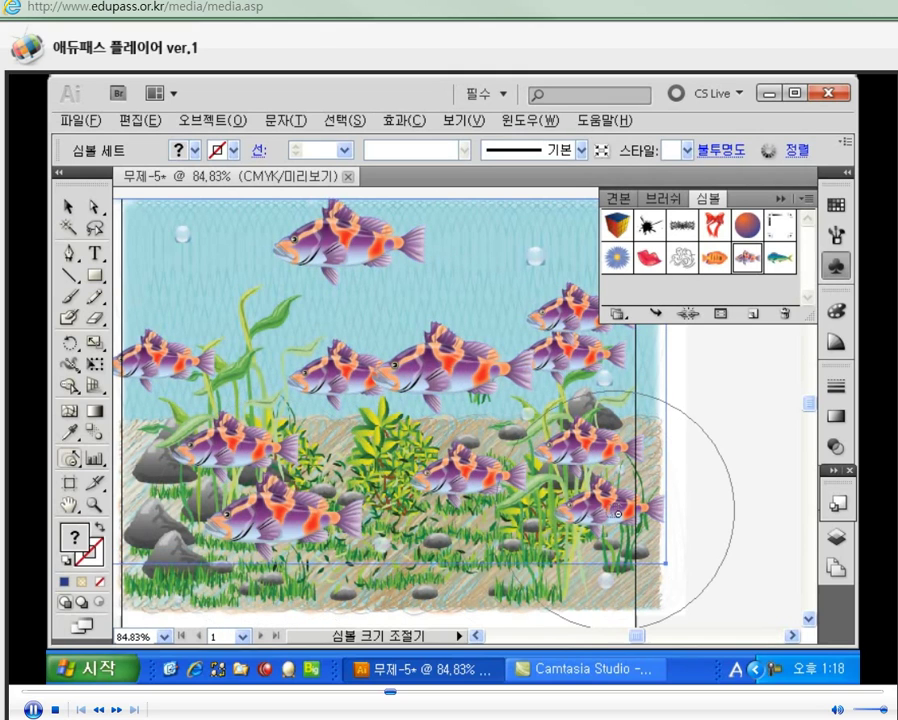
left_click_drag(445, 540, 460, 523)
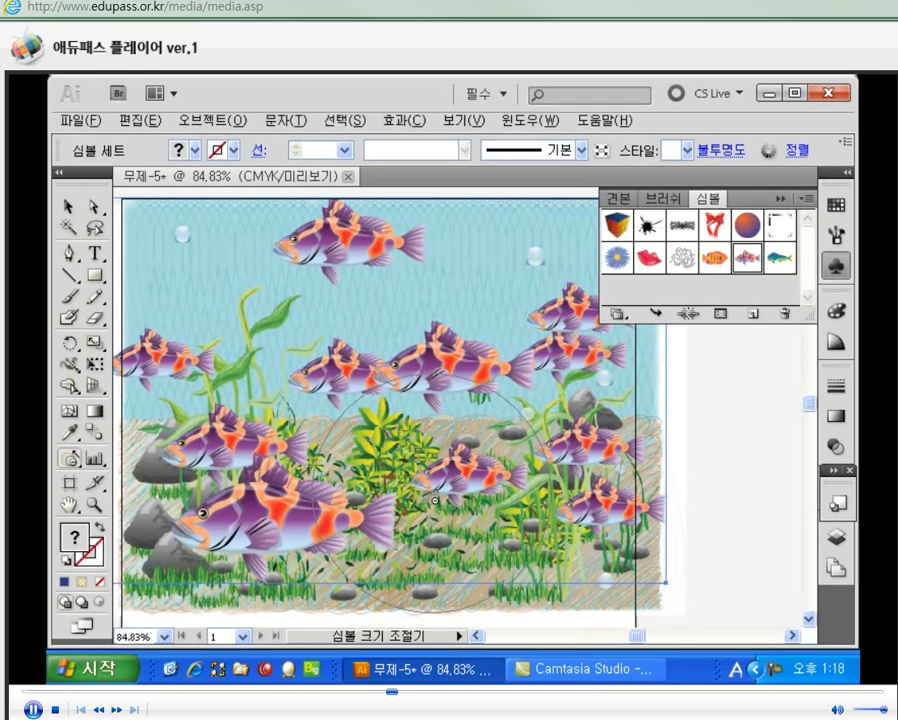
left_click_drag(276, 522, 285, 518)
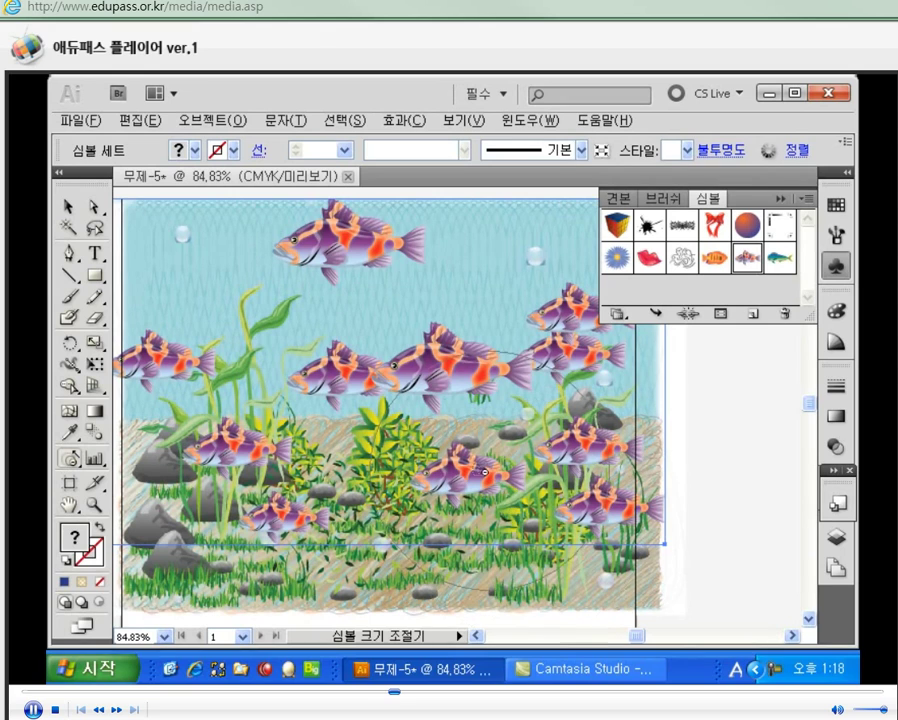
Shrink the top fish with the Symbol Sizer, and tilt the top, large middle and lower-left fish with the Symbol Spinner (심볼 회전기)
left_click_drag(386, 273, 383, 268)
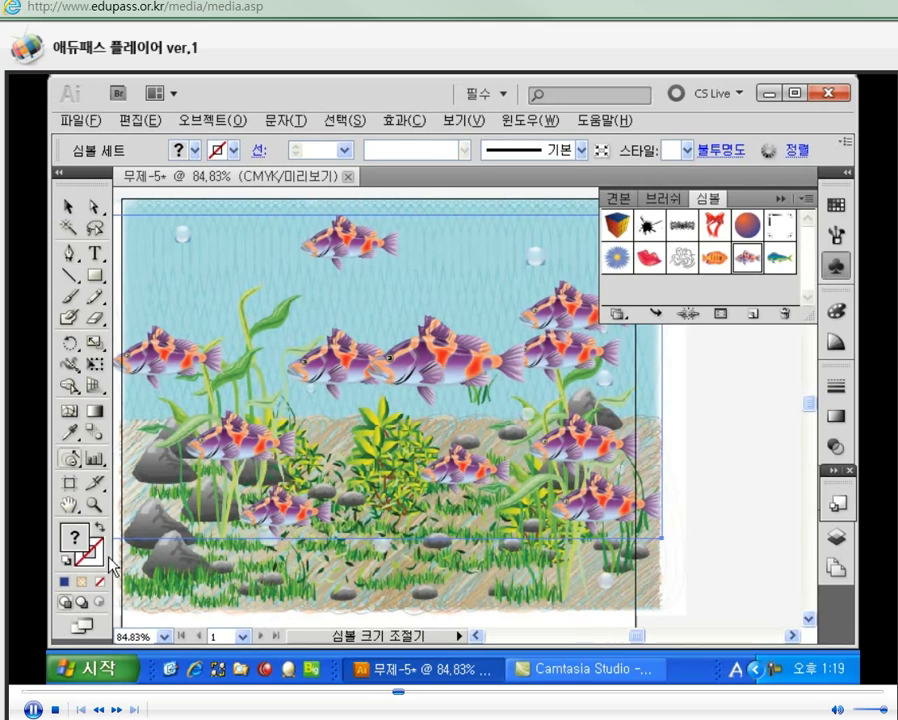
mouse_move(68, 466)
left_mouse_down()
mouse_move(132, 482)
mouse_move(181, 553)
left_mouse_up()
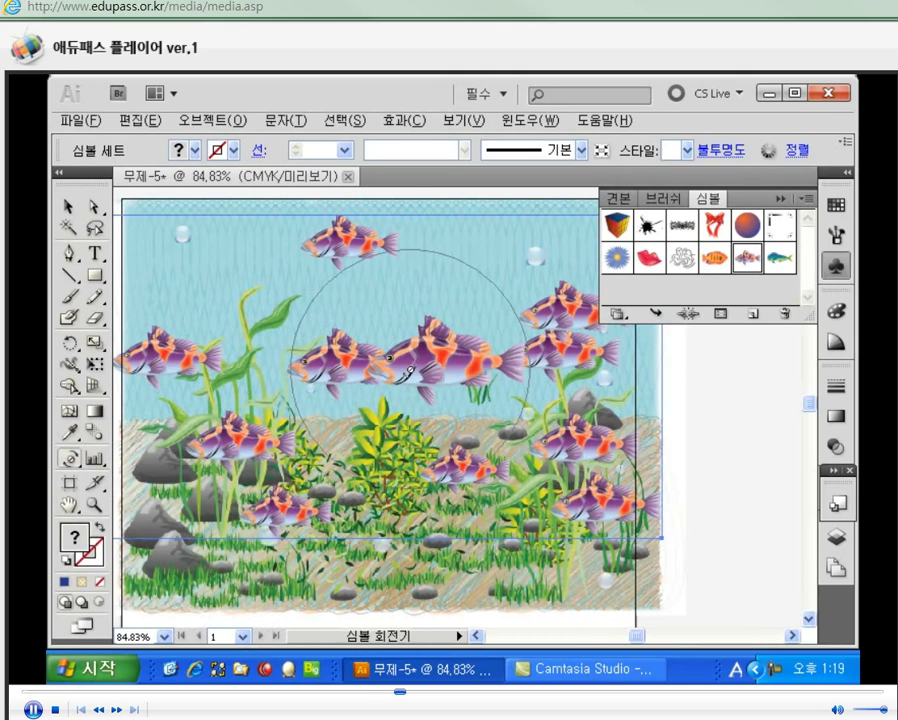
mouse_move(447, 297)
left_mouse_down()
mouse_move(467, 370)
mouse_move(443, 362)
mouse_move(417, 377)
mouse_move(433, 400)
mouse_move(451, 400)
mouse_move(159, 349)
mouse_move(217, 359)
mouse_move(262, 441)
mouse_move(268, 434)
mouse_move(253, 411)
mouse_move(226, 409)
mouse_move(200, 422)
mouse_move(183, 500)
mouse_move(197, 512)
mouse_move(236, 478)
mouse_move(244, 413)
mouse_move(259, 417)
mouse_move(296, 461)
mouse_move(272, 456)
mouse_move(211, 400)
mouse_move(328, 508)
left_mouse_up()
mouse_move(543, 480)
left_mouse_down()
mouse_move(535, 522)
mouse_move(491, 502)
mouse_move(540, 492)
mouse_move(558, 320)
mouse_move(595, 362)
mouse_move(484, 306)
mouse_move(484, 343)
left_mouse_up()
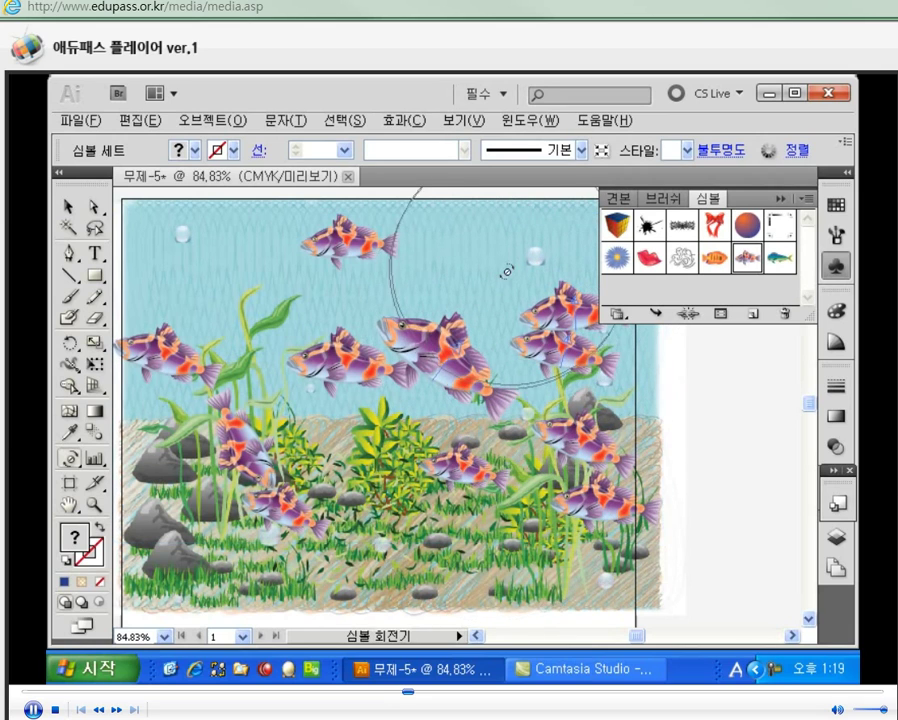
left_click_drag(305, 298, 200, 255)
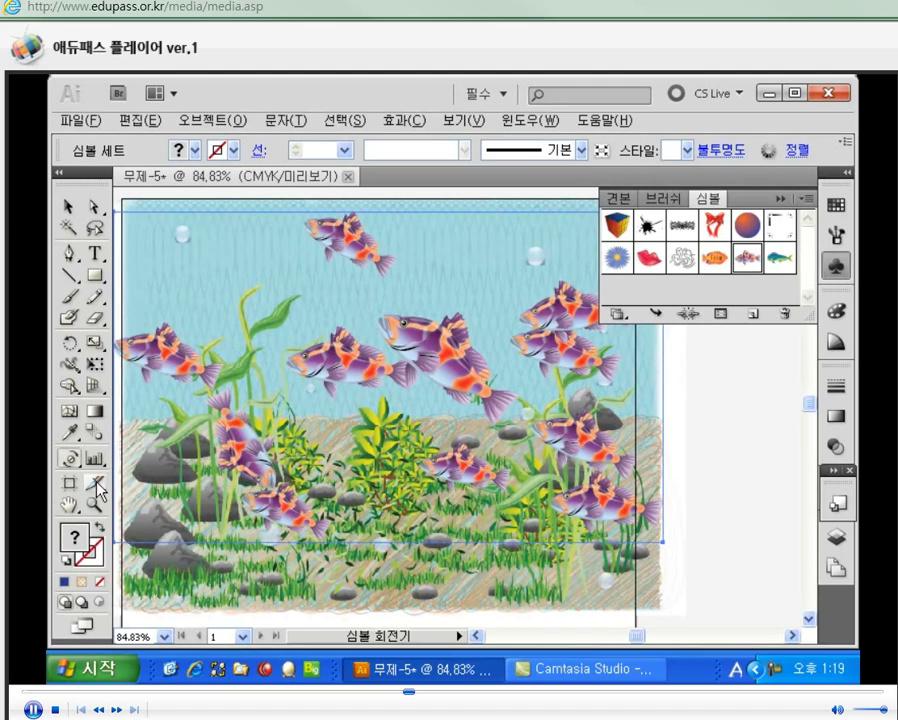
With the Symbol Stainer (심볼 염색기), tint the large middle fish and the two upper-right fish yellow
mouse_move(73, 459)
left_mouse_down()
mouse_move(224, 542)
mouse_move(225, 568)
left_mouse_up()
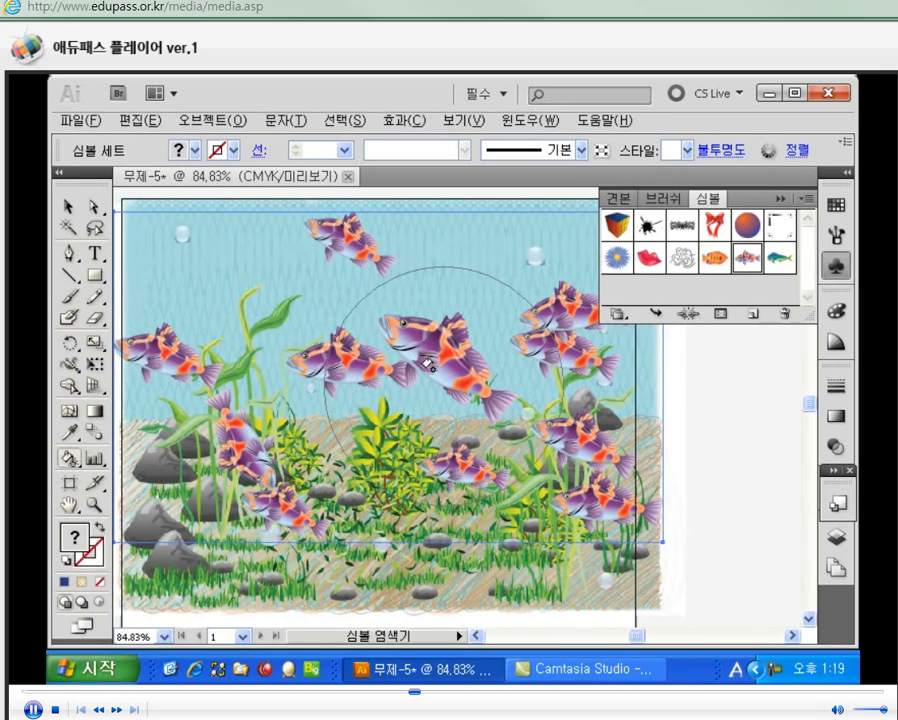
left_click(838, 203)
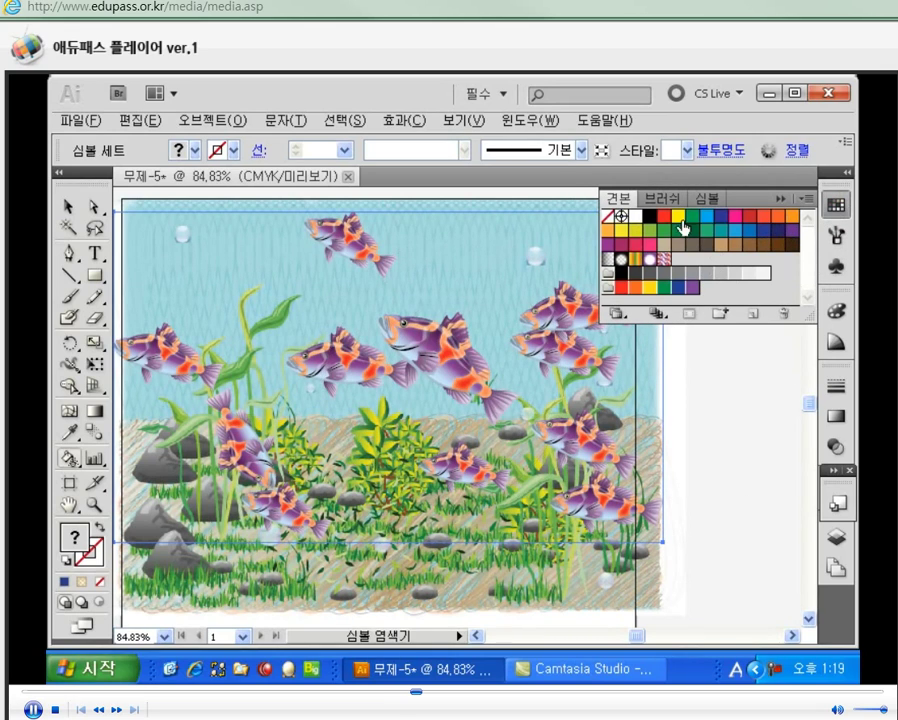
left_click_drag(441, 354, 456, 394)
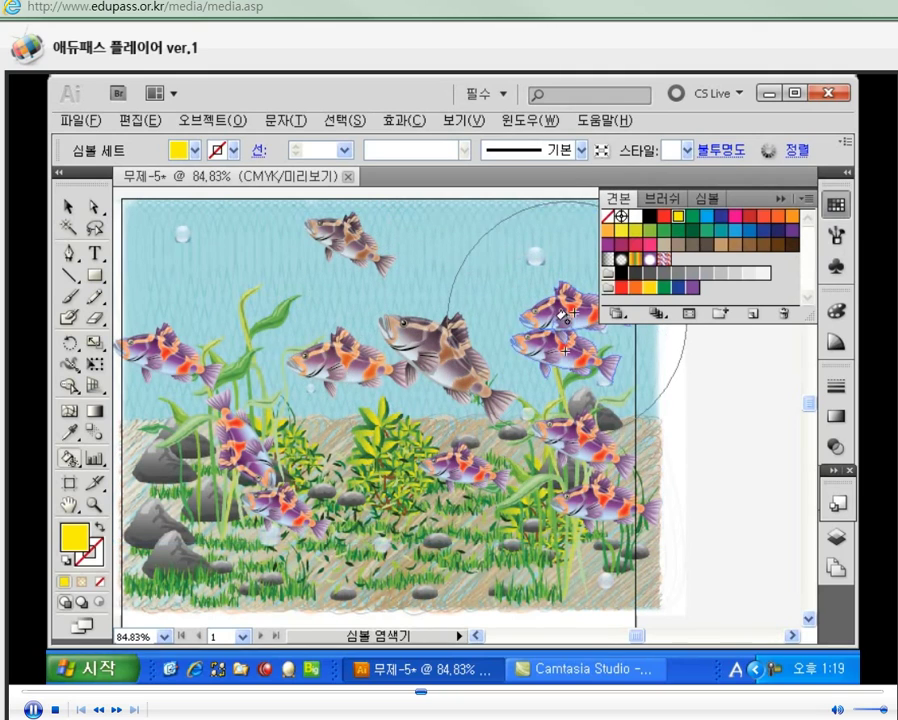
left_click_drag(560, 305, 562, 335)
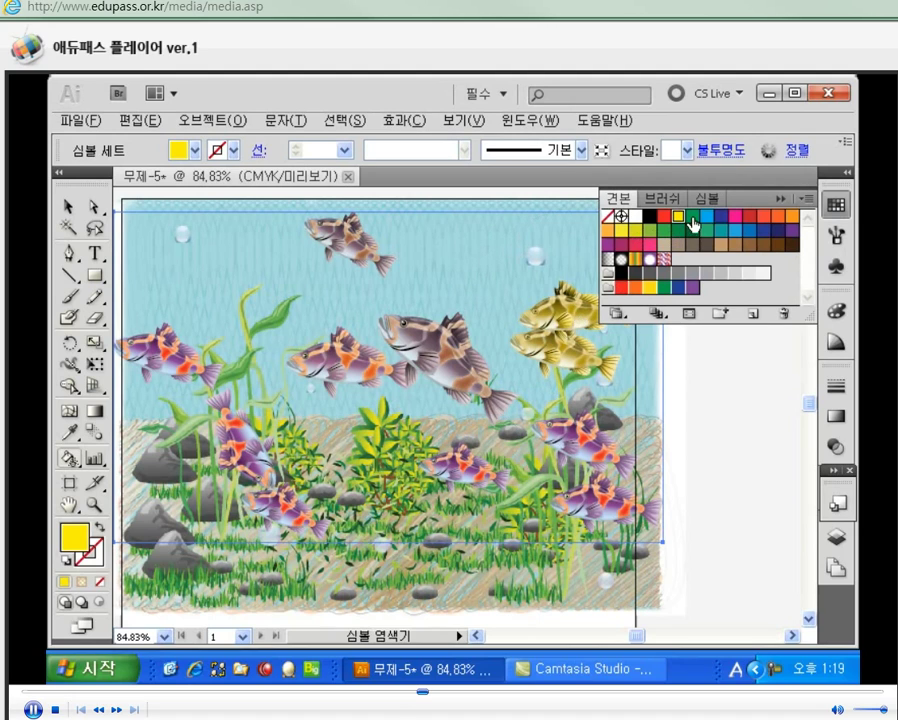
Stain the two lower-right fish green, the top fish green and over it pink, and the two middle fish orange
left_click_drag(650, 474, 620, 444)
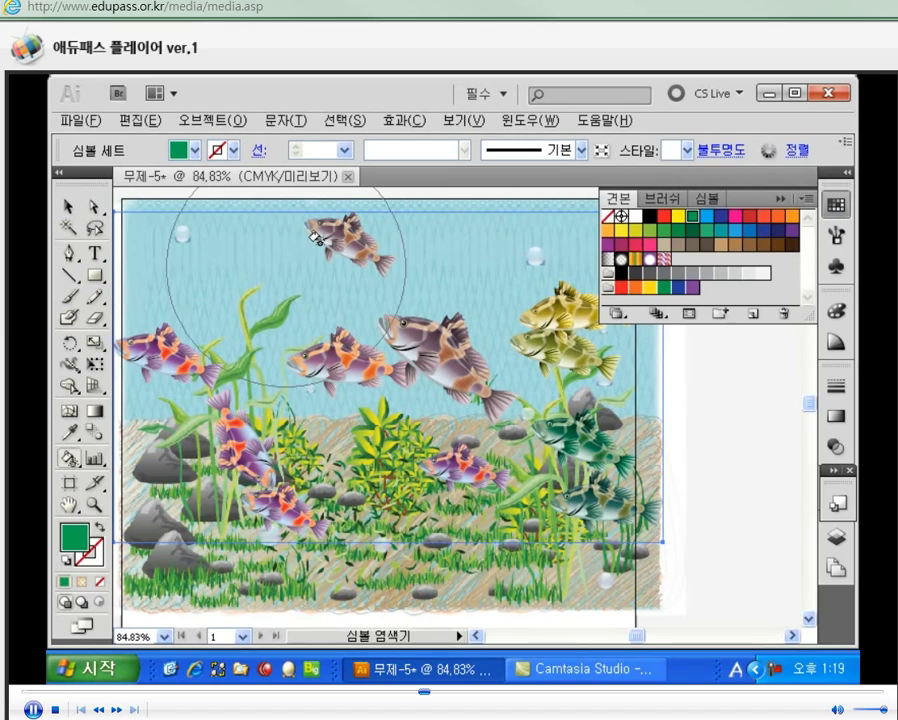
left_click_drag(330, 234, 358, 265)
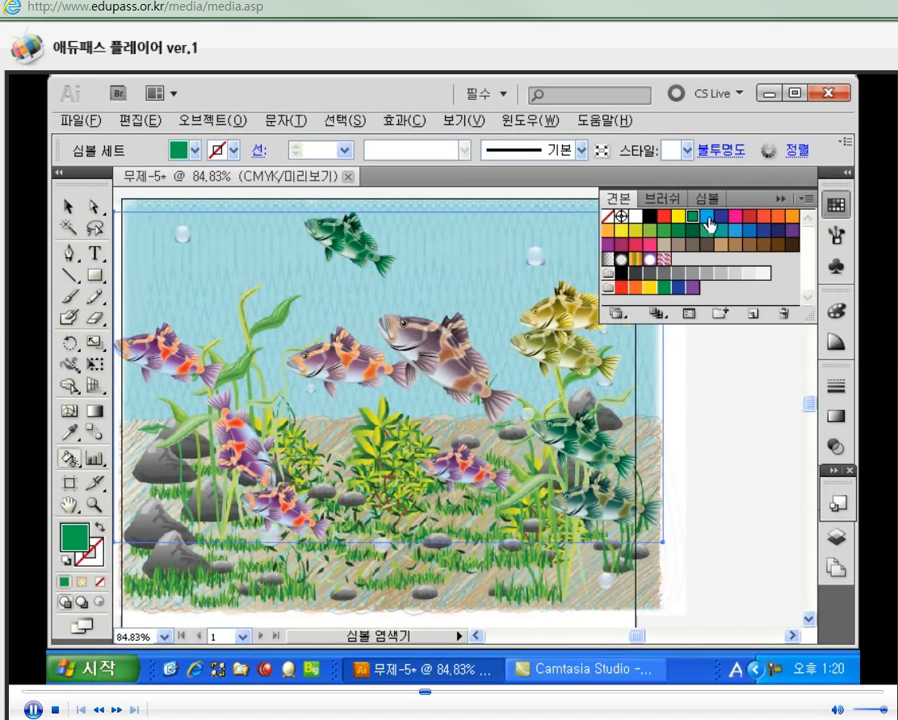
mouse_move(385, 275)
left_mouse_down()
mouse_move(342, 240)
mouse_move(390, 282)
left_mouse_up()
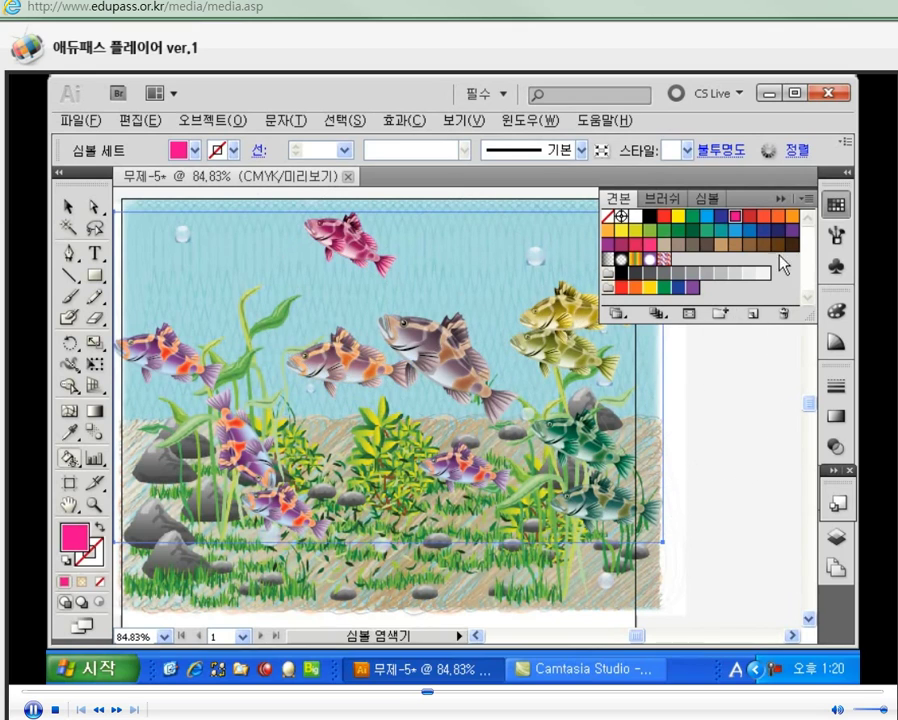
left_click(792, 218)
left_click_drag(430, 282, 423, 341)
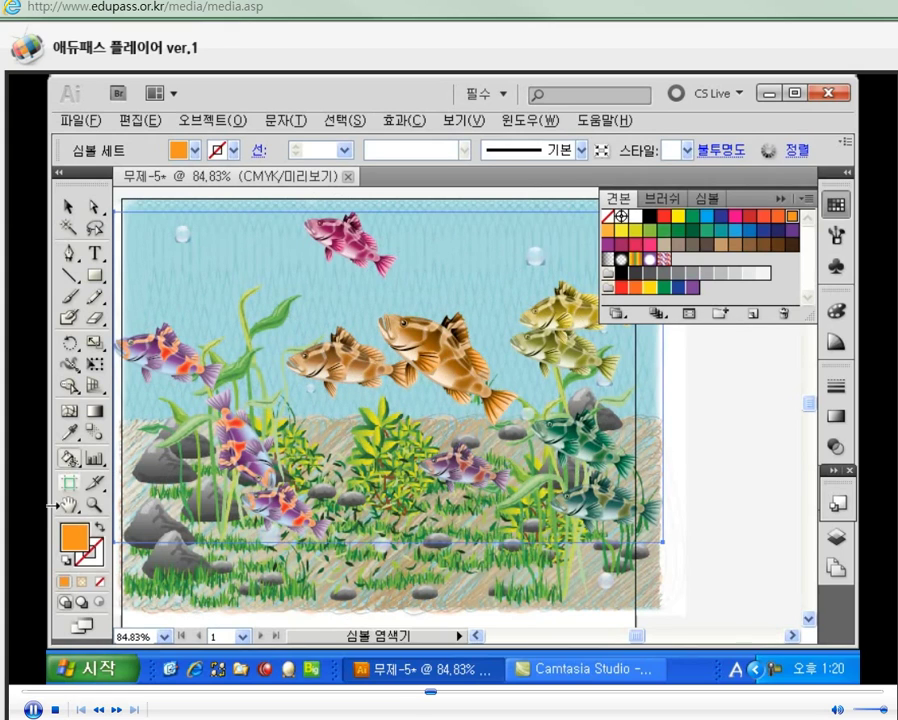
With the Symbol Screener (심볼 투명기), fade the left middle fish, the lower-left fish and the lower-right fish
left_click_drag(70, 462, 191, 589)
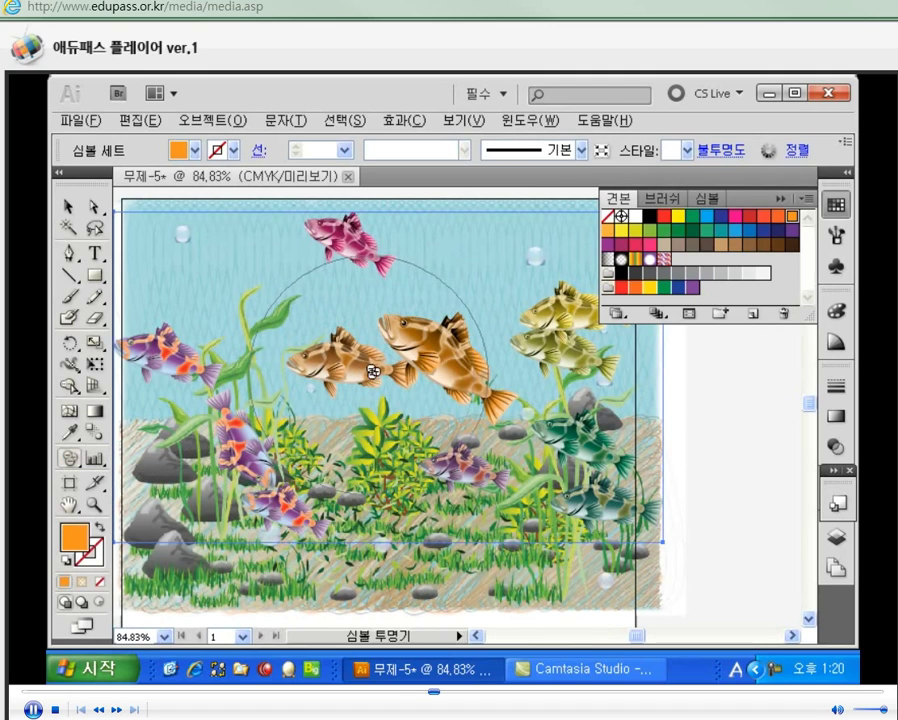
mouse_move(352, 362)
left_mouse_down()
mouse_move(298, 361)
mouse_move(343, 372)
left_mouse_up()
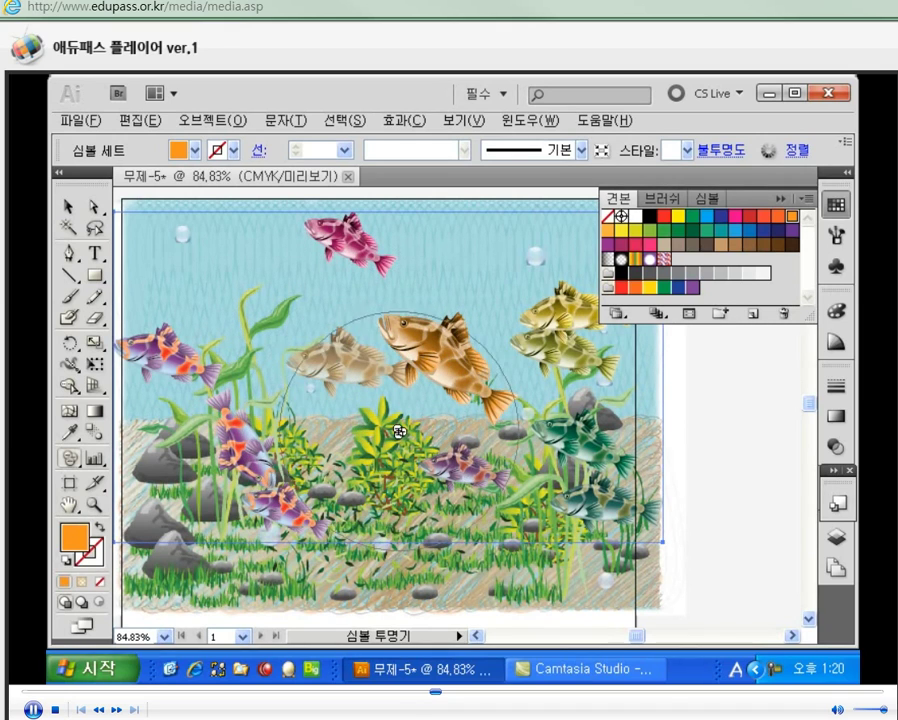
mouse_move(255, 465)
left_mouse_down()
mouse_move(284, 488)
mouse_move(265, 501)
mouse_move(270, 512)
mouse_move(282, 460)
left_mouse_up()
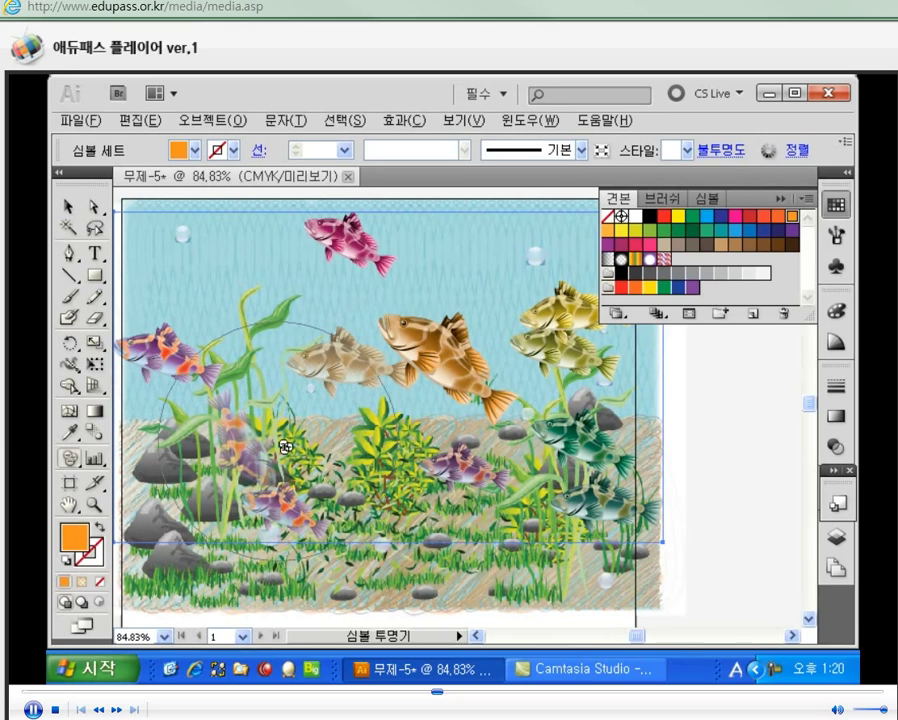
mouse_move(587, 453)
left_mouse_down()
mouse_move(587, 513)
mouse_move(571, 507)
mouse_move(568, 516)
mouse_move(568, 442)
mouse_move(607, 466)
mouse_move(591, 475)
left_mouse_up()
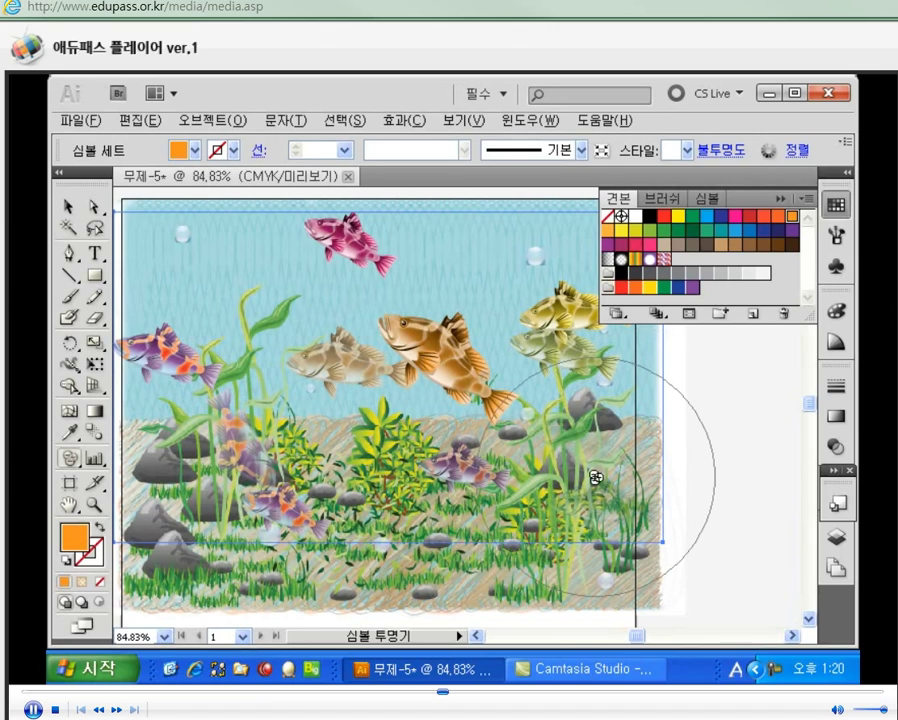
Restore the opacity of the faded lower-right, lower-left and middle fish with the Symbol Screener
mouse_move(575, 471)
left_mouse_down()
mouse_move(592, 497)
mouse_move(582, 453)
mouse_move(613, 504)
mouse_move(588, 445)
mouse_move(622, 505)
mouse_move(568, 446)
mouse_move(573, 430)
mouse_move(601, 462)
mouse_move(583, 448)
mouse_move(604, 484)
left_mouse_up()
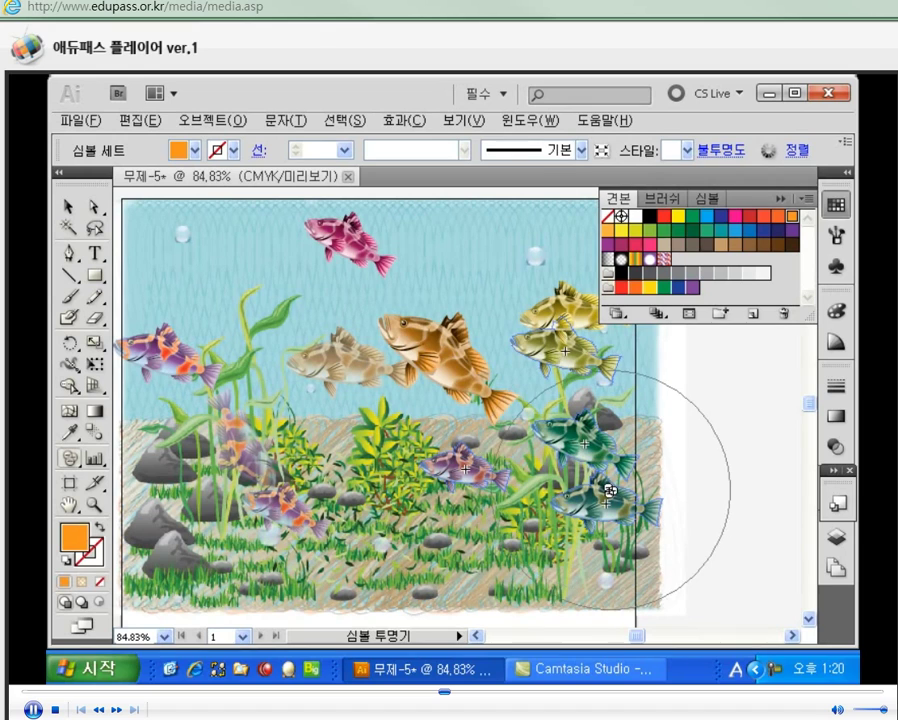
mouse_move(217, 455)
left_mouse_down()
mouse_move(256, 460)
mouse_move(230, 426)
left_mouse_up()
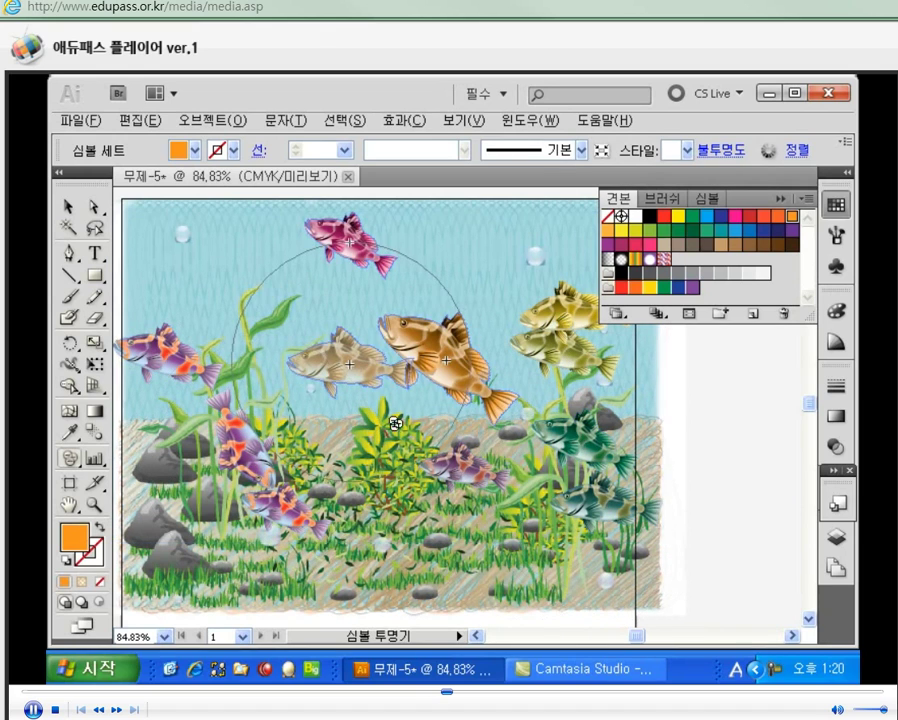
left_click_drag(360, 365, 335, 362)
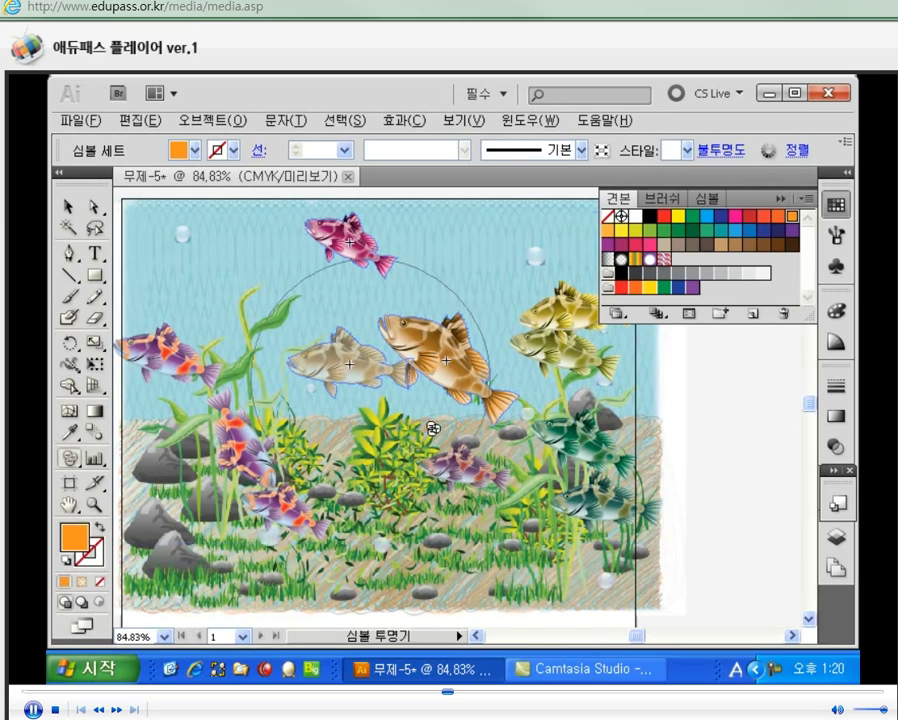
Switch to the Symbol Styler (심볼 스타일기) and bring up the Scribble Effects (스크리블 효과) library of graphic styles
left_click(75, 457)
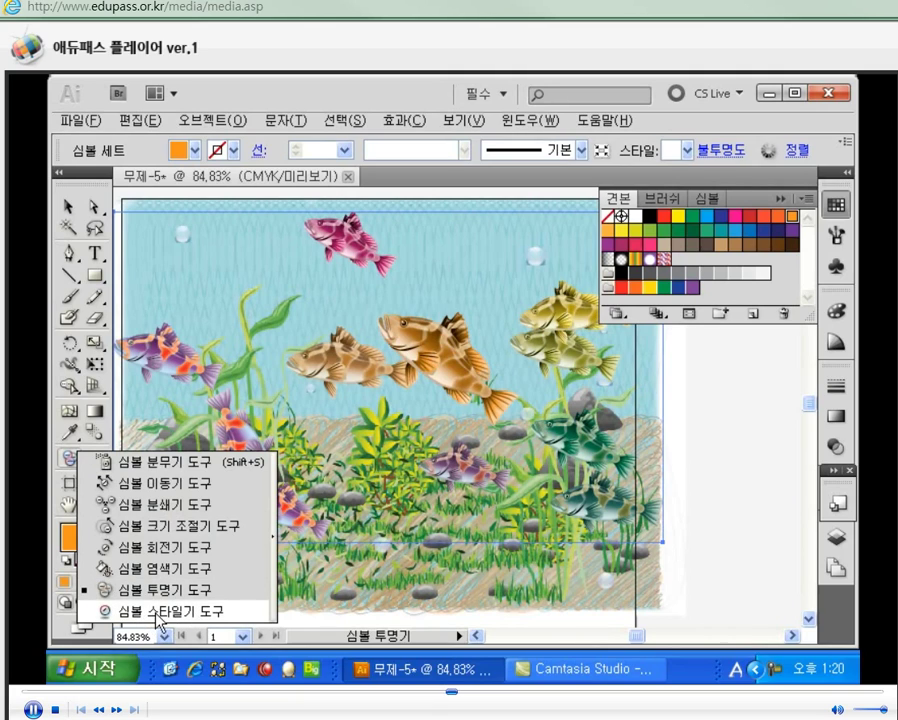
left_click(206, 614)
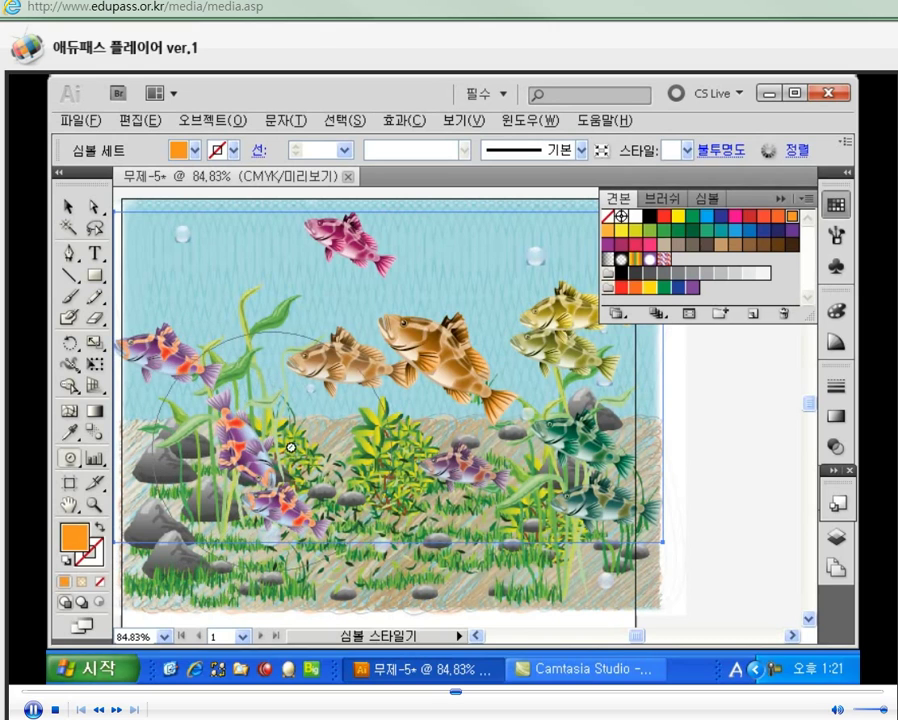
left_click(530, 120)
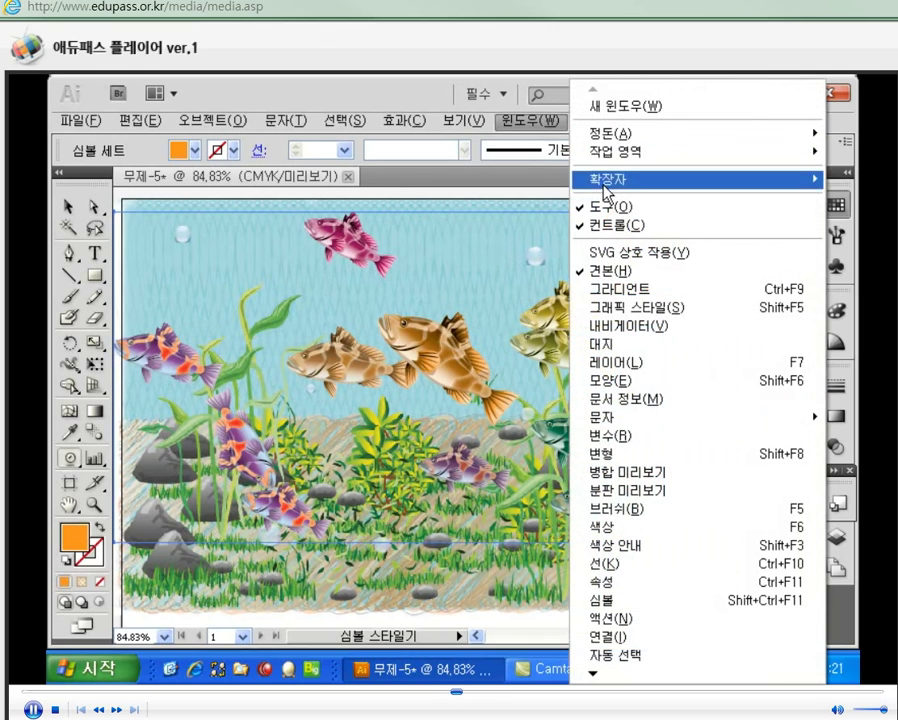
left_click(667, 312)
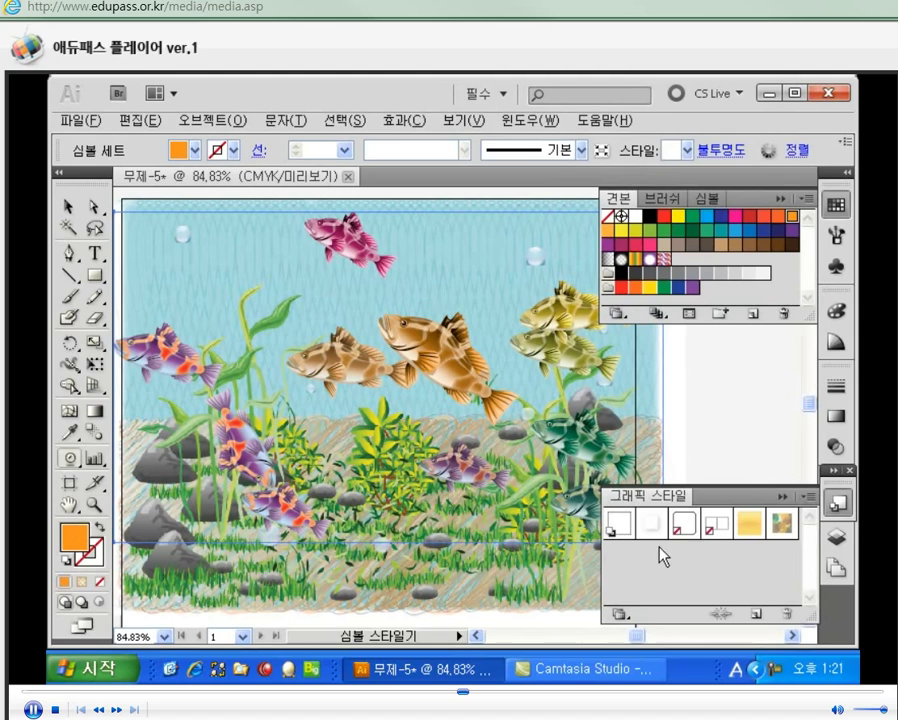
left_click(619, 614)
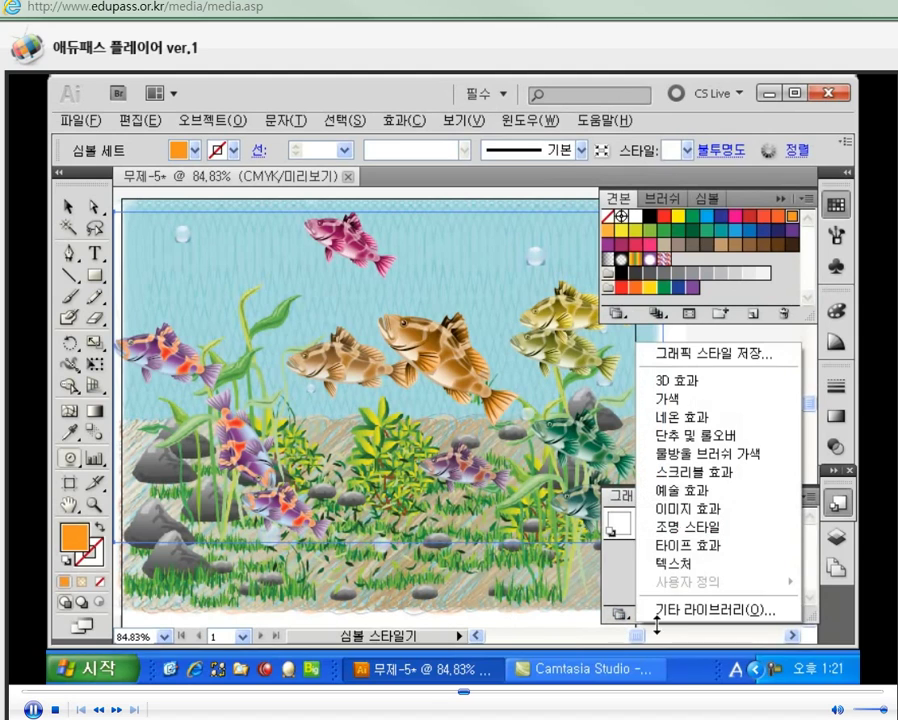
left_click(705, 453)
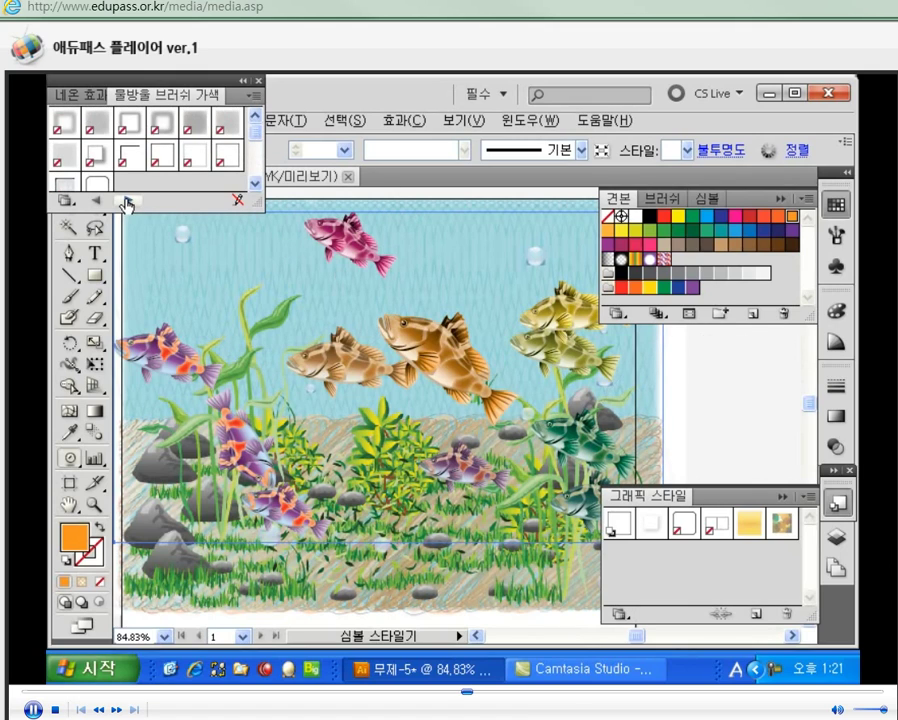
left_click(126, 205)
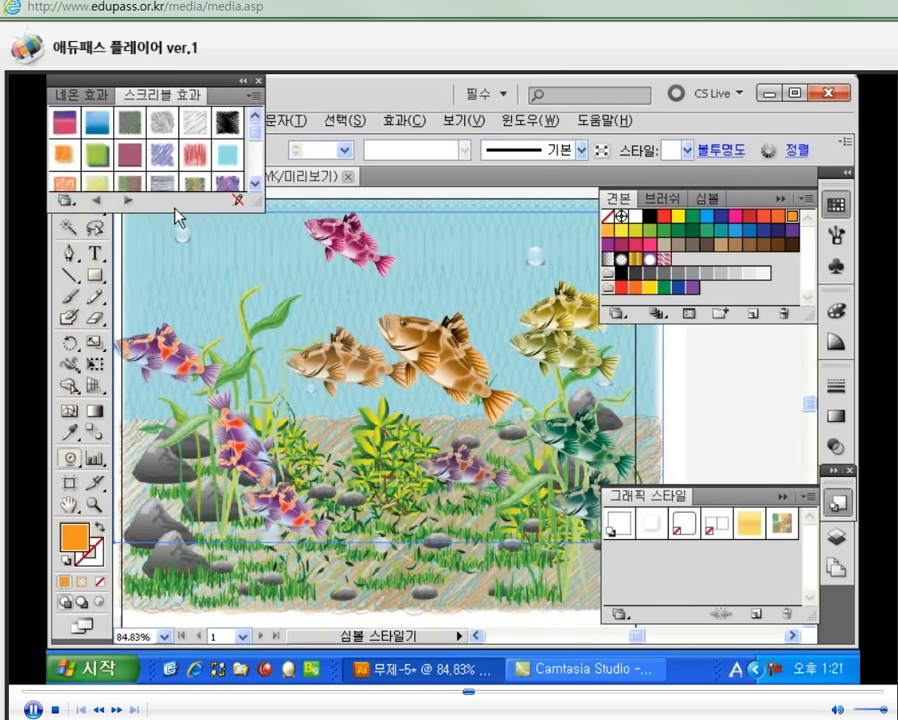
Add the orange scribble style to the graphic styles and brush it over the large middle fish
left_click(64, 154)
mouse_move(230, 260)
left_mouse_down()
mouse_move(314, 322)
mouse_move(674, 516)
mouse_move(658, 570)
left_mouse_up()
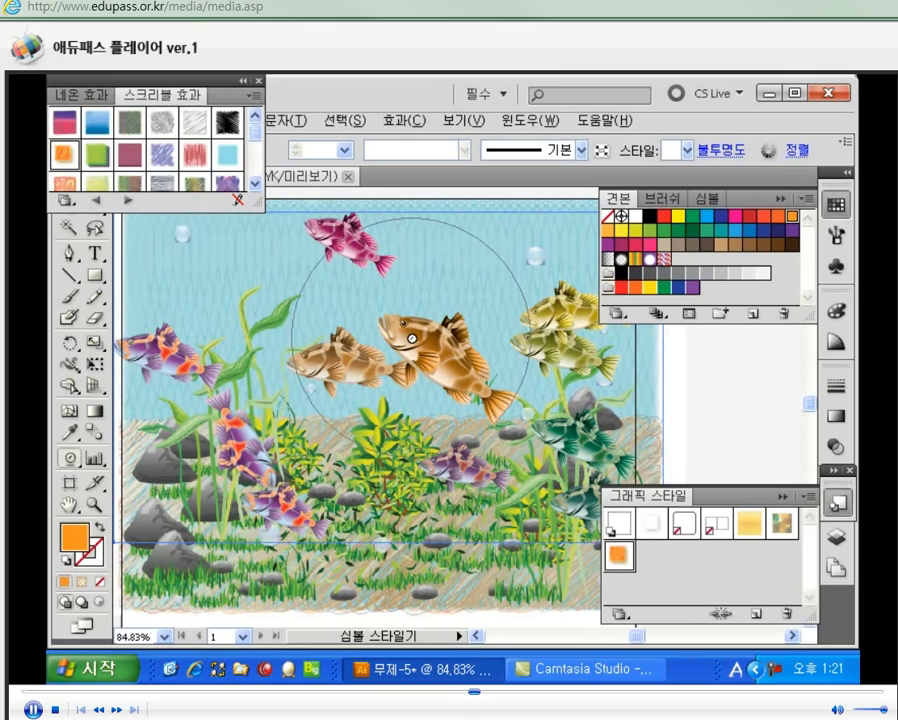
left_click_drag(432, 351, 460, 376)
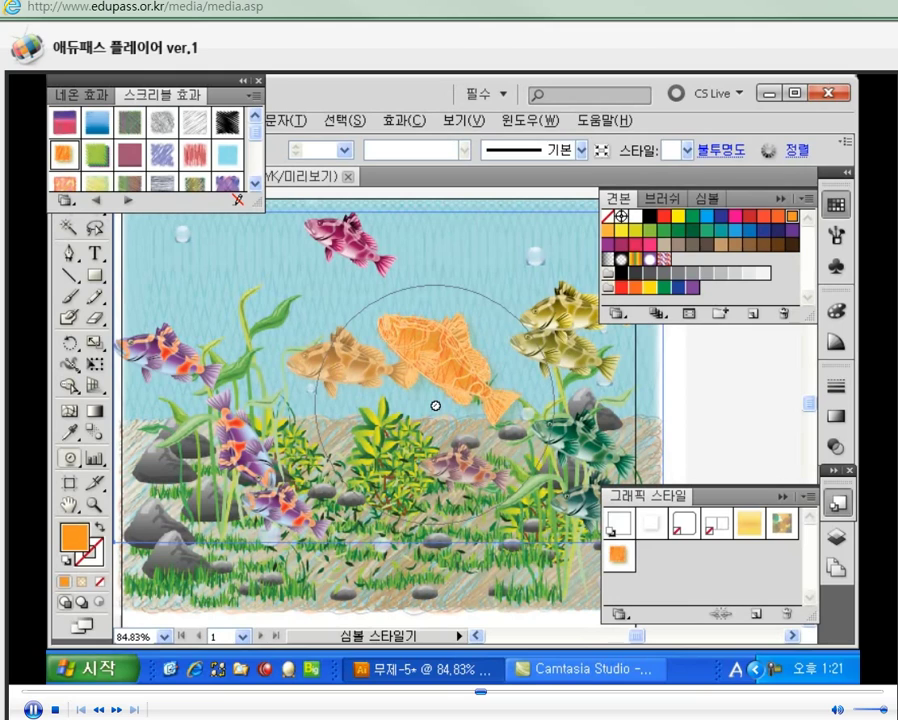
Add the purple scribble style to the graphic styles and apply it to the top fish
left_click(162, 156)
mouse_move(162, 156)
left_mouse_down()
mouse_move(610, 490)
mouse_move(690, 566)
mouse_move(680, 544)
left_mouse_up()
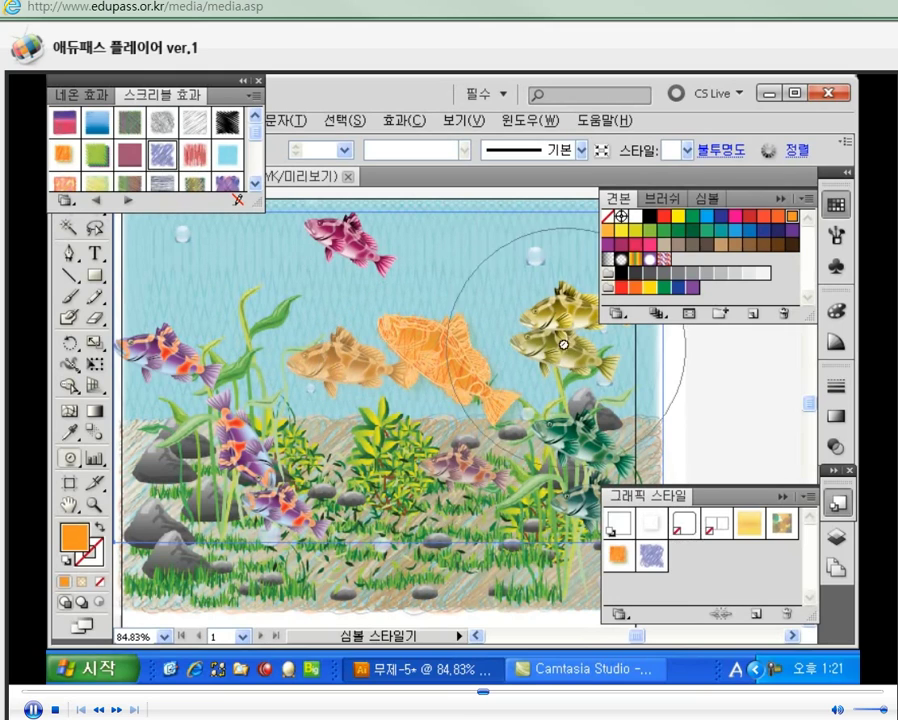
left_click(652, 556)
left_click_drag(333, 217, 380, 262)
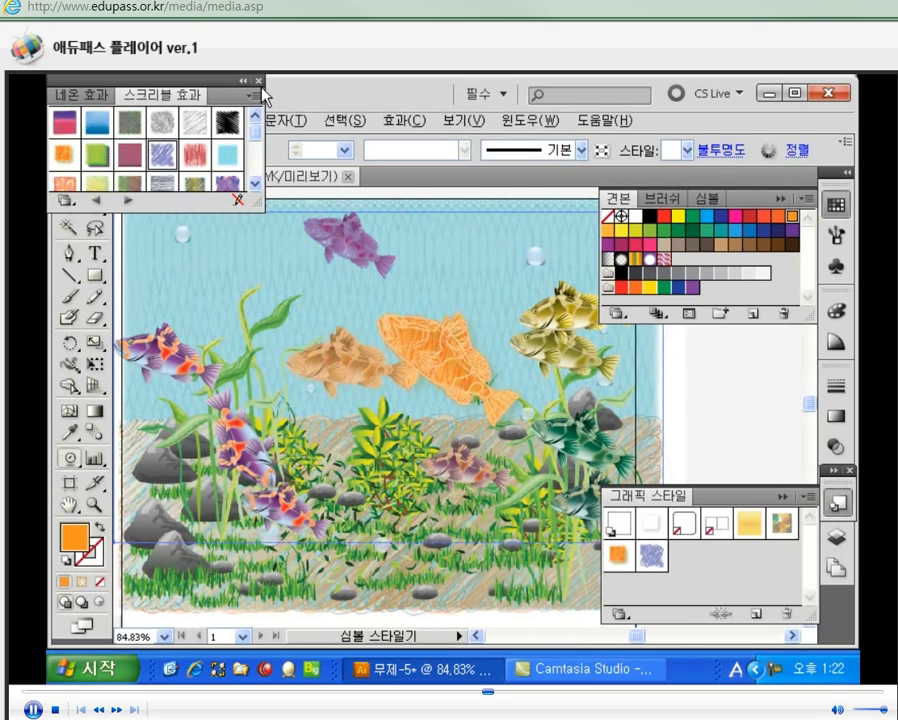
Detach the symbolism tools as a floating set, and close it along with the scribble library and the graphic styles
mouse_move(73, 462)
left_mouse_down()
mouse_move(221, 545)
mouse_move(227, 481)
mouse_move(224, 557)
mouse_move(240, 573)
mouse_move(250, 486)
mouse_move(278, 548)
left_mouse_up()
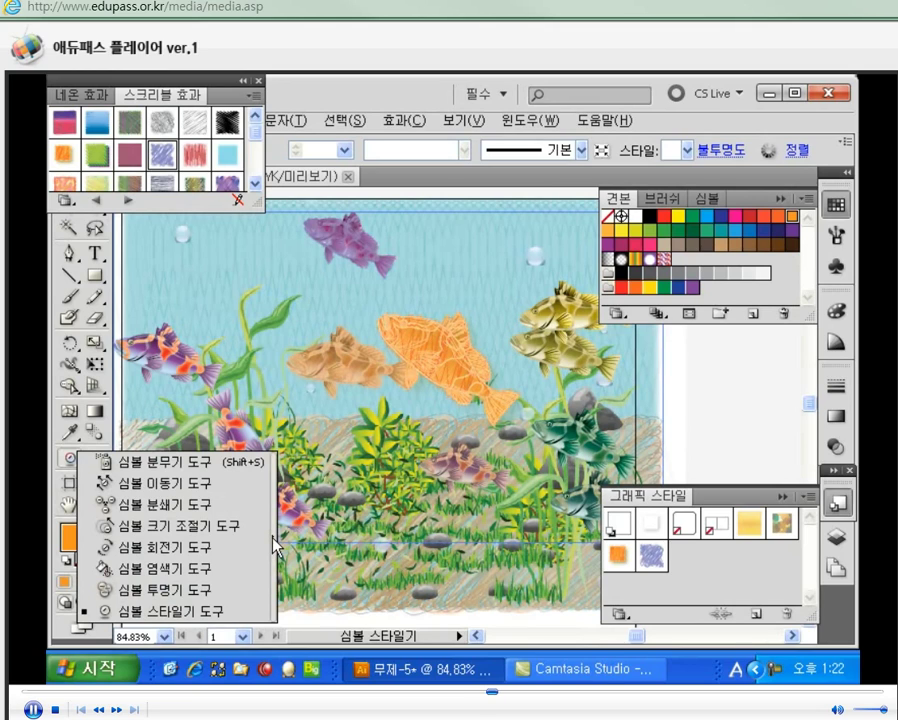
left_click_drag(276, 548, 276, 548)
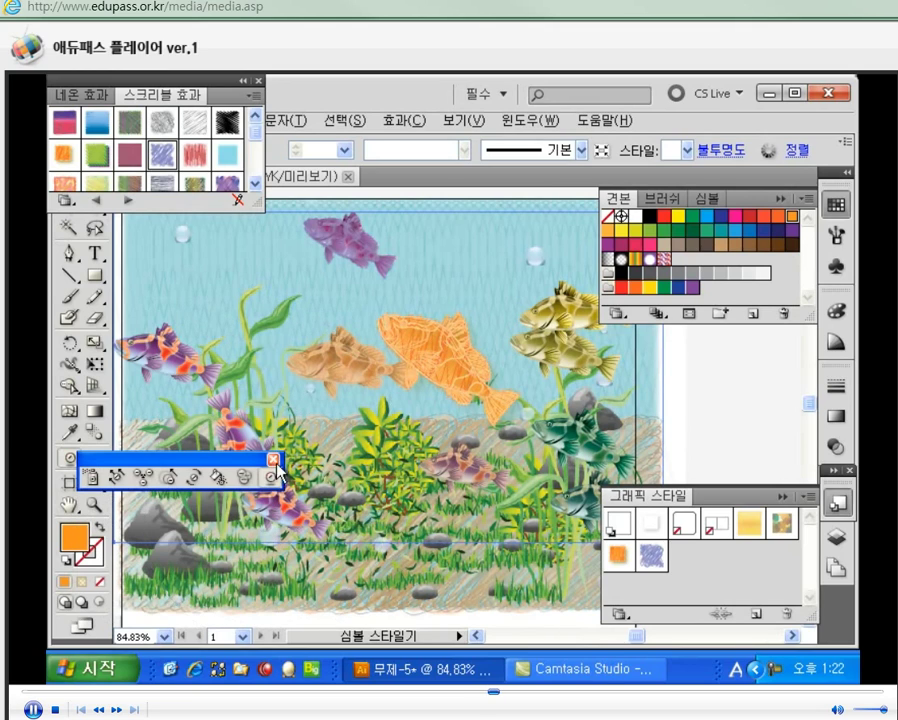
left_click(258, 80)
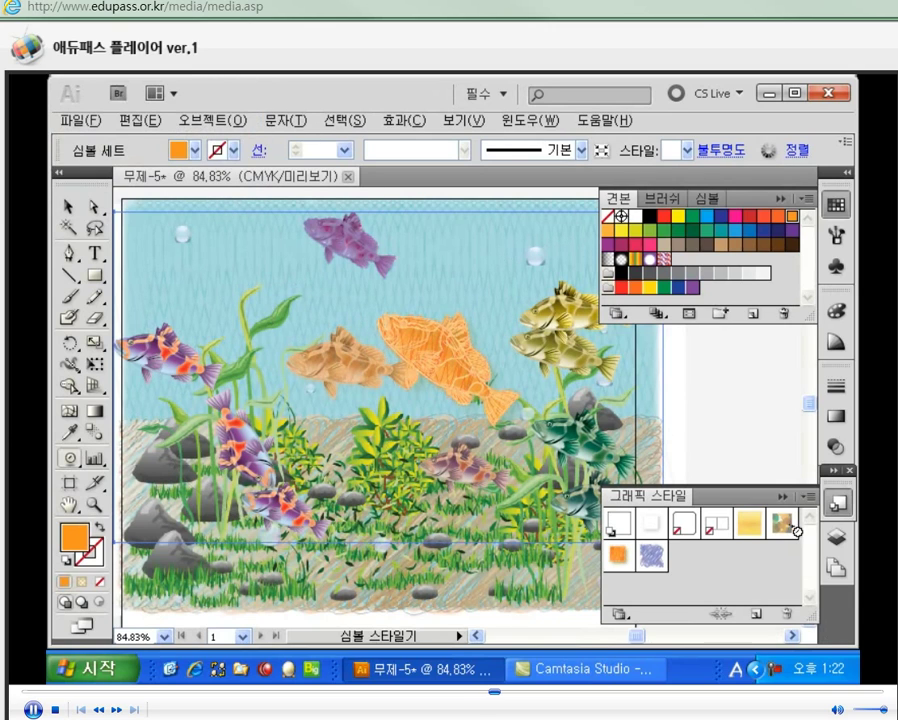
left_click(810, 497)
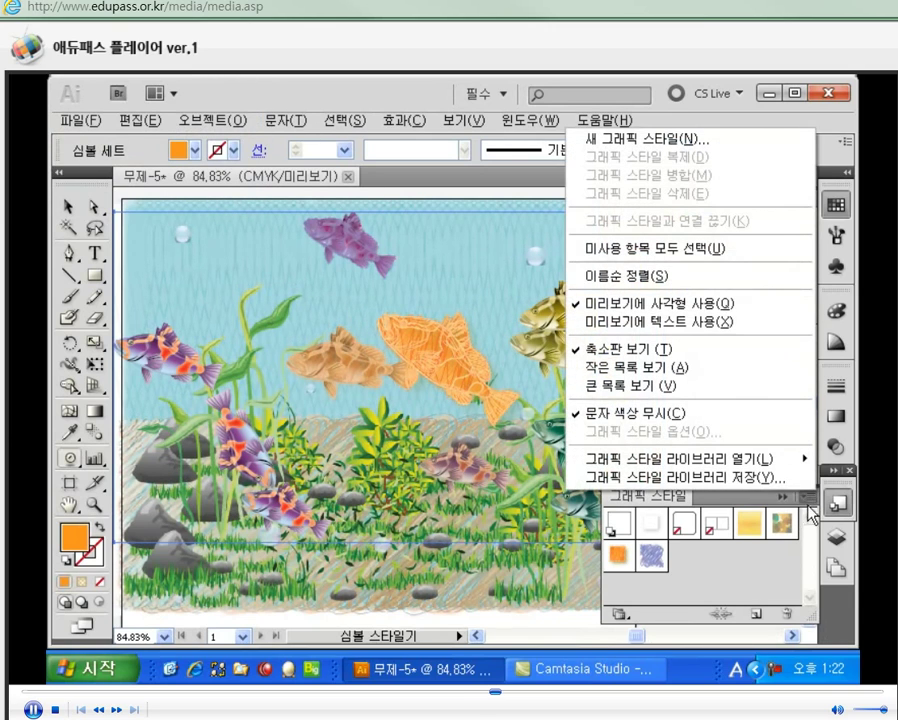
left_click(836, 205)
left_click(783, 497)
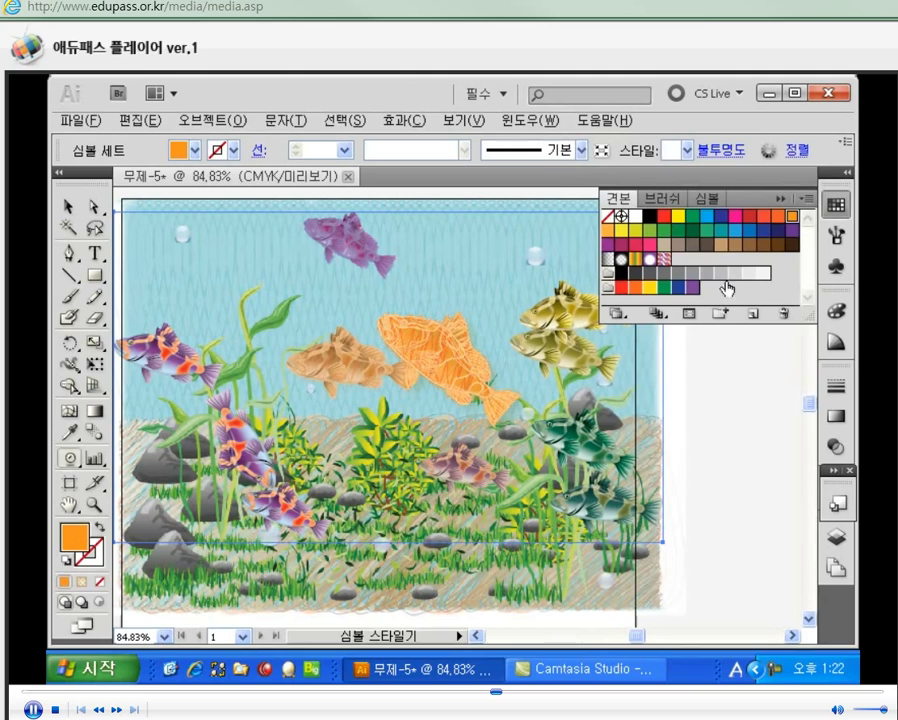
Examine the symbols, the list of available symbol libraries, and the options of the striped fish symbol
left_click(720, 200)
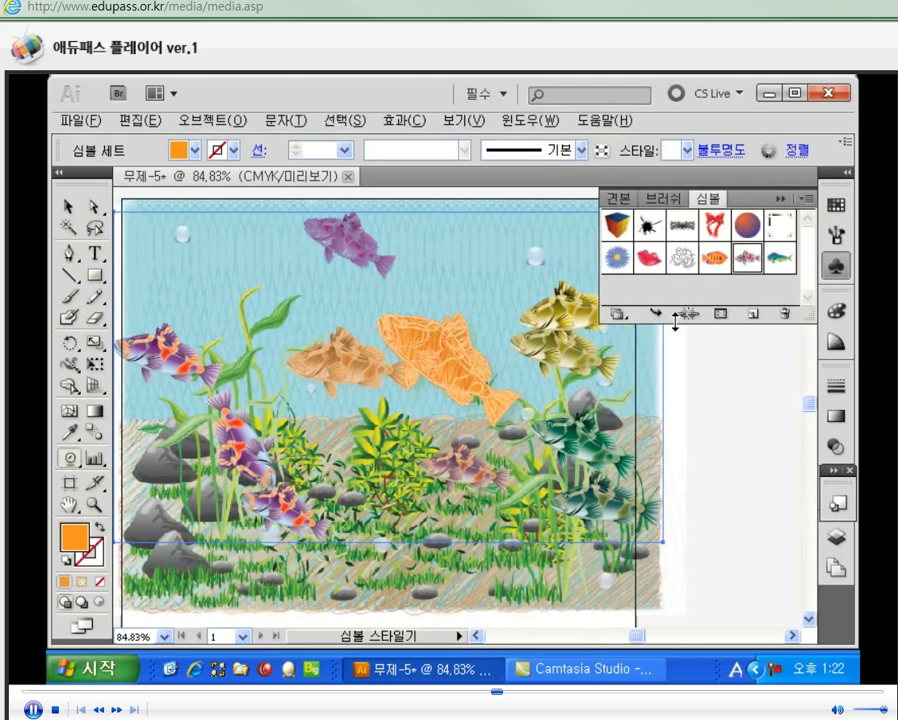
left_click(617, 316)
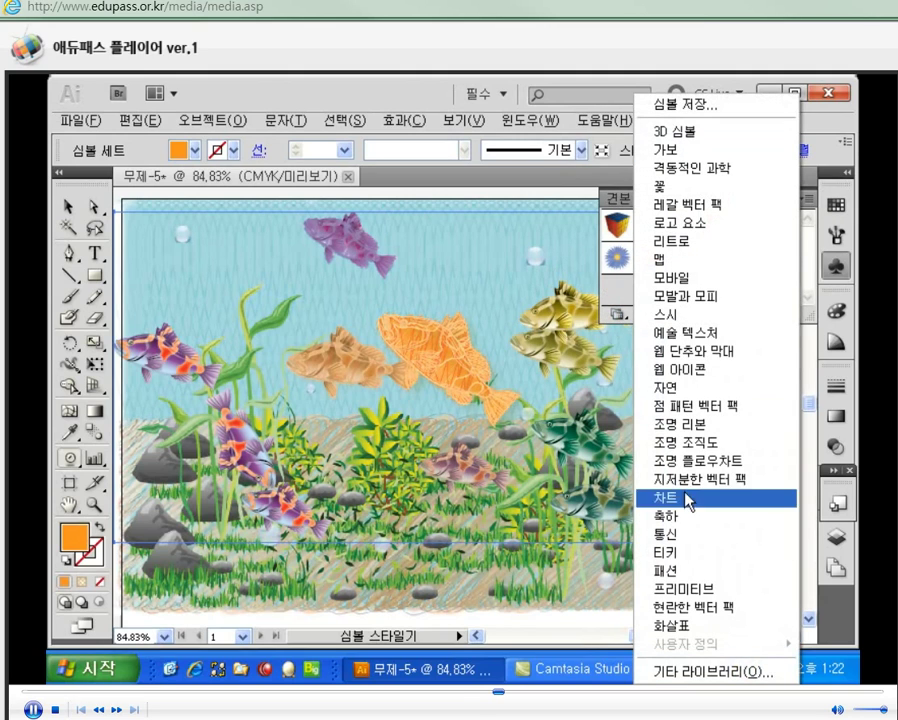
left_click(623, 357)
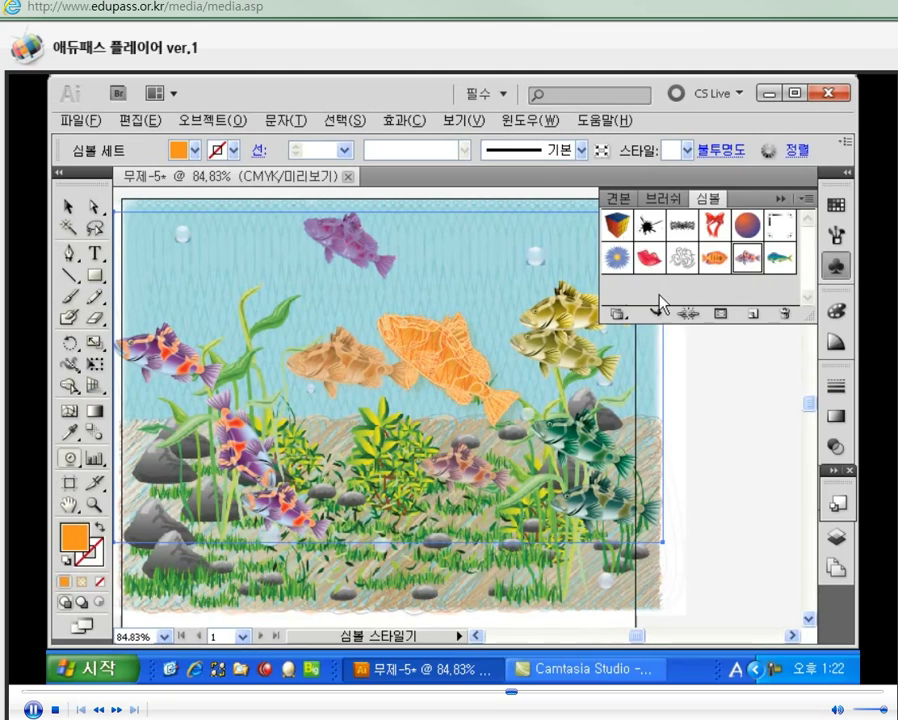
left_click(721, 316)
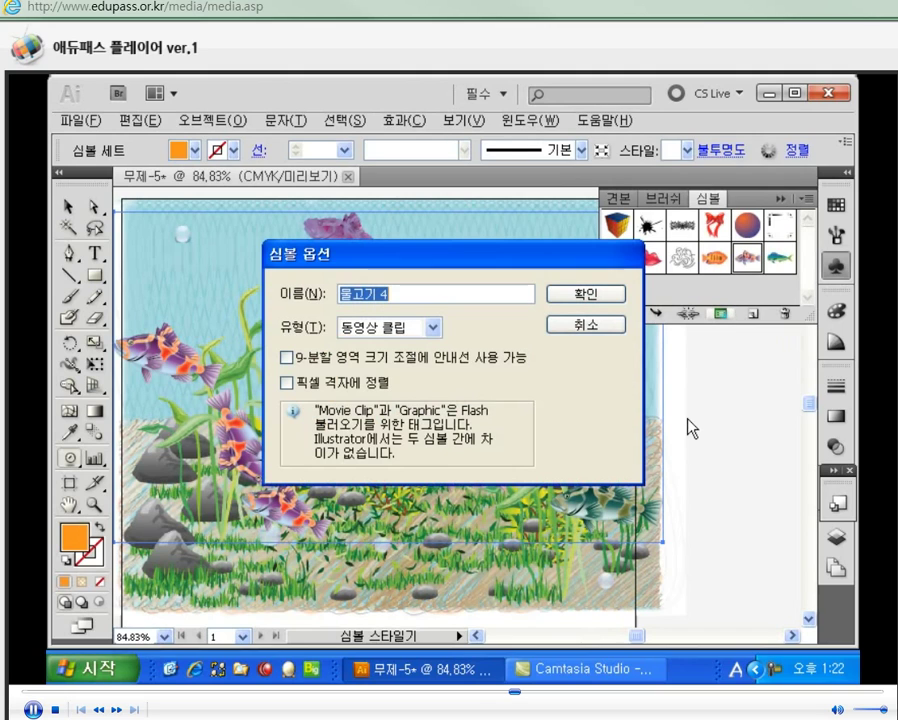
left_click(589, 326)
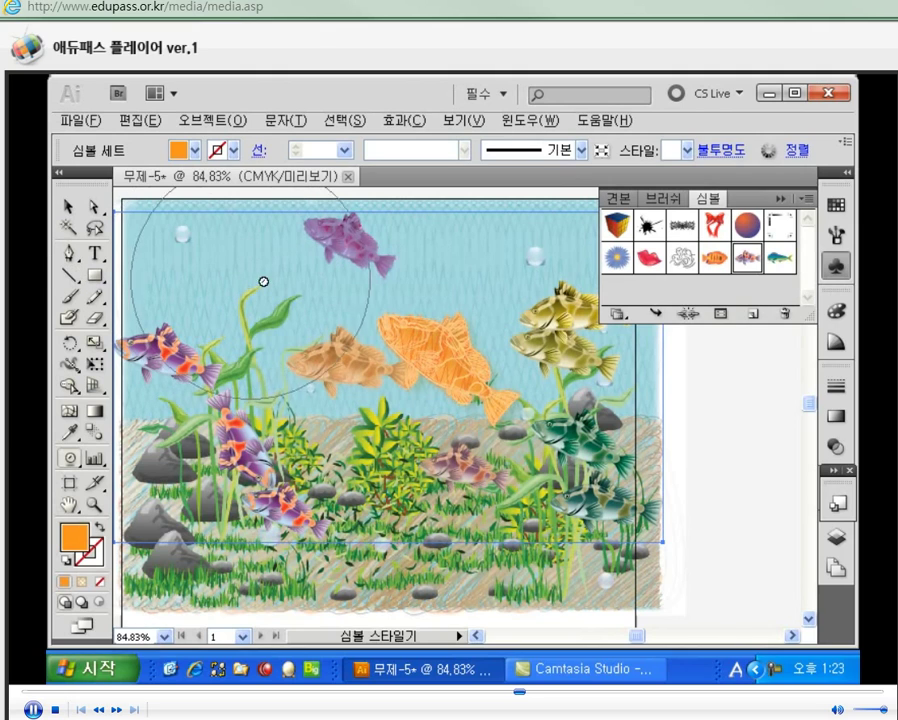
Draw an orange animal head with two round ears from three ellipses in the empty area beside the sea image
left_click_drag(372, 314, 48, 370)
left_click_drag(95, 275, 132, 320)
left_click_drag(404, 313, 506, 406)
left_click_drag(380, 287, 436, 341)
left_click_drag(476, 291, 528, 341)
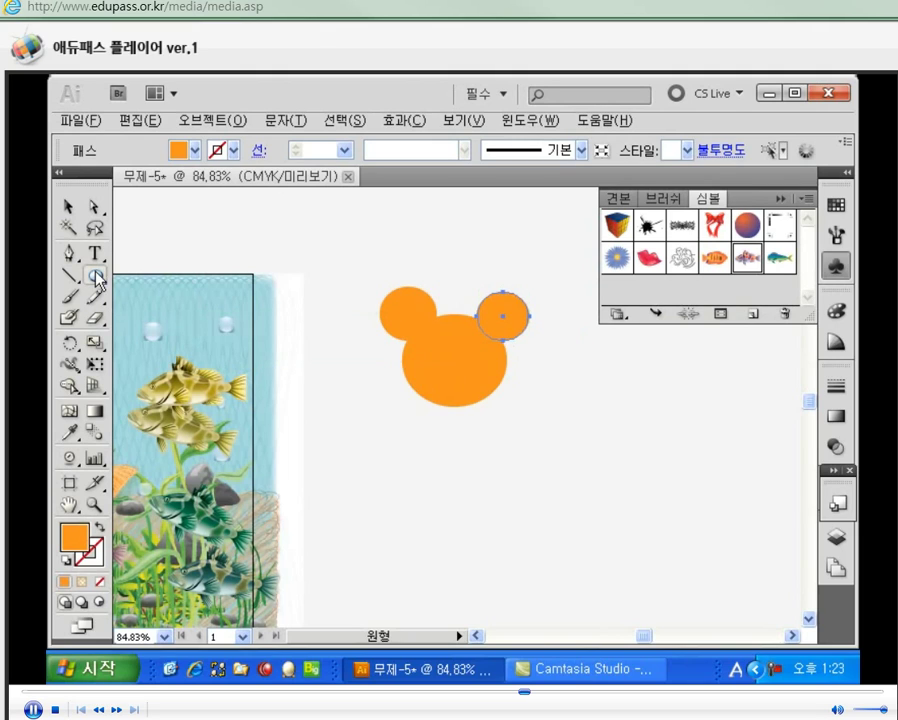
Try a dark brown fill on the head's right ear, and restore the orange by sampling the face
left_click(178, 149)
left_click(238, 197)
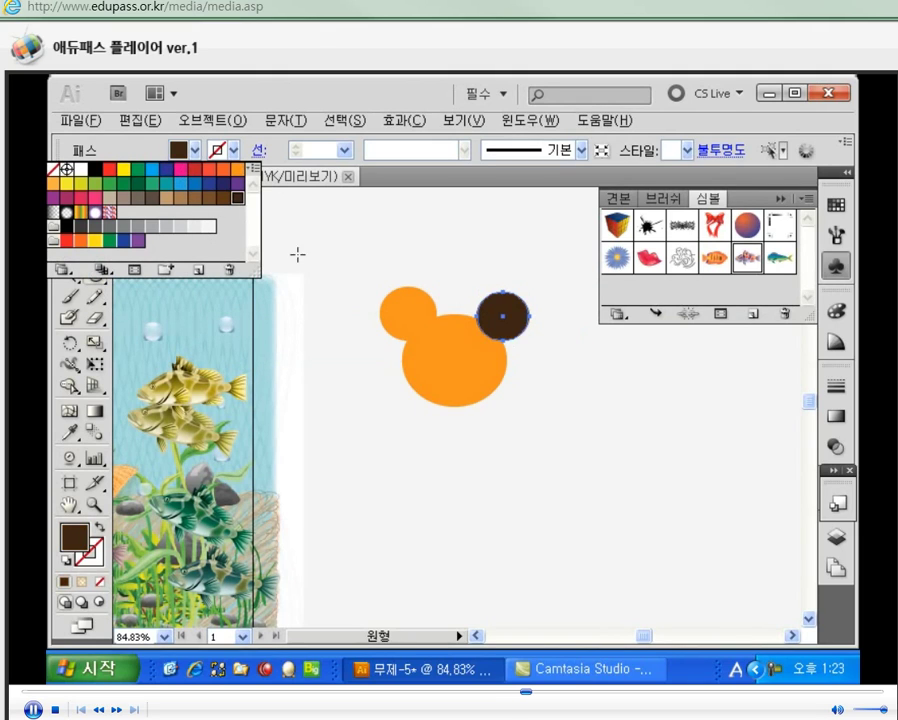
left_click(438, 354)
key("v")
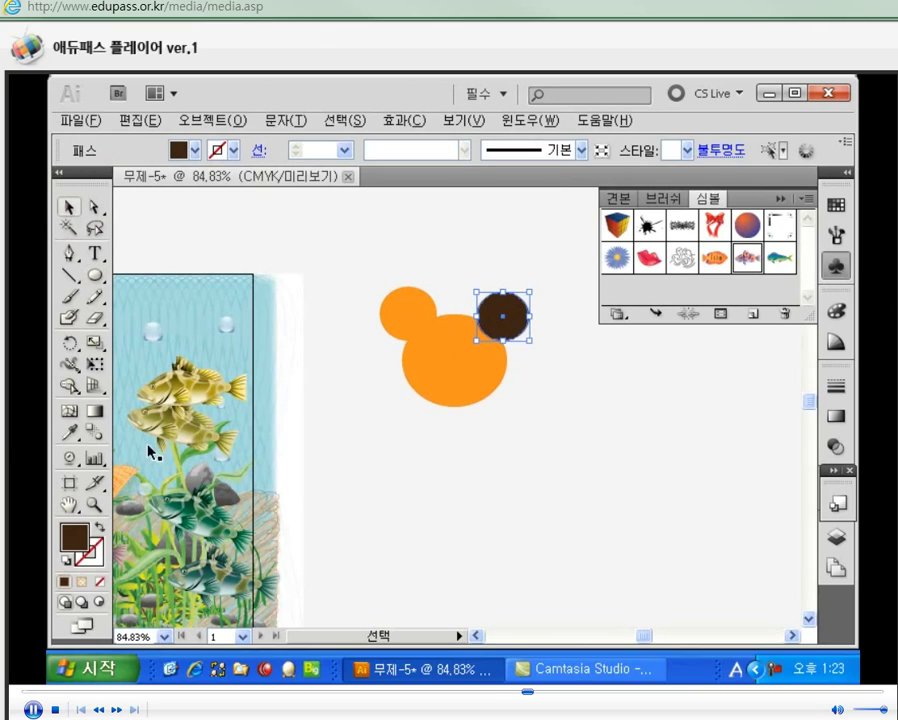
key("i")
left_click(445, 357)
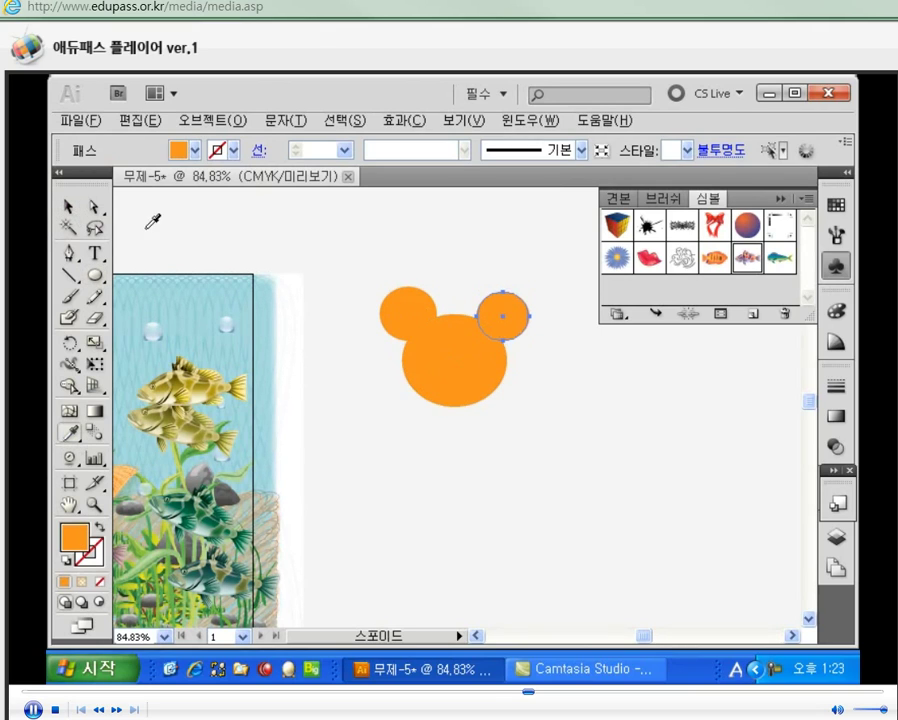
Draw a tiny dark brown ellipse as one eye on the face and copy it across for the other eye
left_click(70, 206)
left_click(194, 220)
key("l")
left_click_drag(431, 347, 434, 354)
left_click(233, 149)
left_click(237, 197)
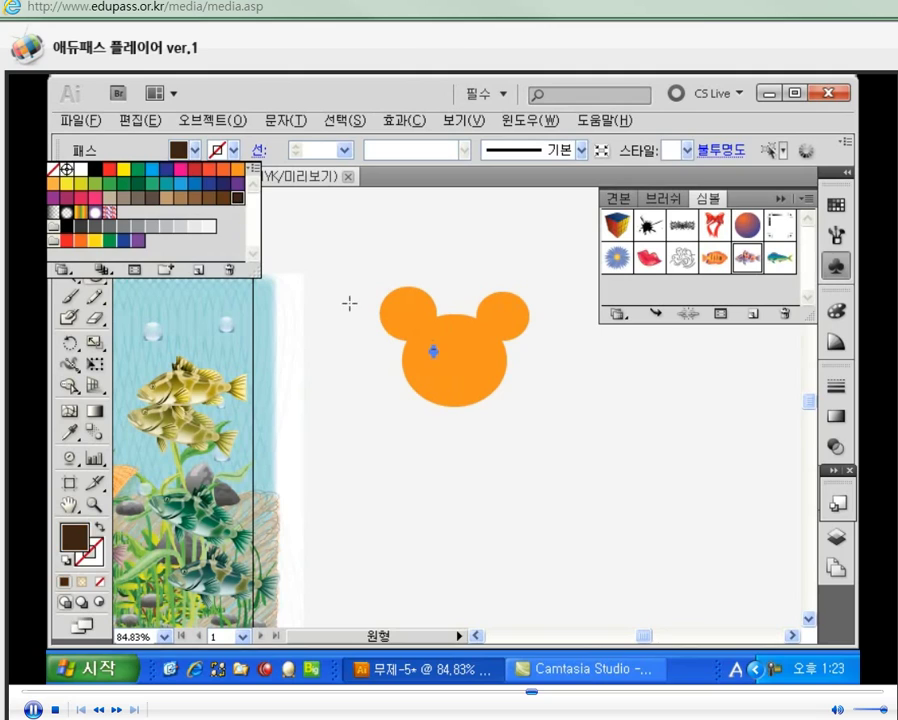
left_click(70, 206)
left_click_drag(435, 357, 477, 355)
left_click(531, 443)
Save the complete animal head drawing as a new movie clip (동영상 클립) symbol named aa
left_click_drag(532, 284, 396, 404)
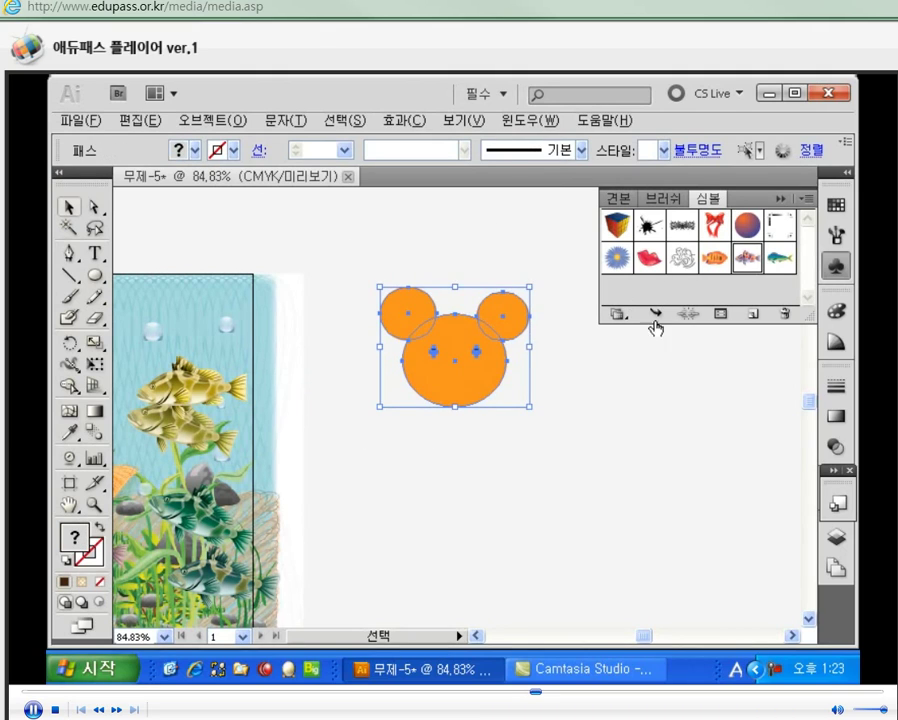
left_click(752, 313)
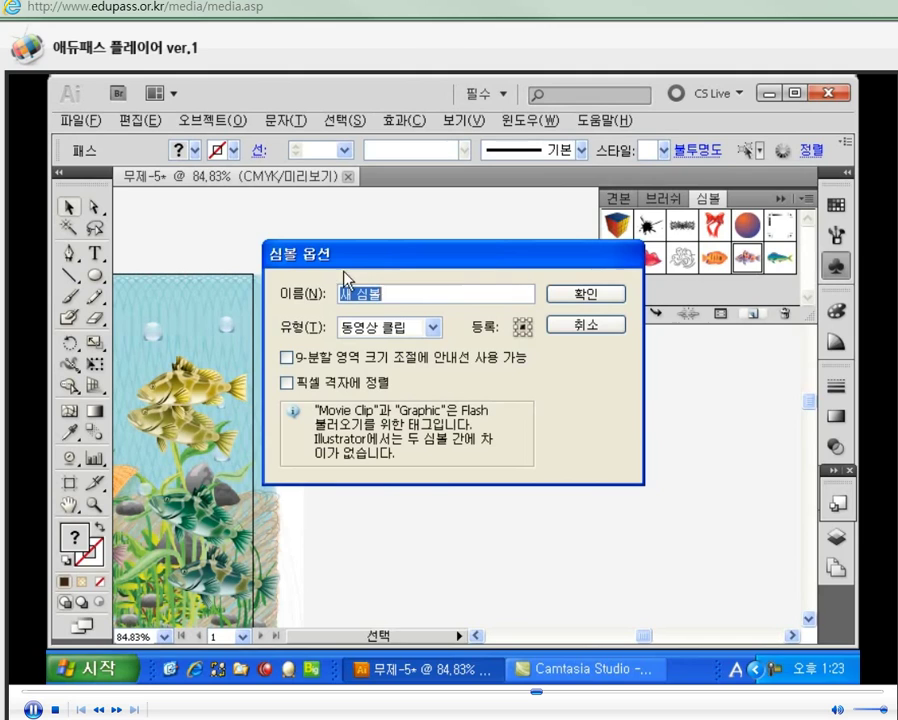
type("aa")
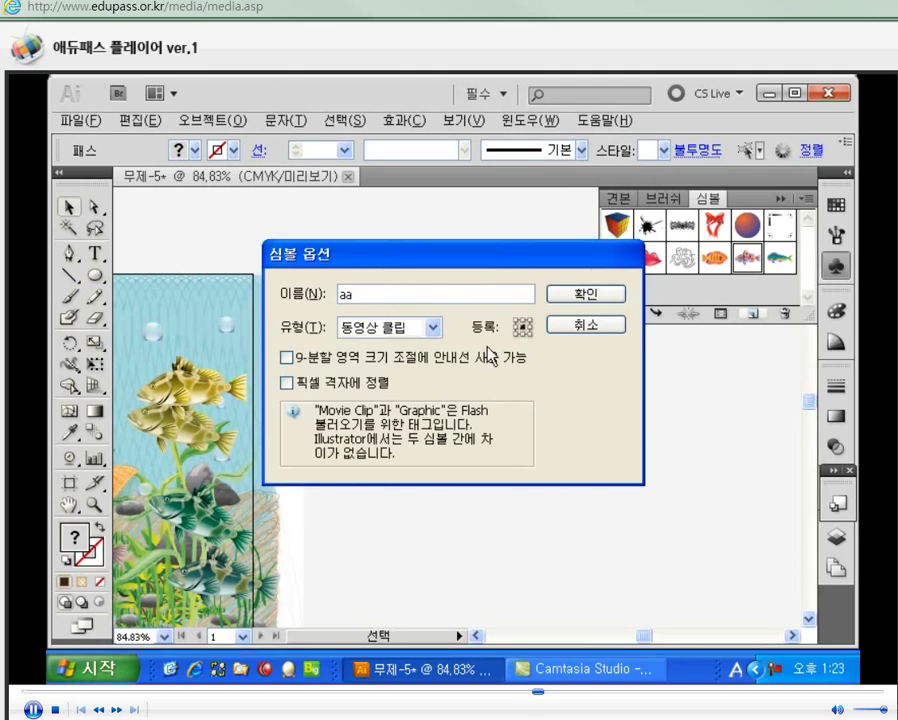
key("Return")
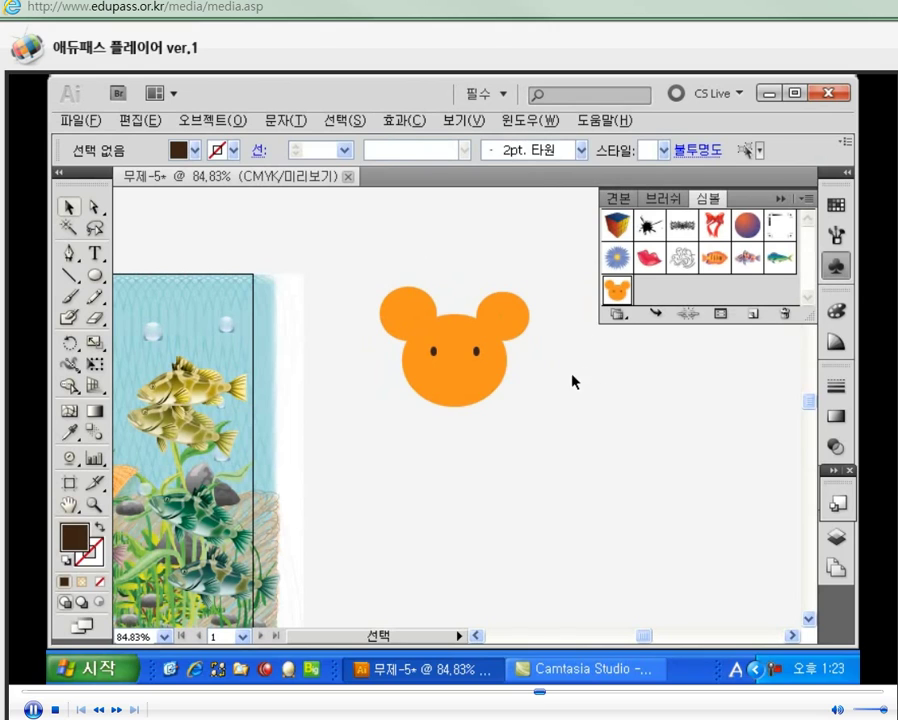
left_click(520, 318)
Select the fish symbol set and replace its symbol with the red lips using Replace Symbol (심볼 바꾸기)
left_click_drag(248, 398, 500, 389)
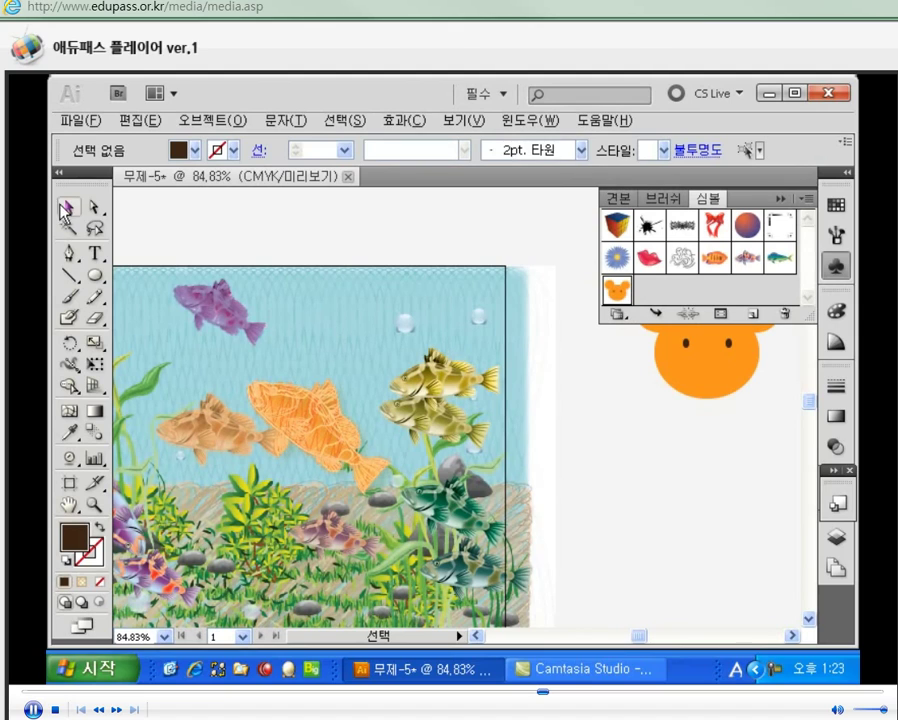
left_click(467, 381)
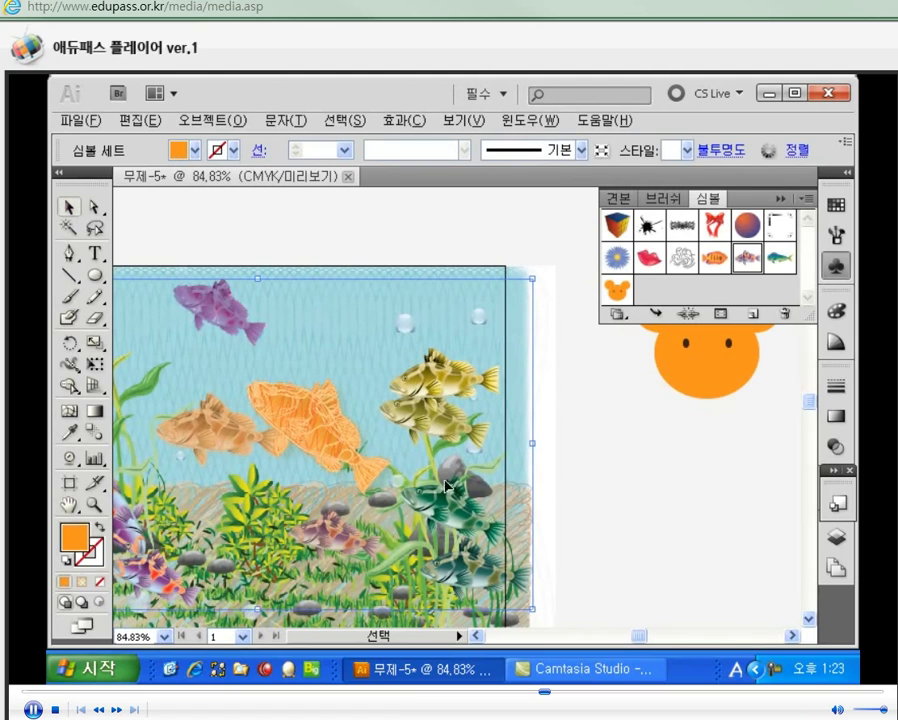
left_click_drag(373, 418, 470, 366)
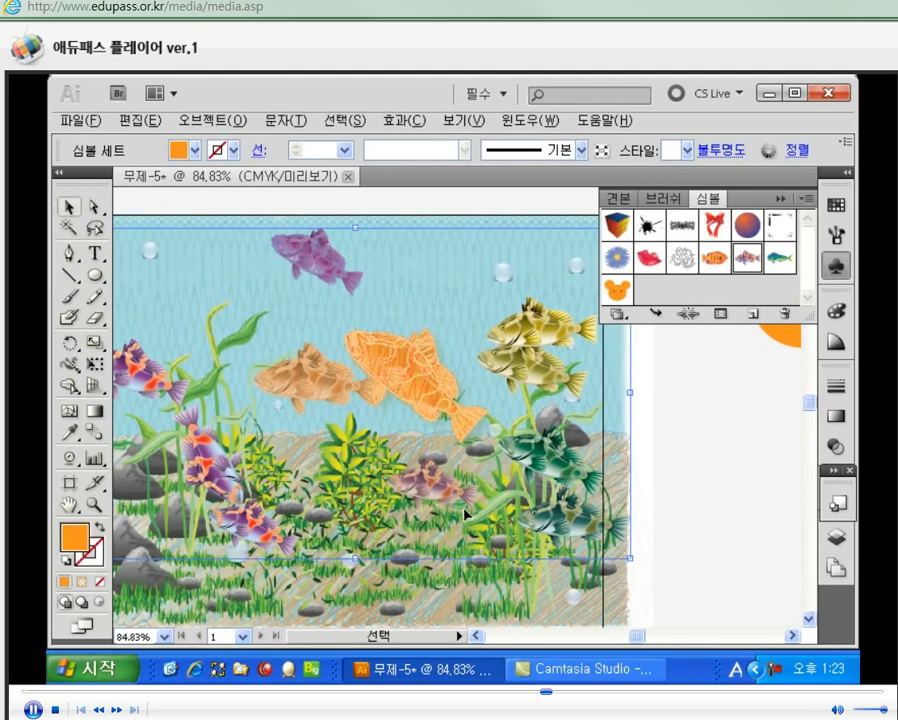
left_click(802, 203)
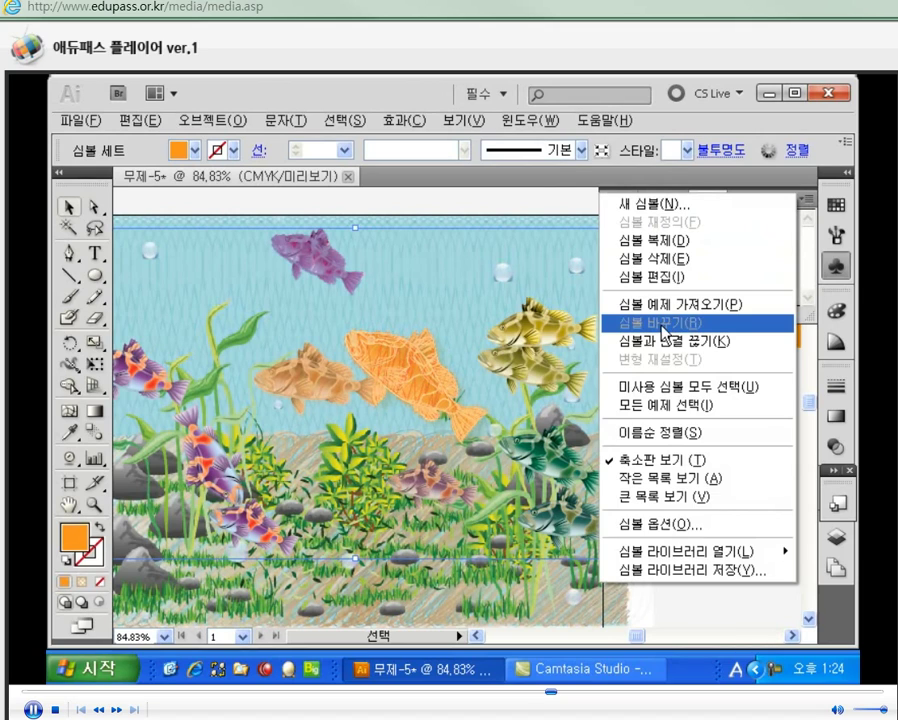
left_click(734, 608)
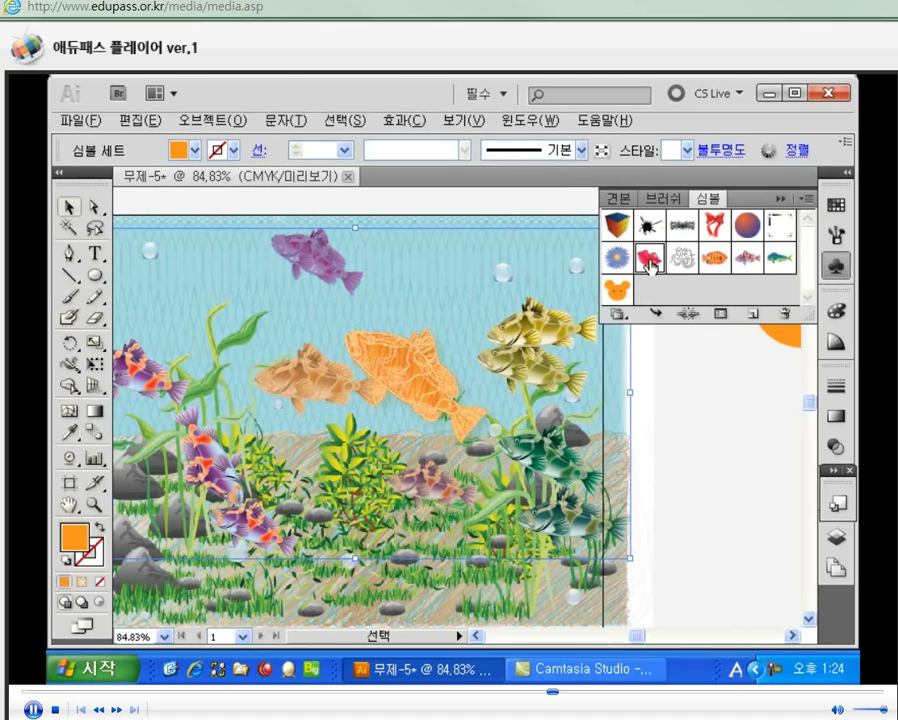
left_click(806, 198)
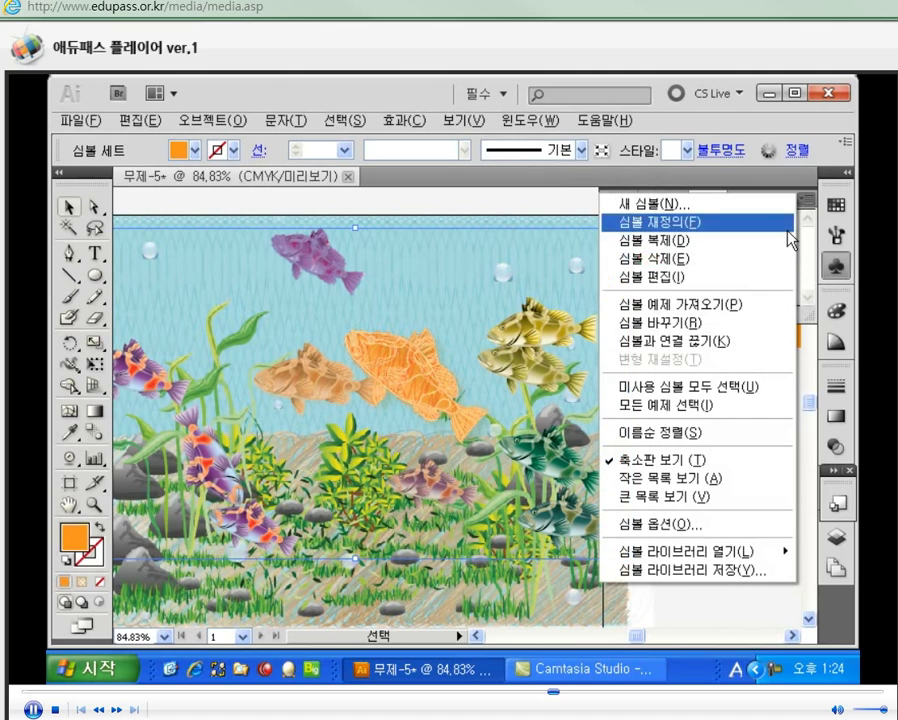
left_click(745, 323)
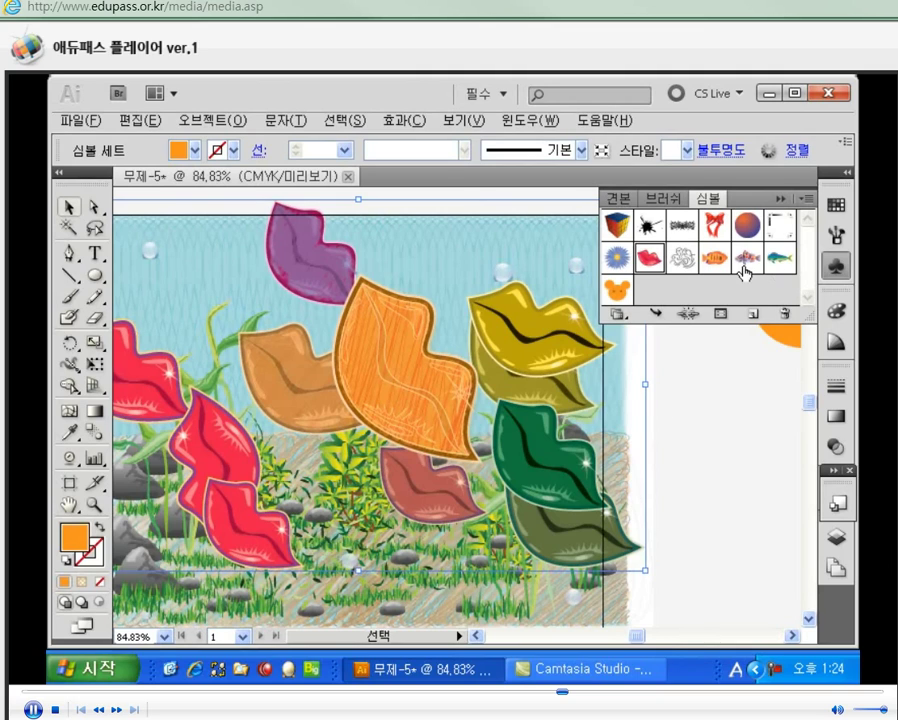
Replace the lips in the symbol set with the blue-green fish symbol and deselect the set
left_click(784, 268)
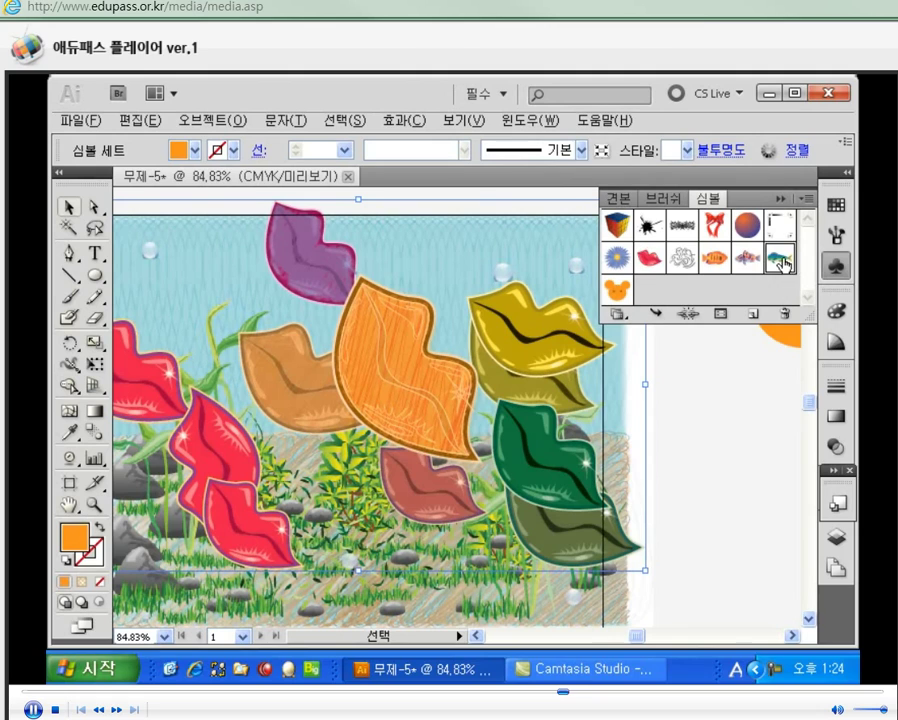
left_click(806, 199)
left_click(722, 328)
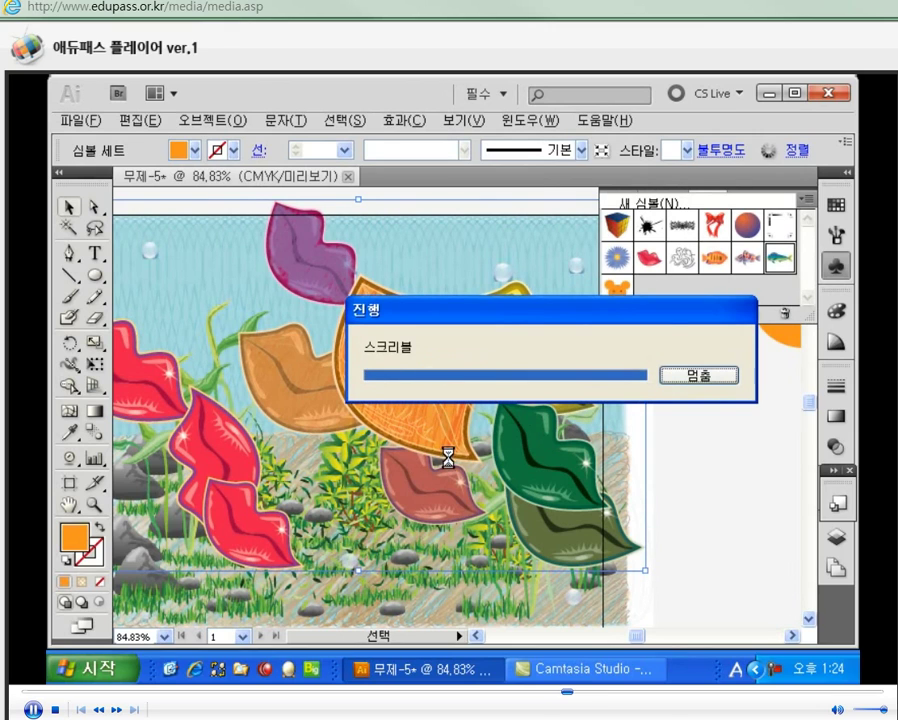
left_click(712, 478)
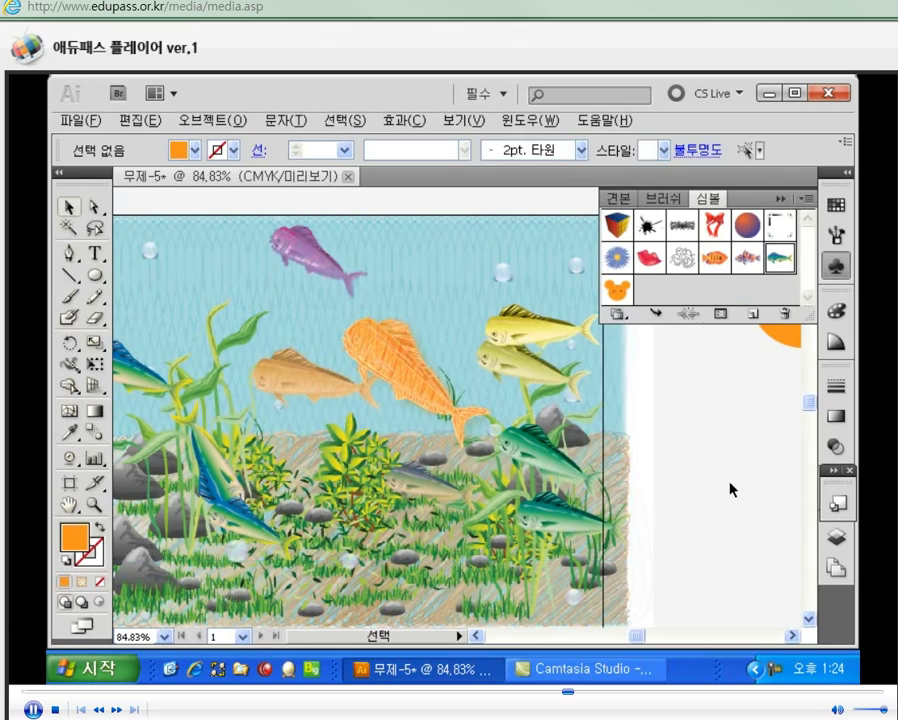
Delete the original animal head drawing from the area beside the sea image
left_click_drag(363, 493, 493, 485)
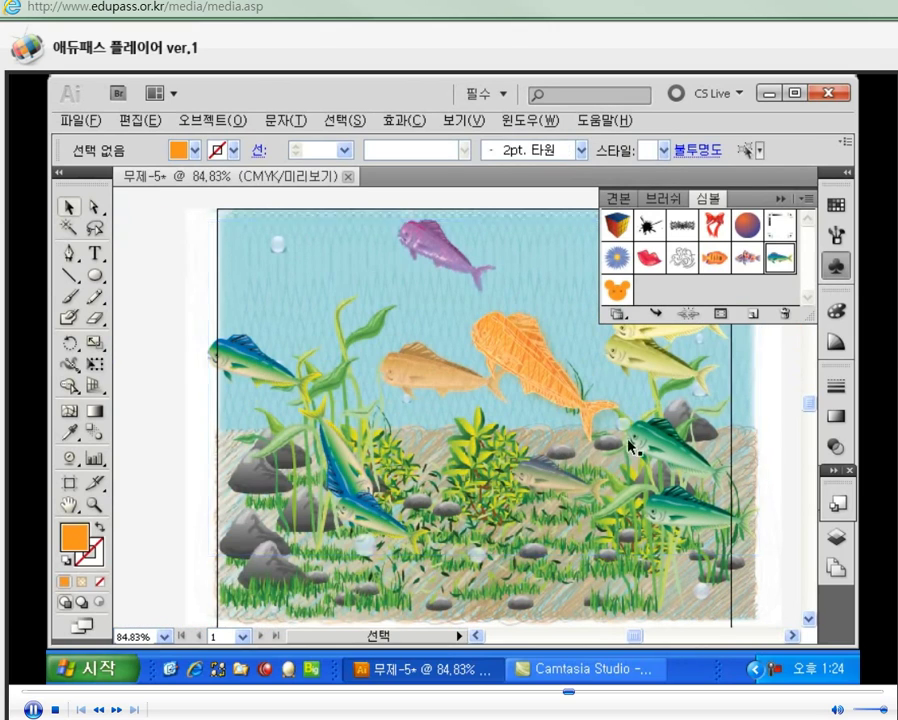
left_click_drag(687, 452, 602, 425)
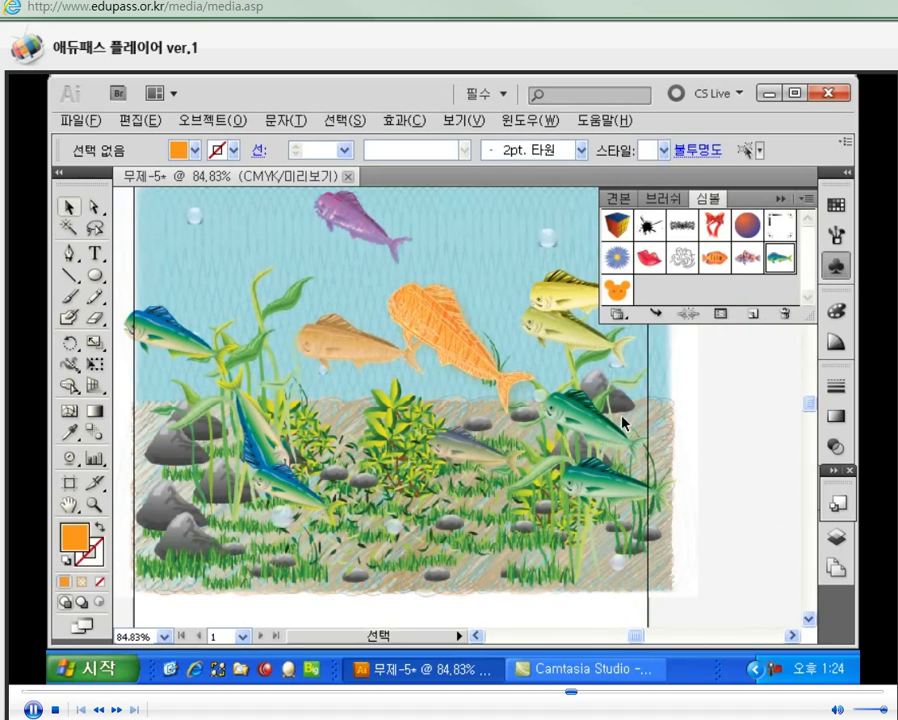
left_click_drag(623, 421, 153, 367)
left_click_drag(394, 366, 224, 354)
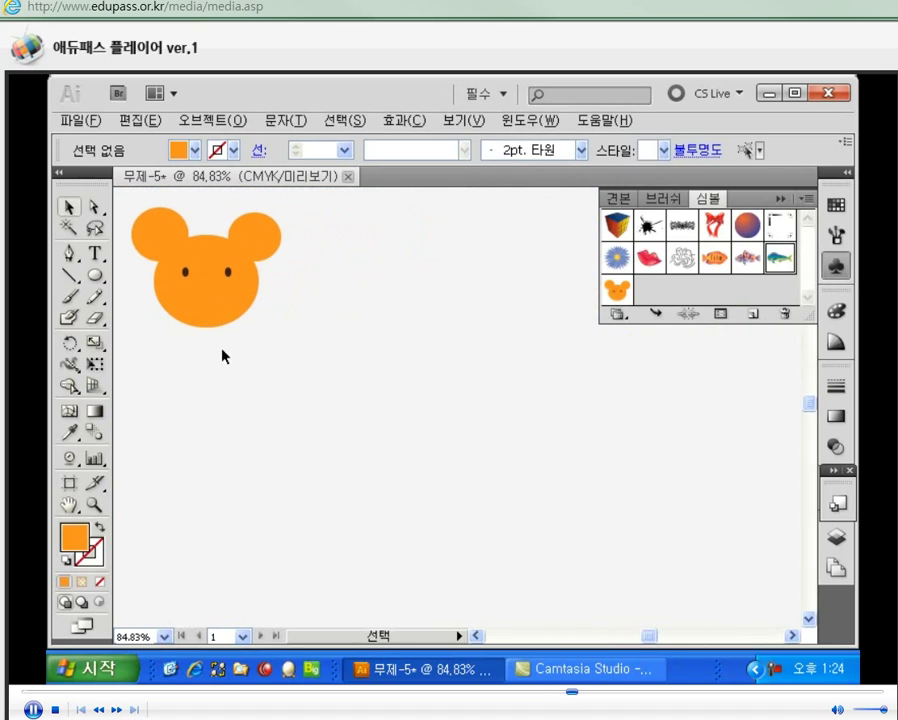
left_click_drag(334, 383, 187, 228)
key("Delete")
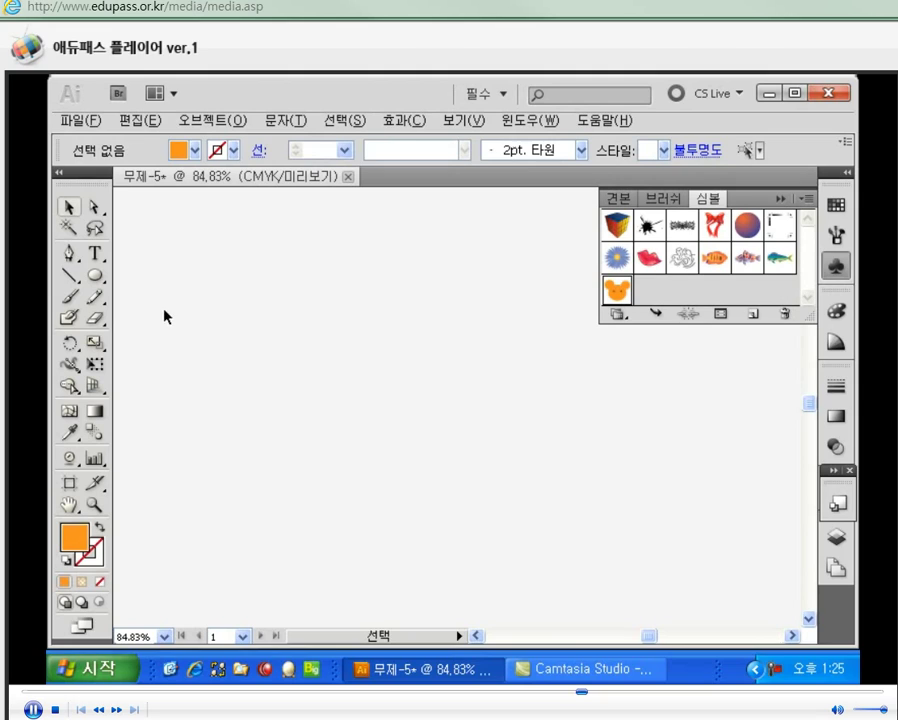
Add the text 일식요리책 in the empty area
key("t")
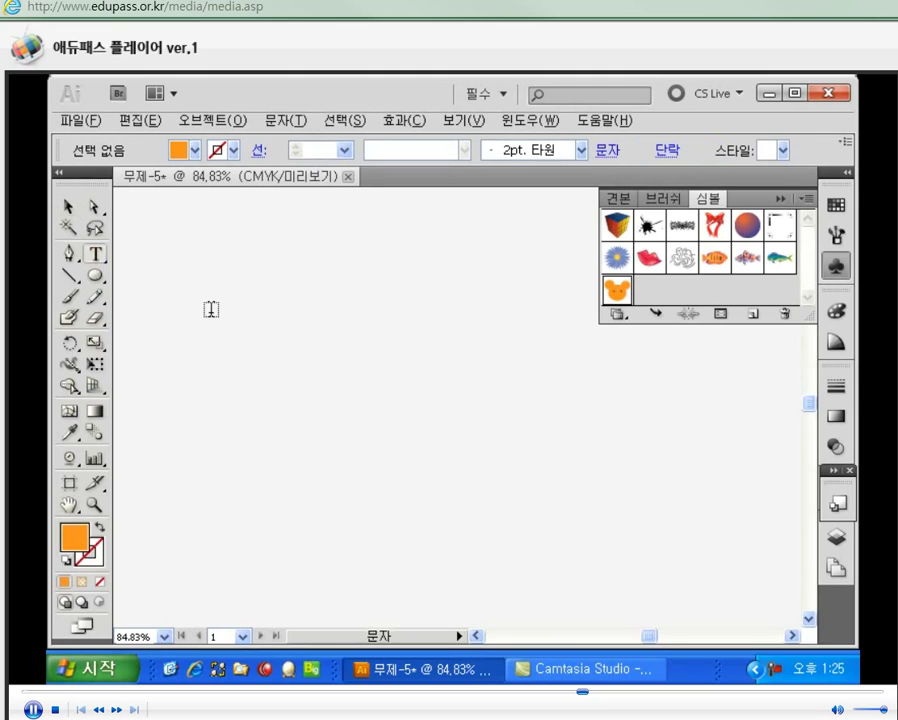
left_click(212, 310)
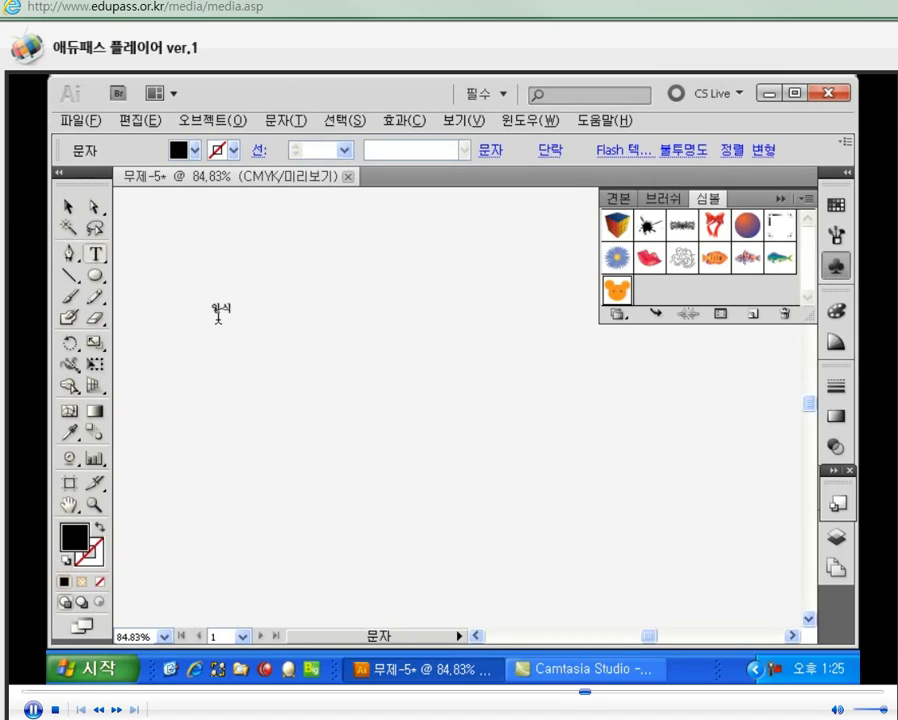
type("한식요리책")
key("Escape")
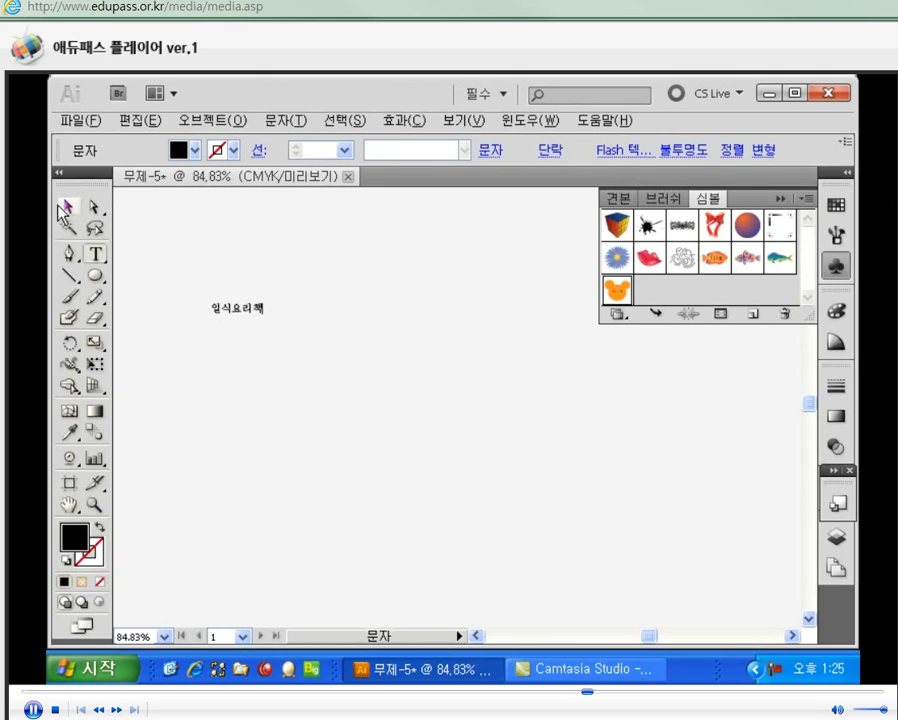
Enlarge the 일식요리책 text and convert it to outlines (윤곽선 만들기)
left_click_drag(251, 308, 343, 318)
left_click(334, 344)
left_click(305, 314)
left_click(284, 120)
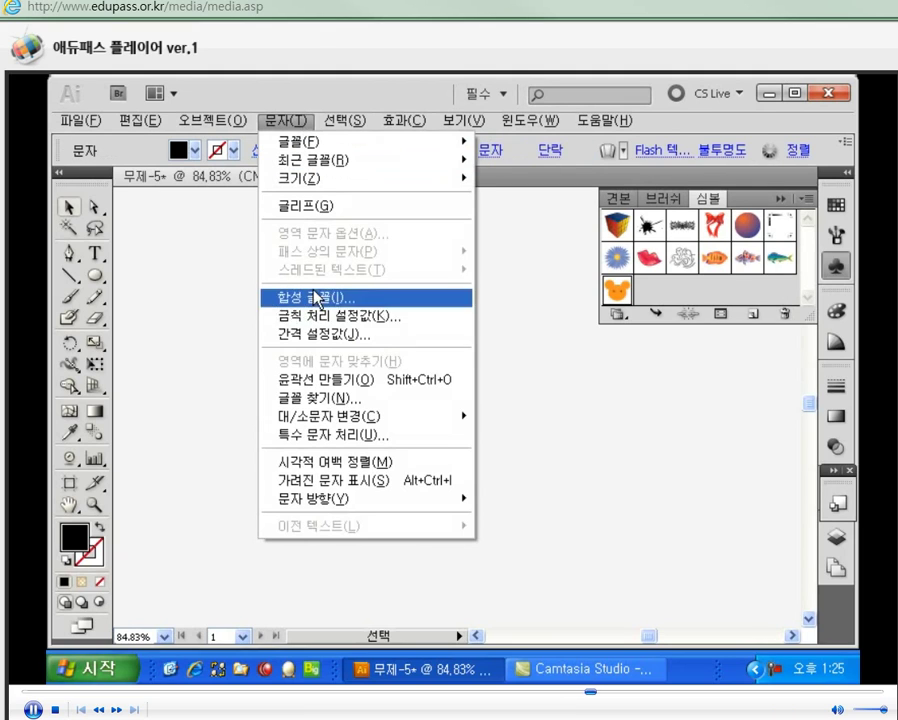
left_click(332, 380)
left_click(434, 333)
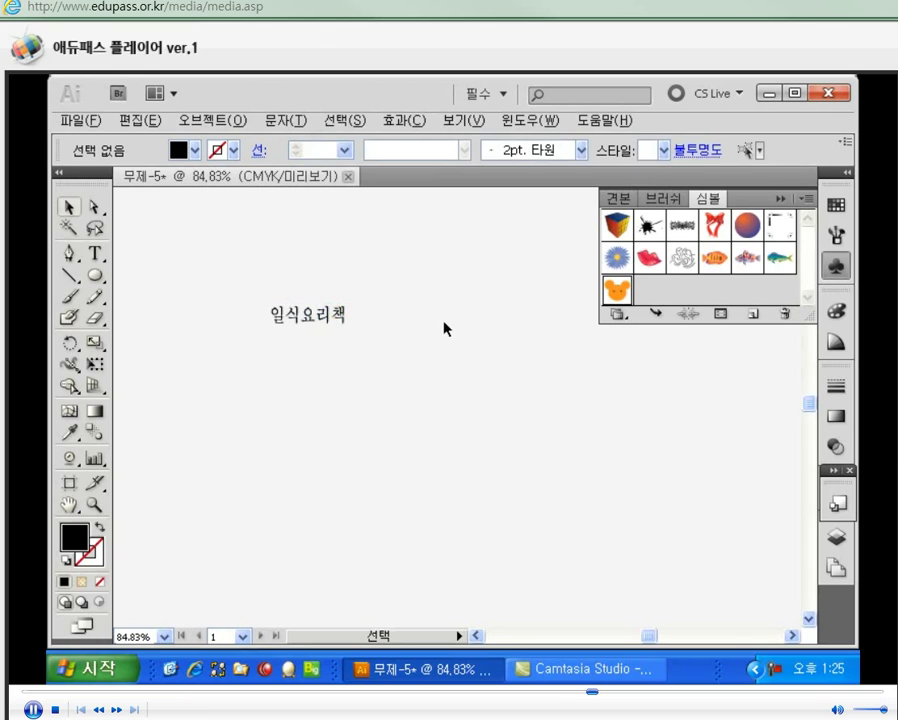
Add the fish-roll sushi symbol from the 스시 symbol library to the document's symbols and close the library
left_click(618, 314)
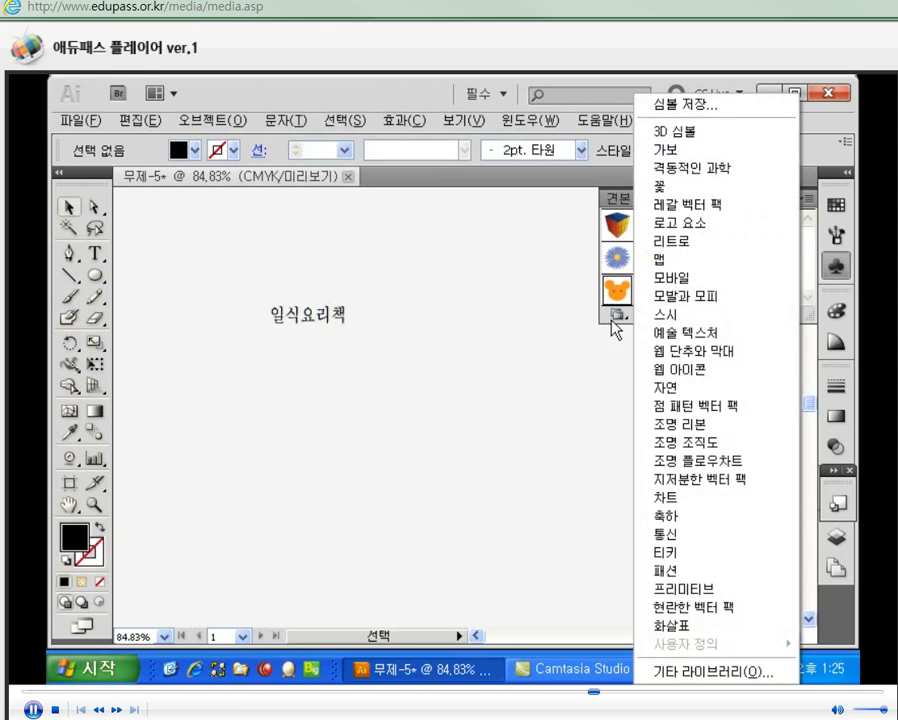
left_click(660, 314)
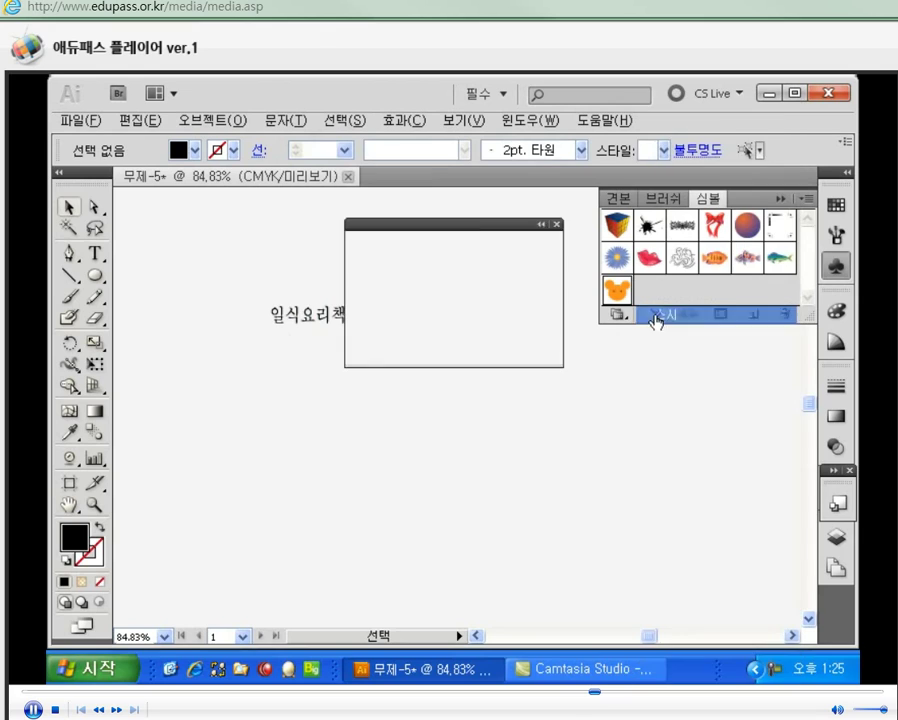
left_click_drag(480, 226, 523, 201)
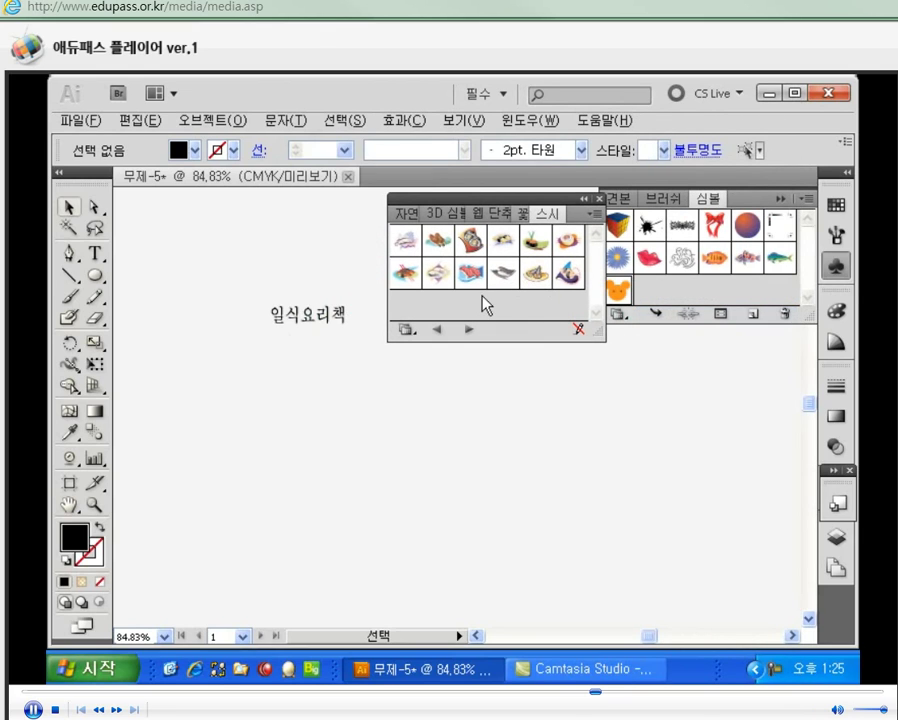
left_click(400, 282)
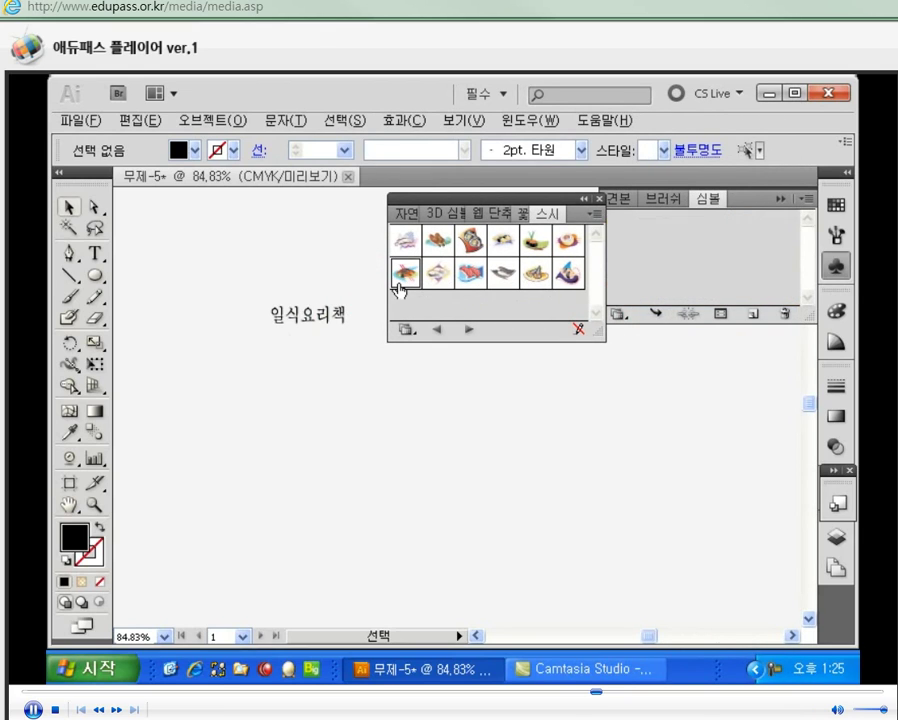
left_click(599, 199)
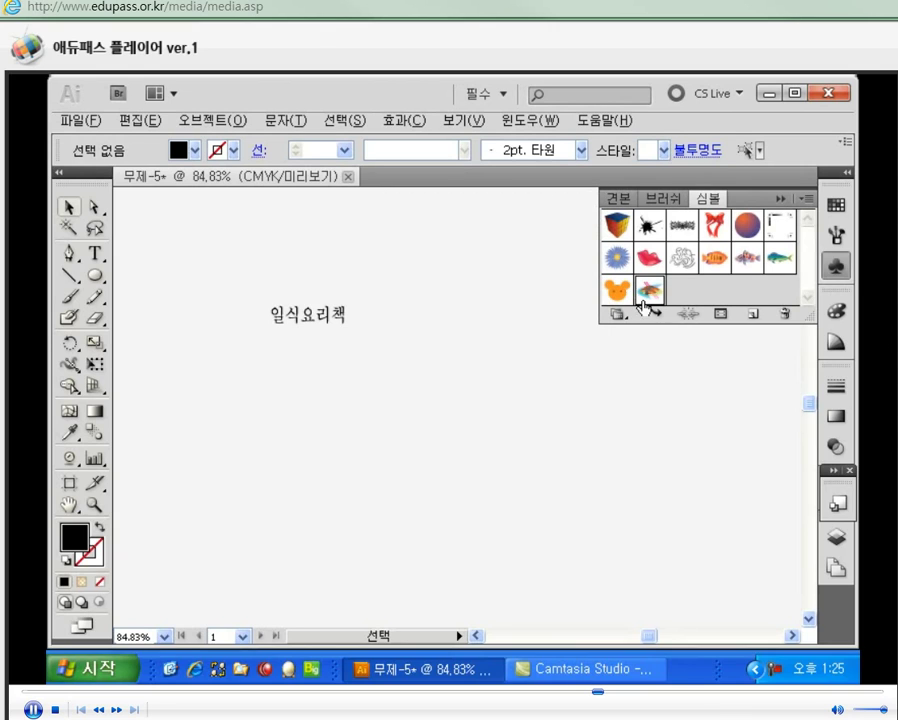
Place the sushi symbol on the artboard, scale it down and center it under the 일식요리책 text
left_click_drag(413, 397, 324, 409)
left_click_drag(392, 449, 356, 421)
left_click_drag(300, 385, 322, 385)
left_click(400, 360)
left_click(383, 377)
Draw a rounded rectangle about 6.9 × 5.8 cm around the title and sushi, and arrange it behind them
left_click_drag(95, 276, 130, 296)
left_click_drag(219, 292, 387, 432)
left_click(304, 362)
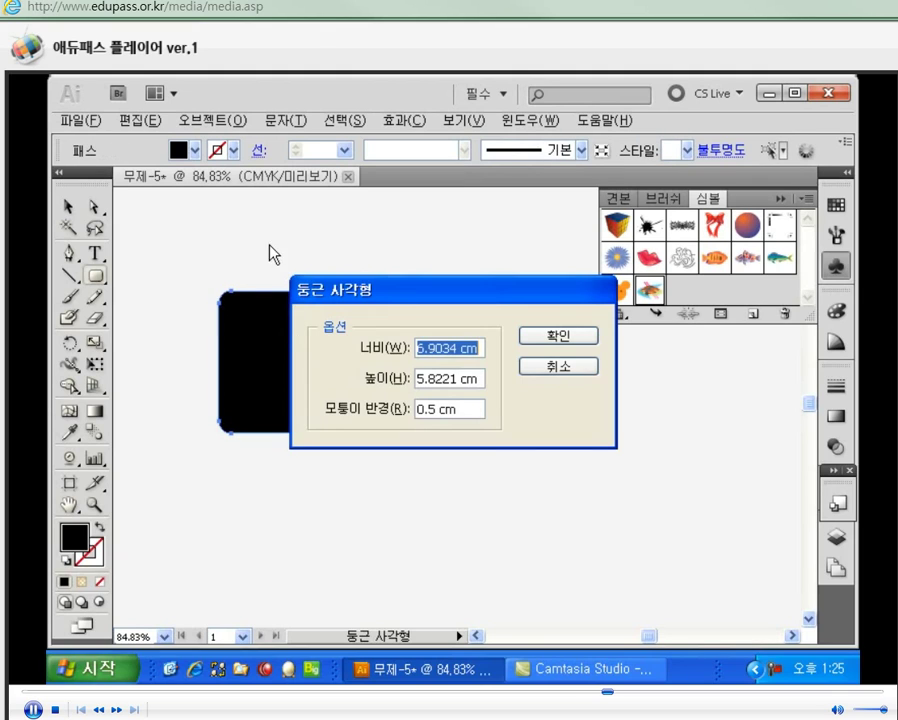
left_click(533, 370)
right_click(358, 400)
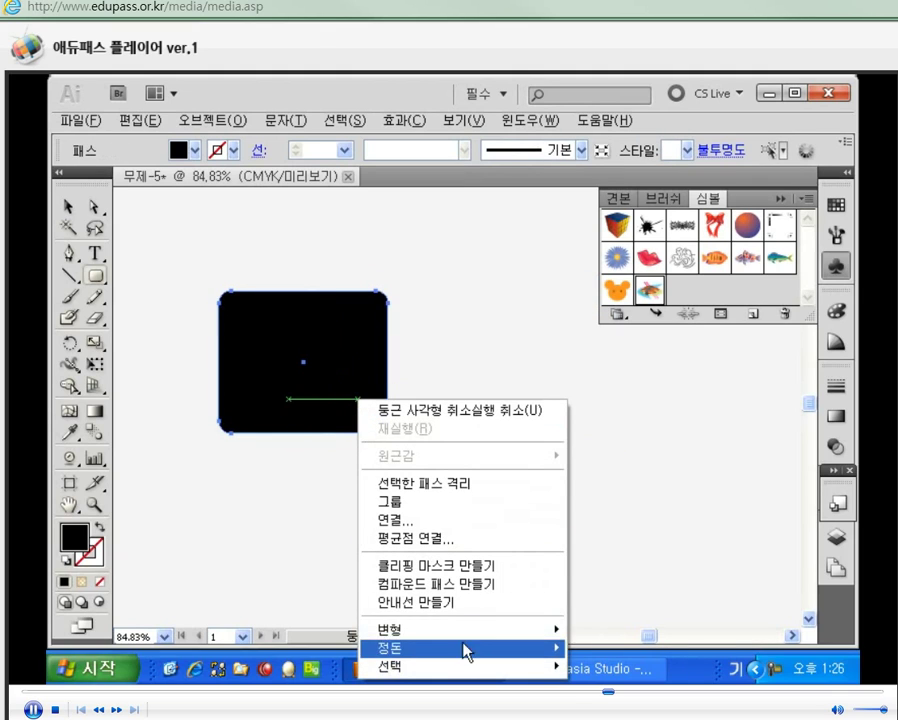
mouse_move(468, 651)
left_click(636, 620)
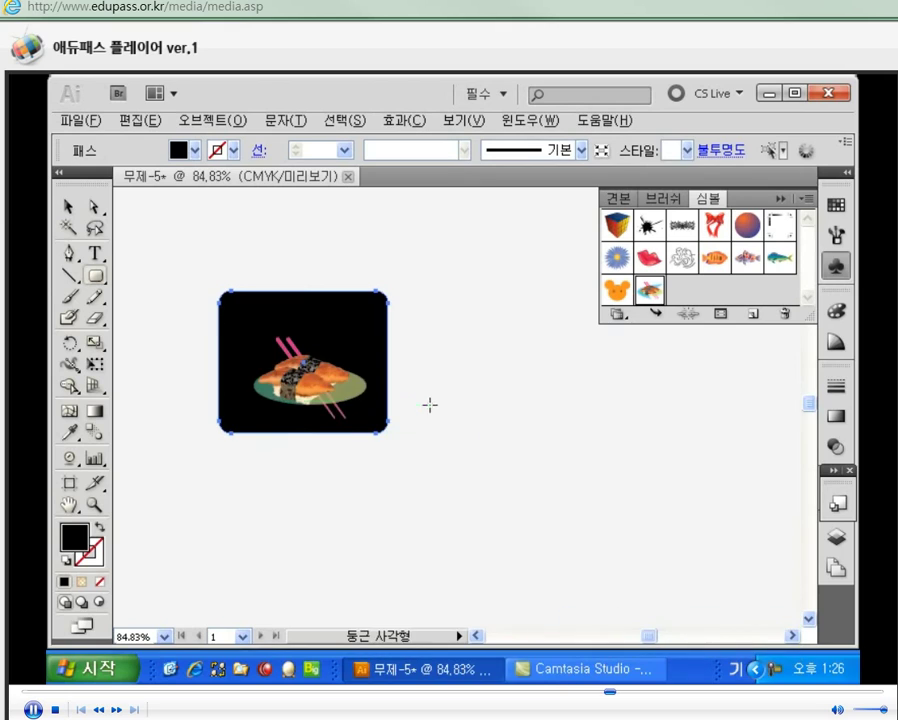
Fill the rounded rectangle behind the sushi with the light beige swatch
key("v")
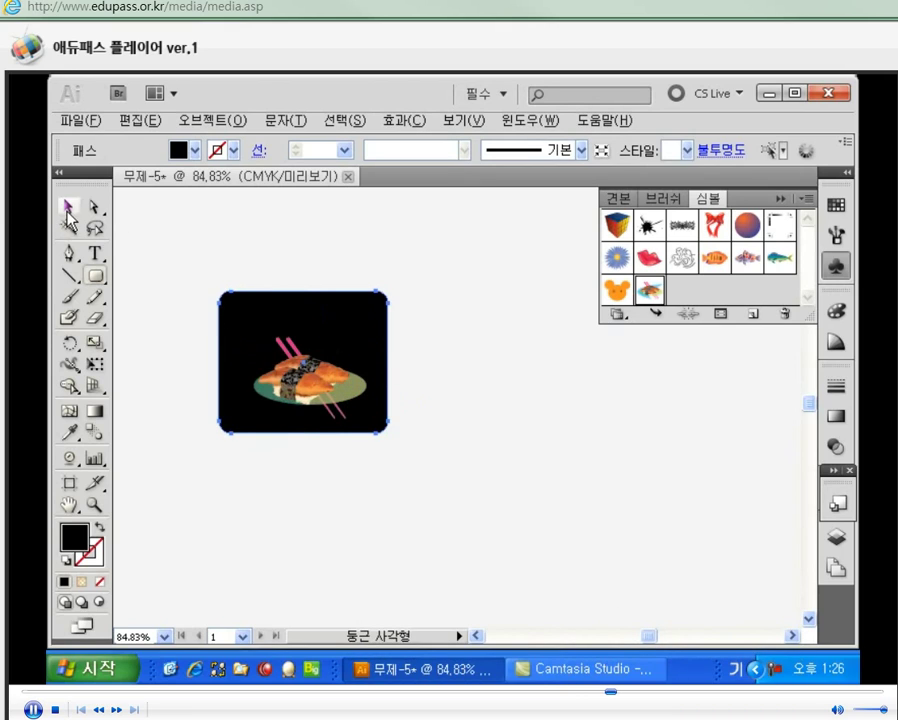
key("Hangul")
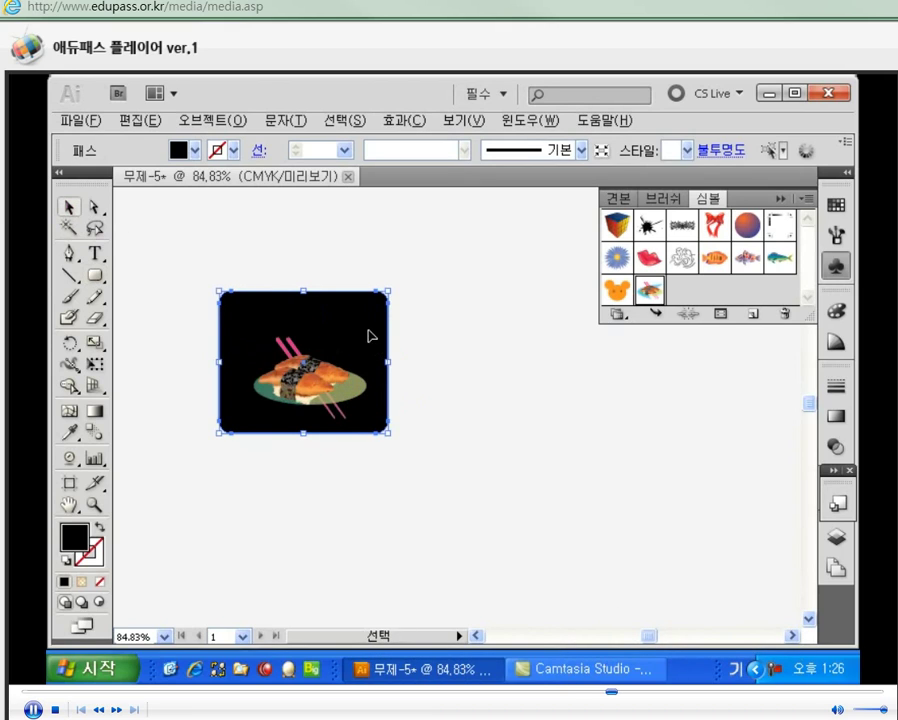
left_click(188, 151)
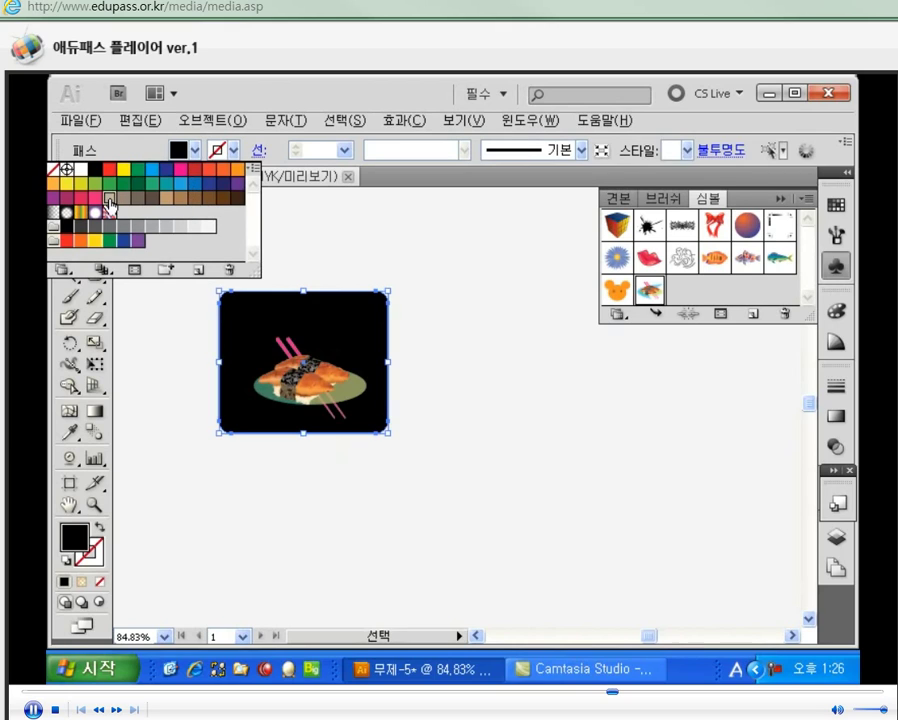
left_click(109, 201)
Narrow the beige rounded rectangle from both sides so it fits closely around the sushi, and deselect it
left_click(390, 363)
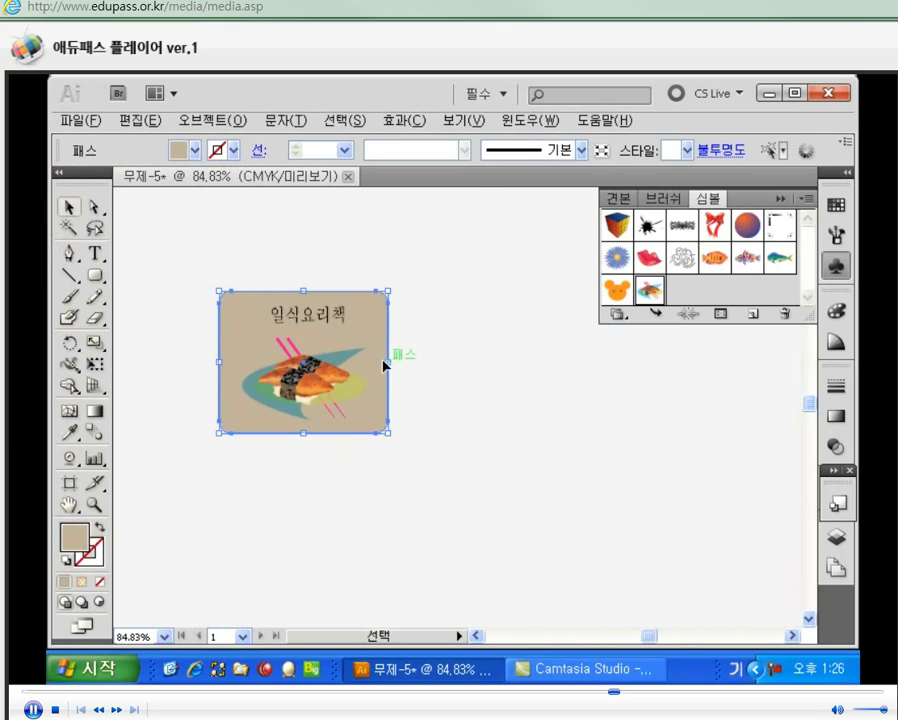
left_click_drag(388, 363, 372, 362)
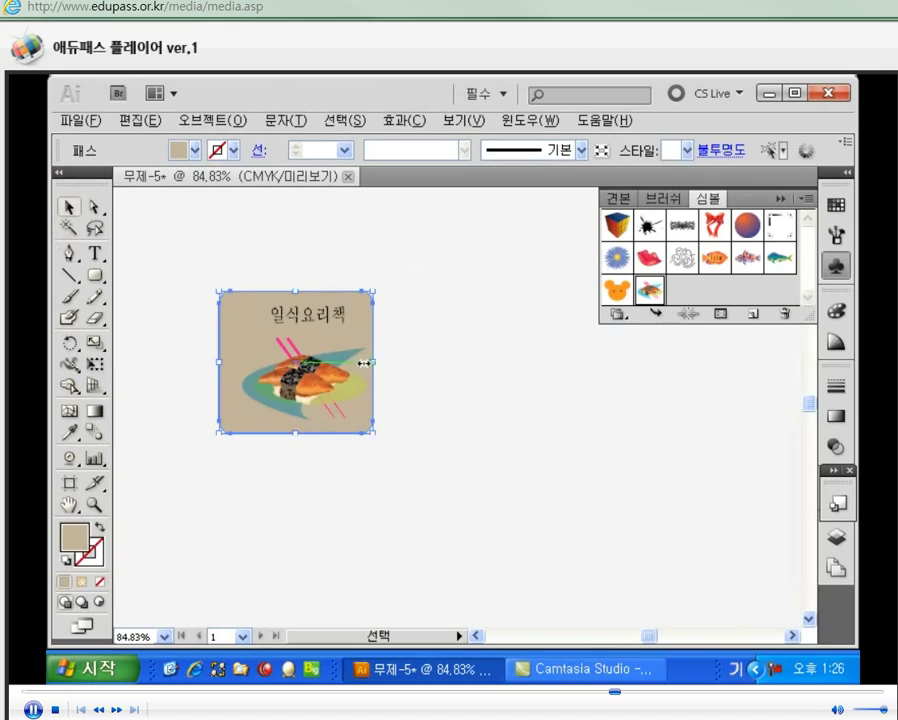
left_click_drag(220, 362, 242, 362)
left_click(411, 394)
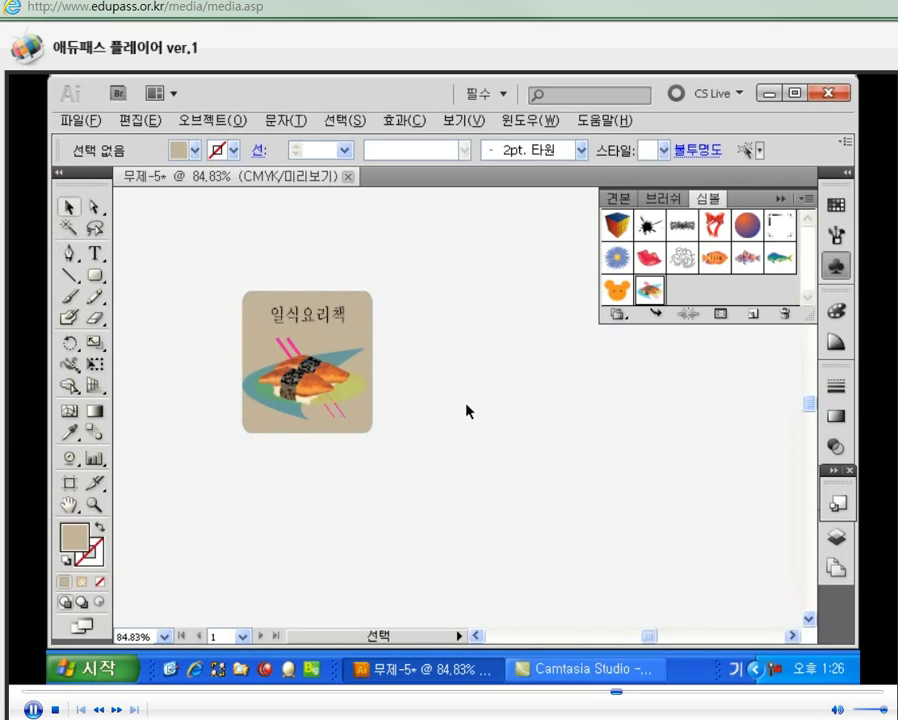
Register the complete cookbook cover artwork as a new symbol and delete the original from the artboard
left_click_drag(184, 252, 398, 469)
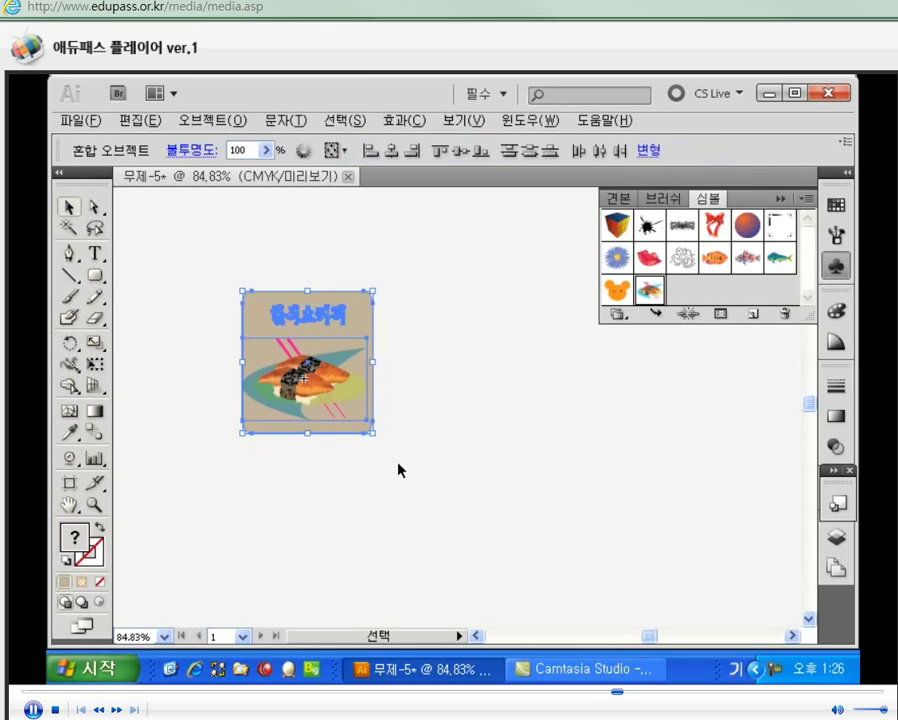
left_click_drag(362, 376, 686, 297)
left_click(588, 296)
left_click(632, 347)
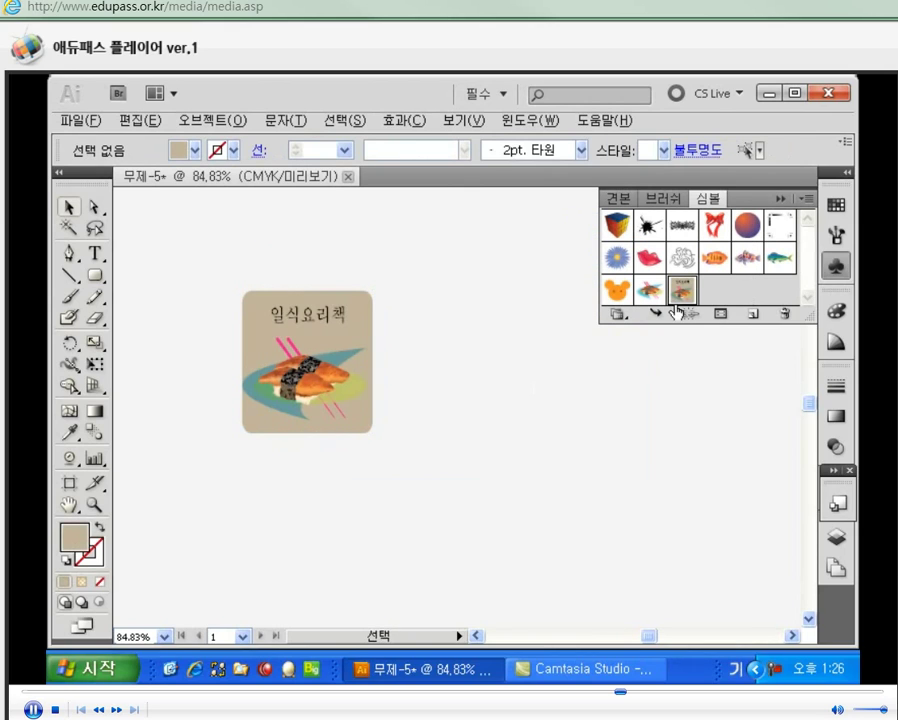
left_click(344, 414)
key("Delete")
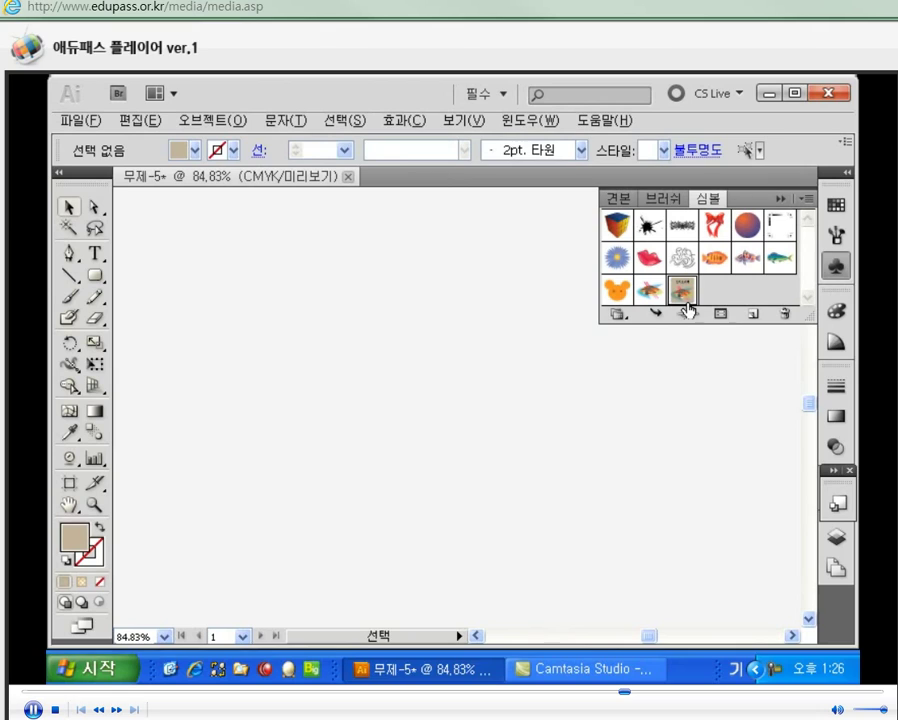
Draw a rectangle about 5.16 × 6.45 cm, fill it with the lightest gray swatch and deselect it
left_click_drag(98, 280, 140, 277)
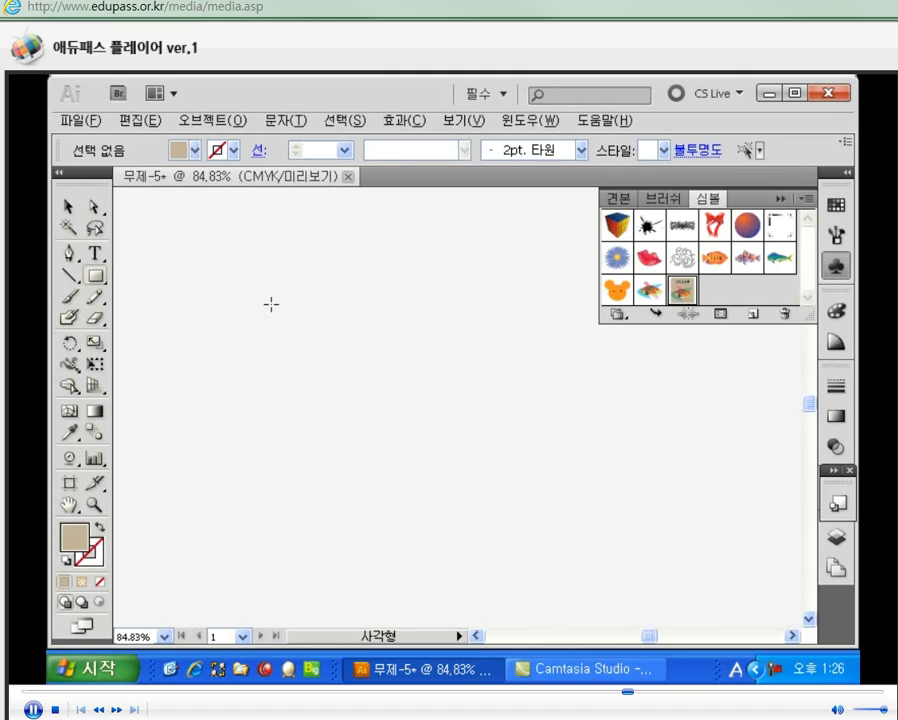
left_click_drag(251, 285, 378, 442)
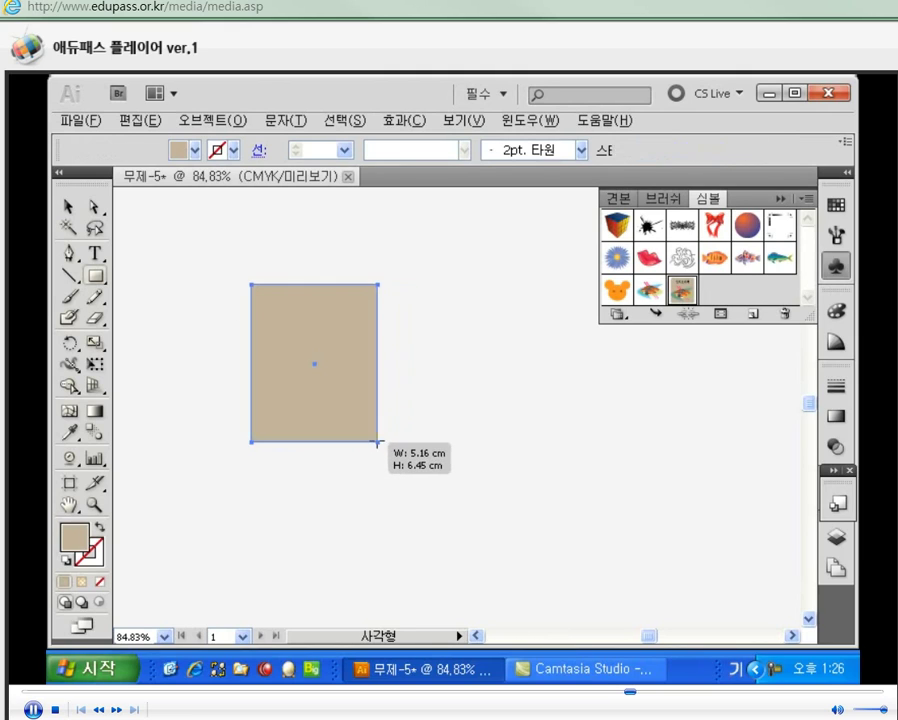
left_click(182, 150)
left_click(208, 232)
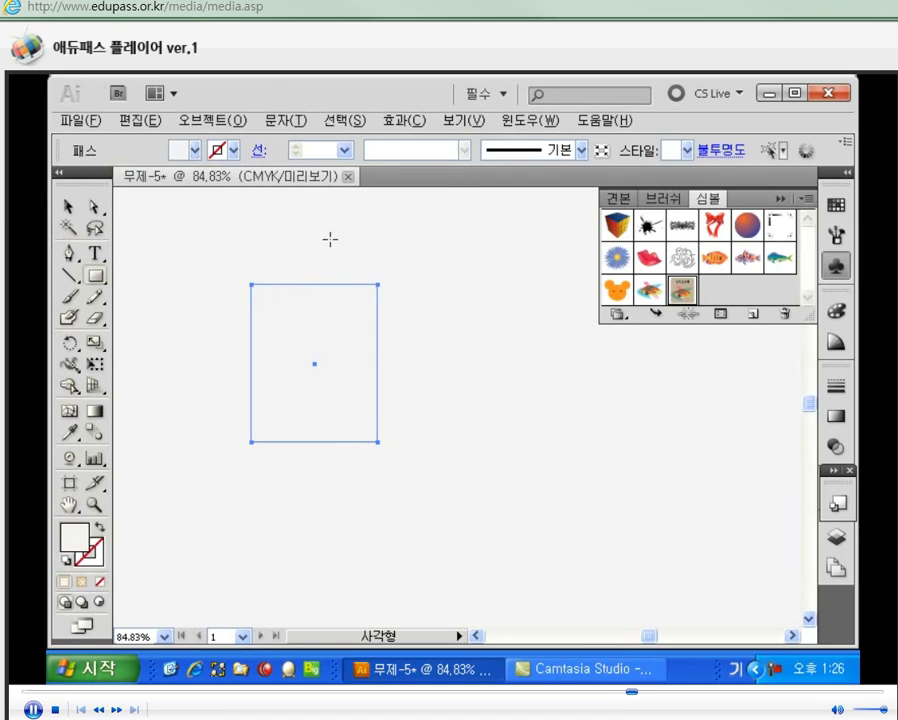
key("v")
left_click(337, 232)
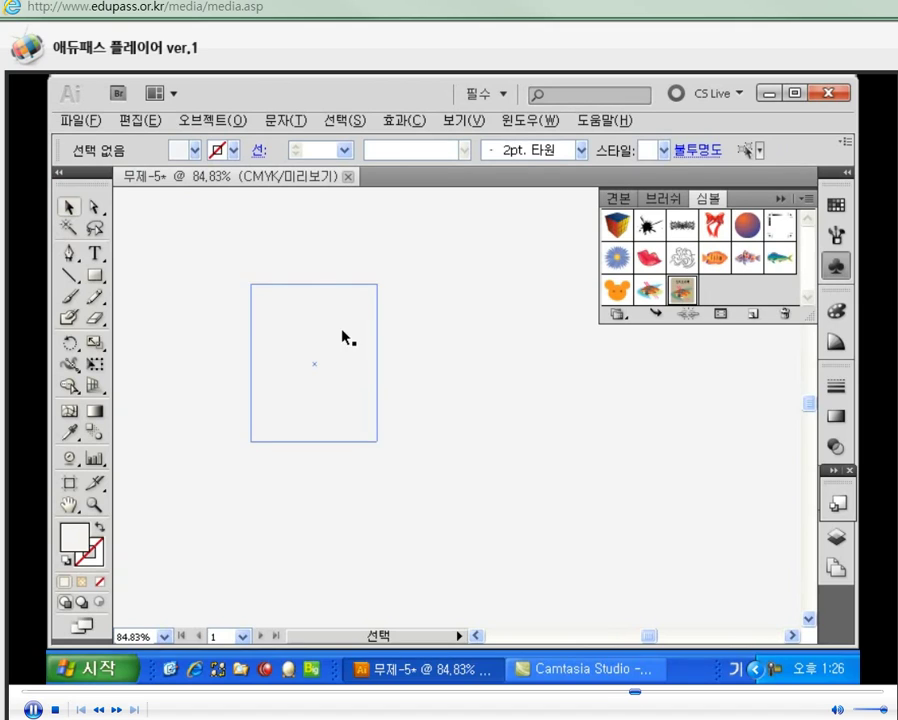
Move the rectangle to the upper-left of the artboard and start a 3D 돌출과 경사 effect on it with preview on
left_click(333, 352)
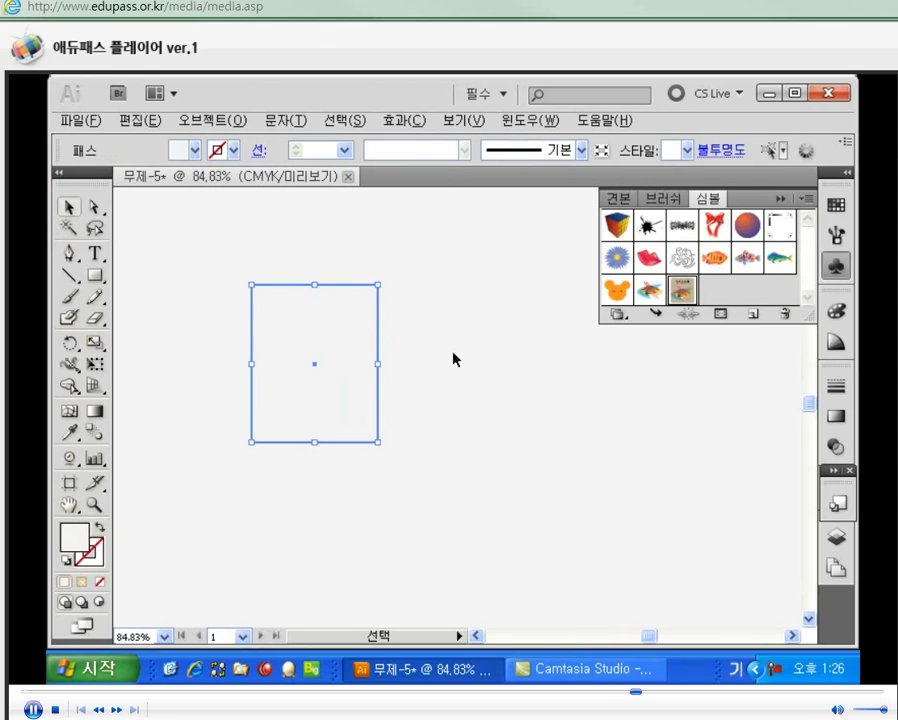
left_click_drag(302, 381, 174, 302)
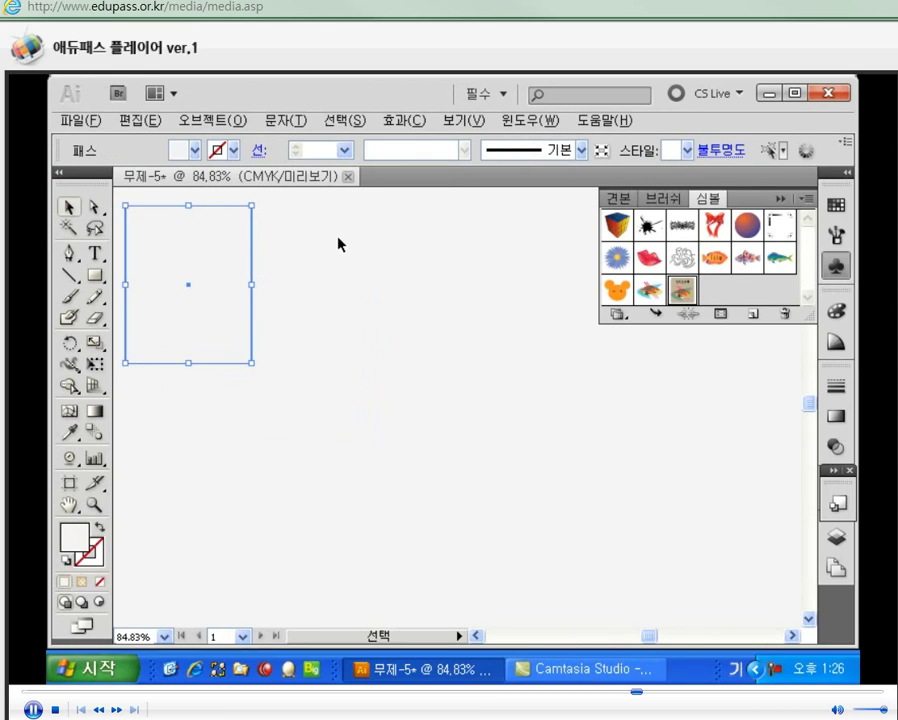
left_click(408, 122)
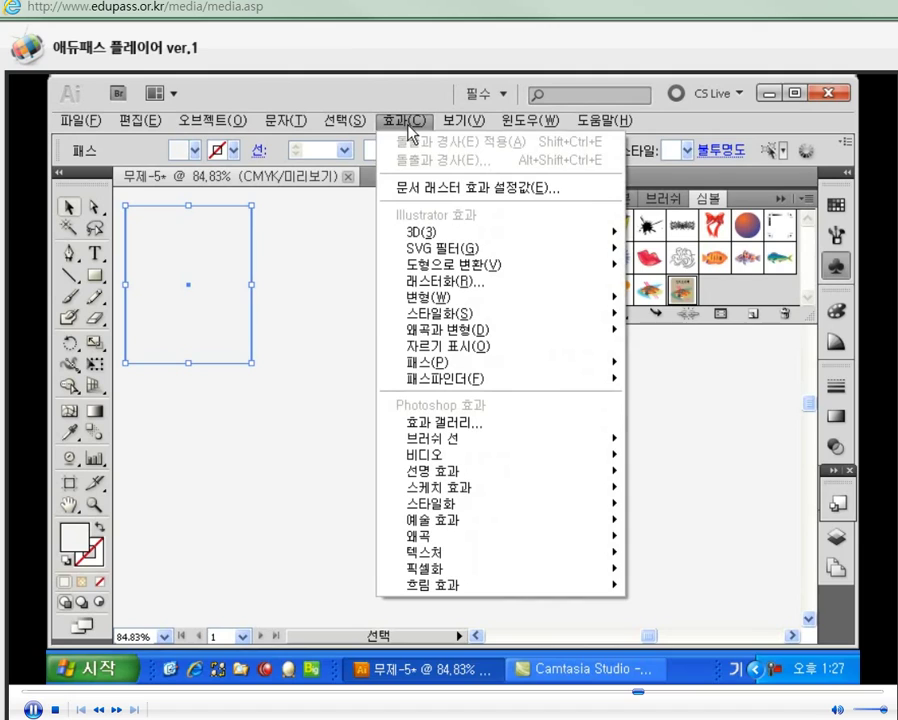
mouse_move(540, 232)
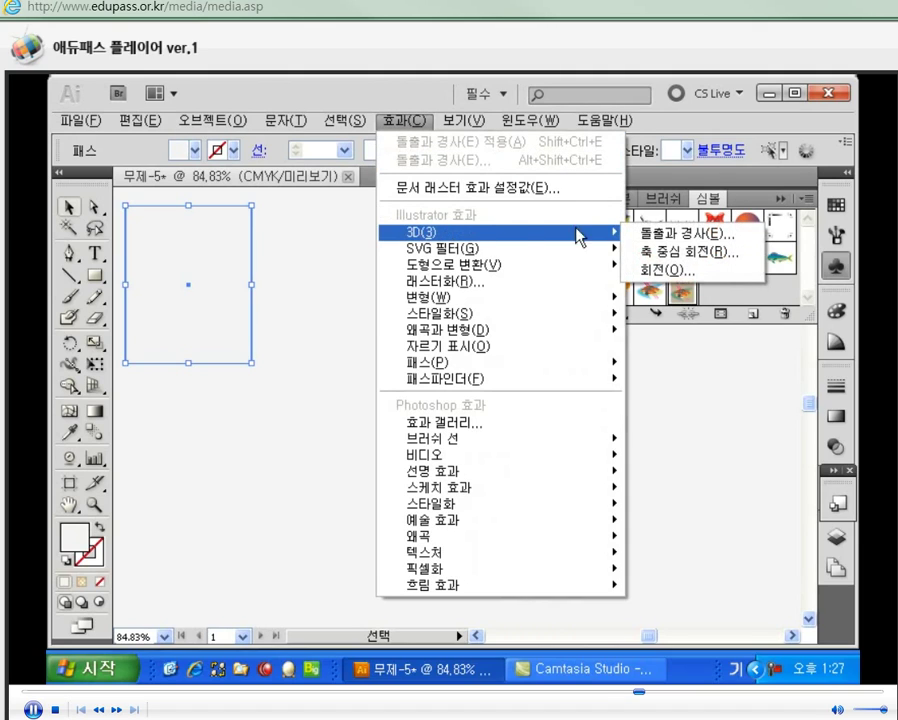
left_click(687, 240)
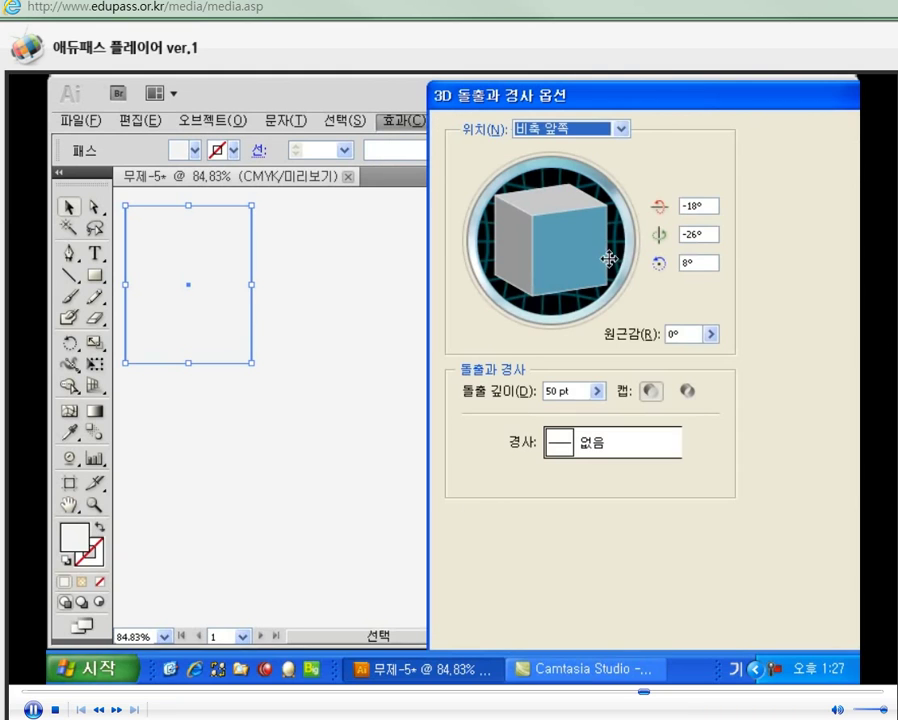
left_click_drag(551, 97, 451, 97)
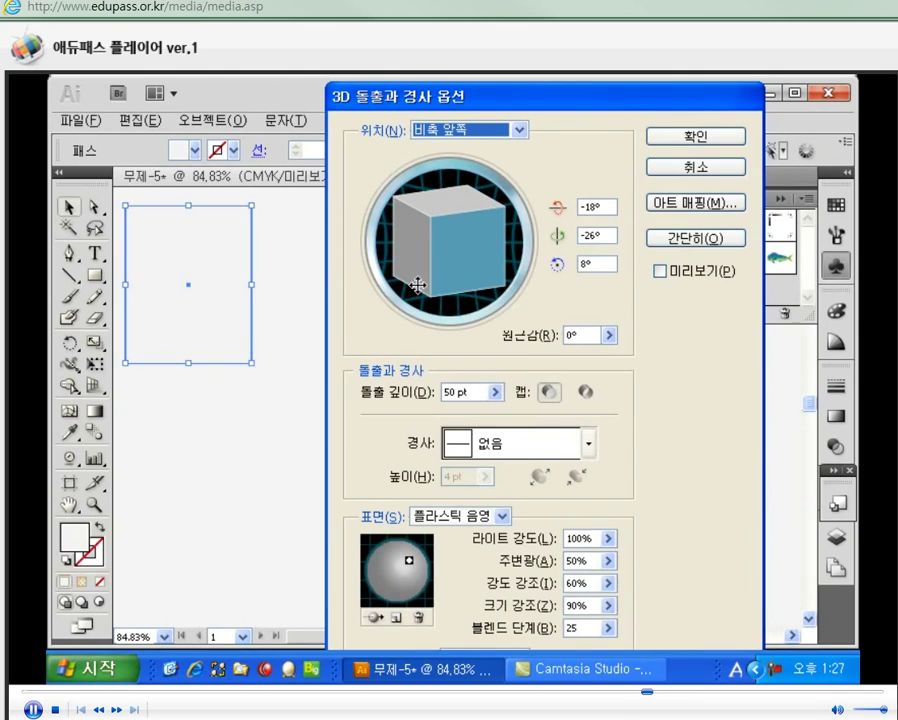
left_click(447, 299)
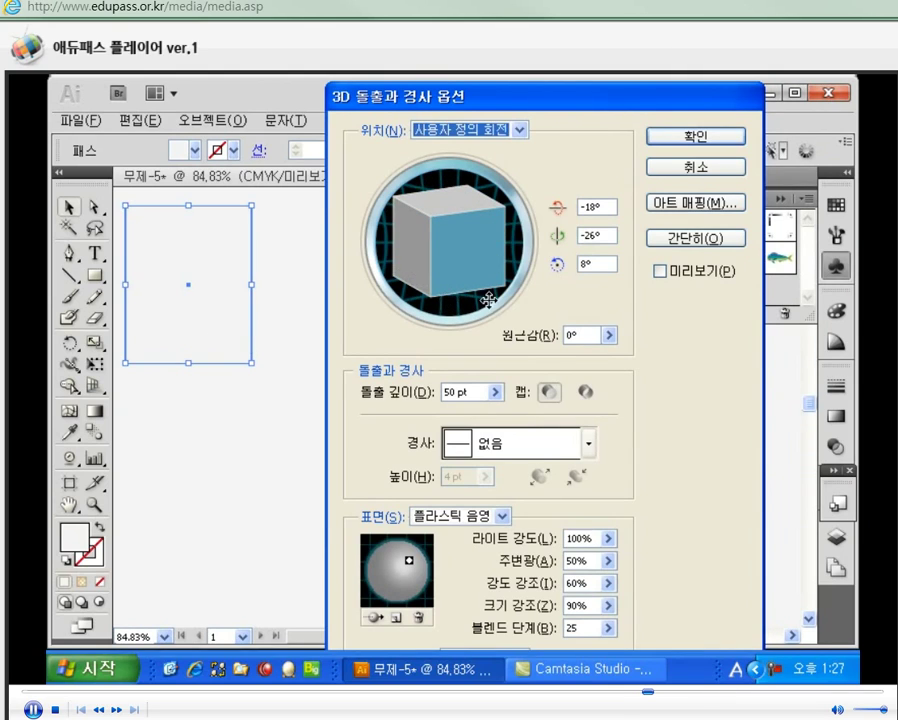
left_click(663, 273)
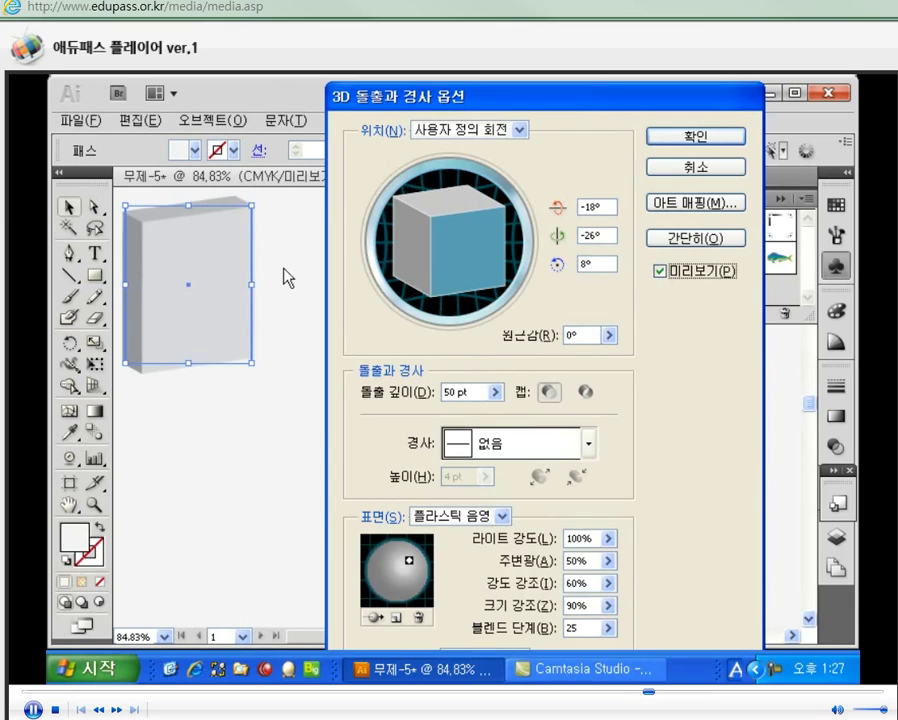
Rotate the extruded box to -32°, -29° and 16°, and set its extrusion depth to 58 pt
mouse_move(487, 244)
left_mouse_down()
mouse_move(451, 261)
mouse_move(395, 263)
mouse_move(501, 260)
mouse_move(507, 248)
mouse_move(498, 260)
mouse_move(484, 252)
left_mouse_up()
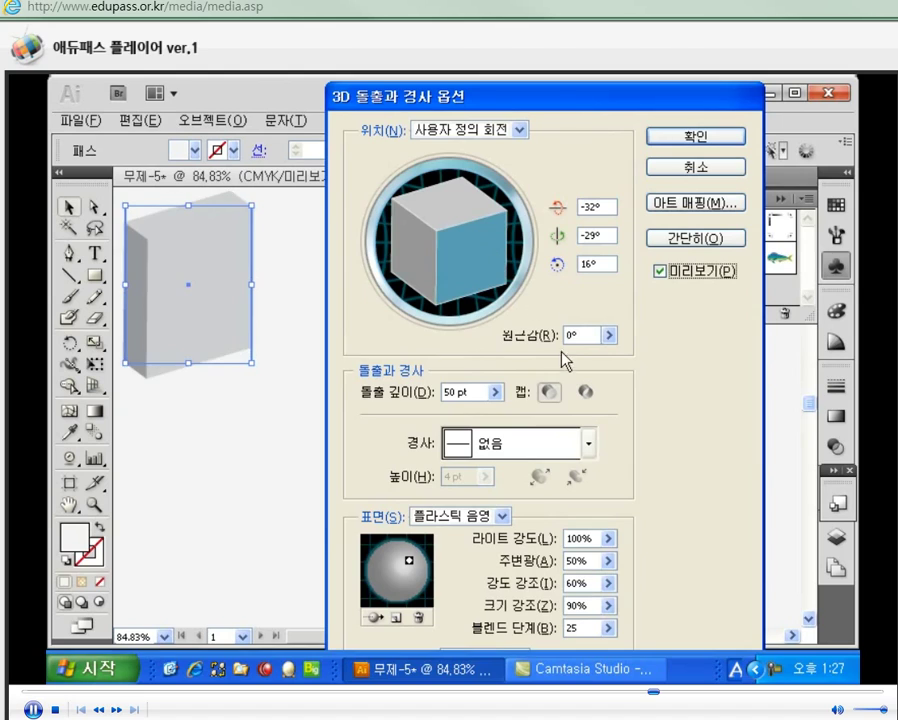
left_click(500, 395)
mouse_move(390, 411)
left_mouse_down()
mouse_move(409, 417)
mouse_move(391, 417)
left_mouse_up()
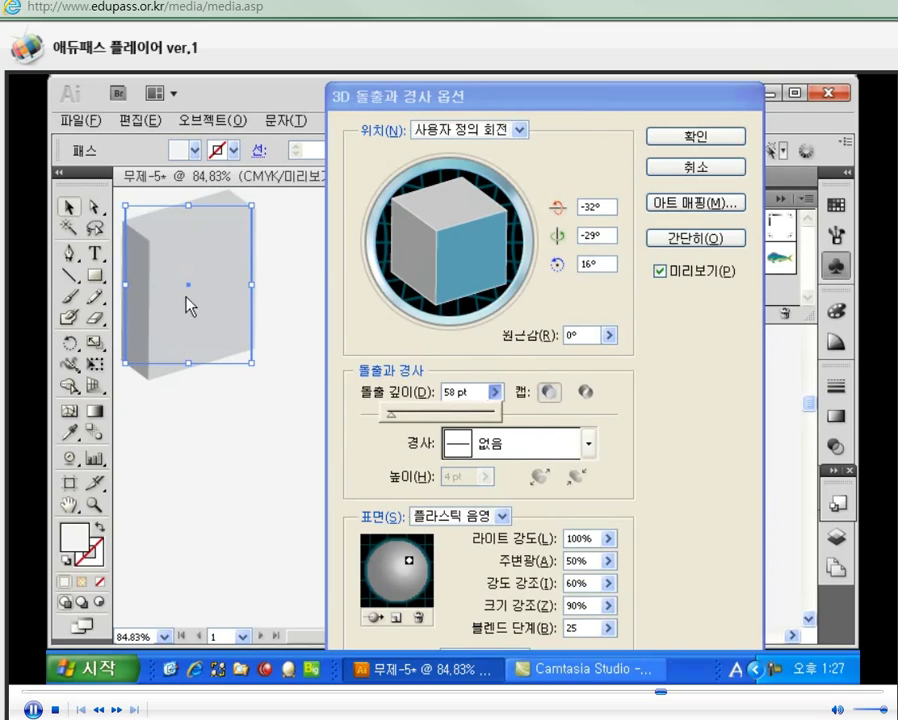
Try the hollow cap option on the extruded box and switch back to the solid cap
left_click(584, 397)
left_click(586, 391)
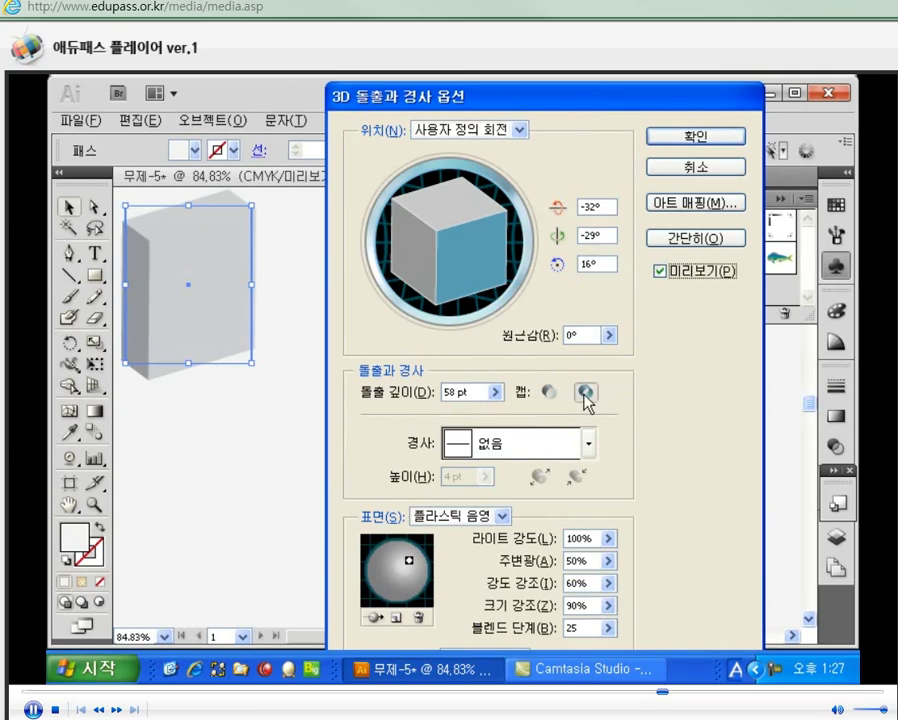
left_click(548, 391)
Try the 기본 and 콤플렉스 1 bevels on the extruded box
left_click(589, 443)
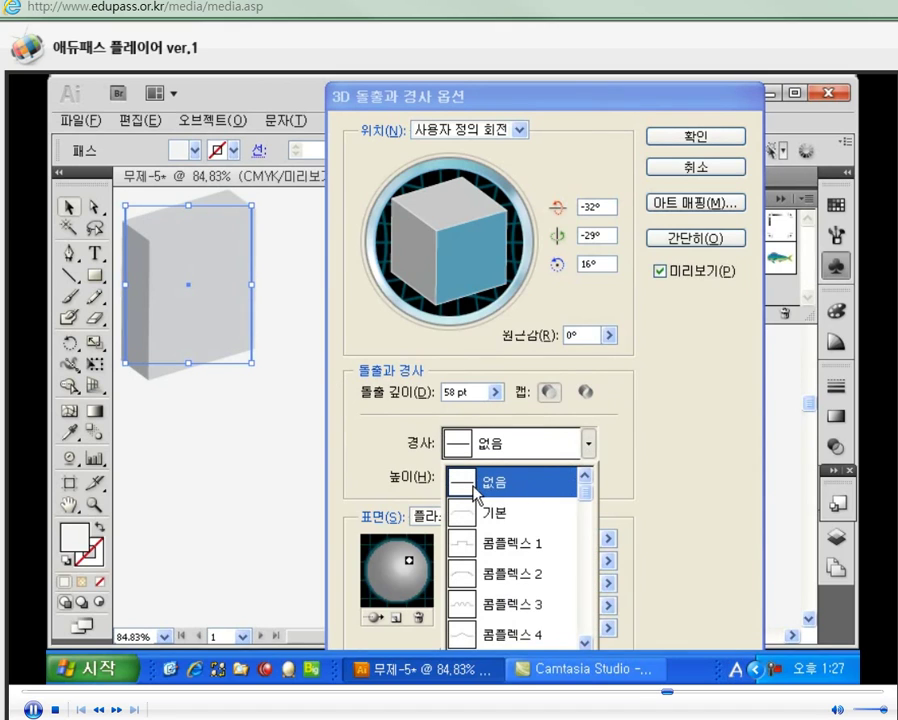
left_click(499, 513)
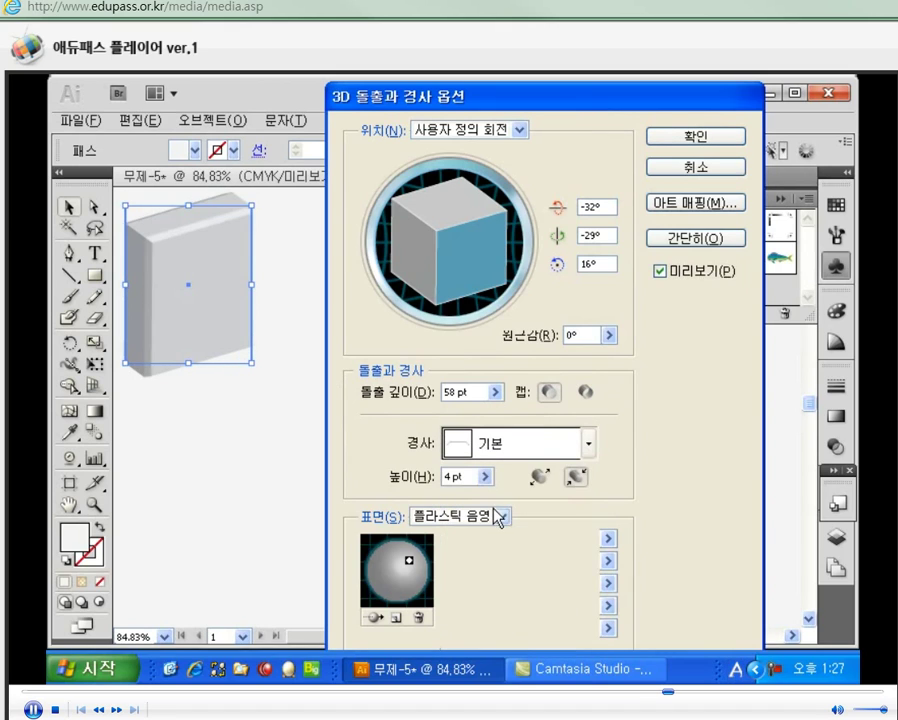
left_click(565, 445)
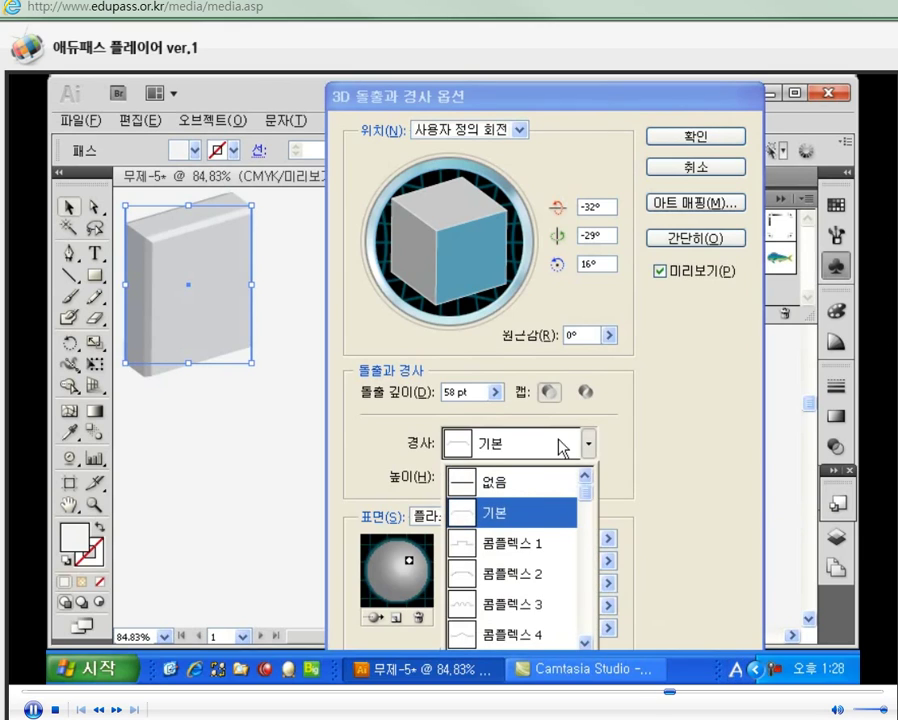
mouse_move(590, 500)
left_mouse_down()
mouse_move(586, 562)
mouse_move(585, 523)
left_mouse_up()
left_click(534, 514)
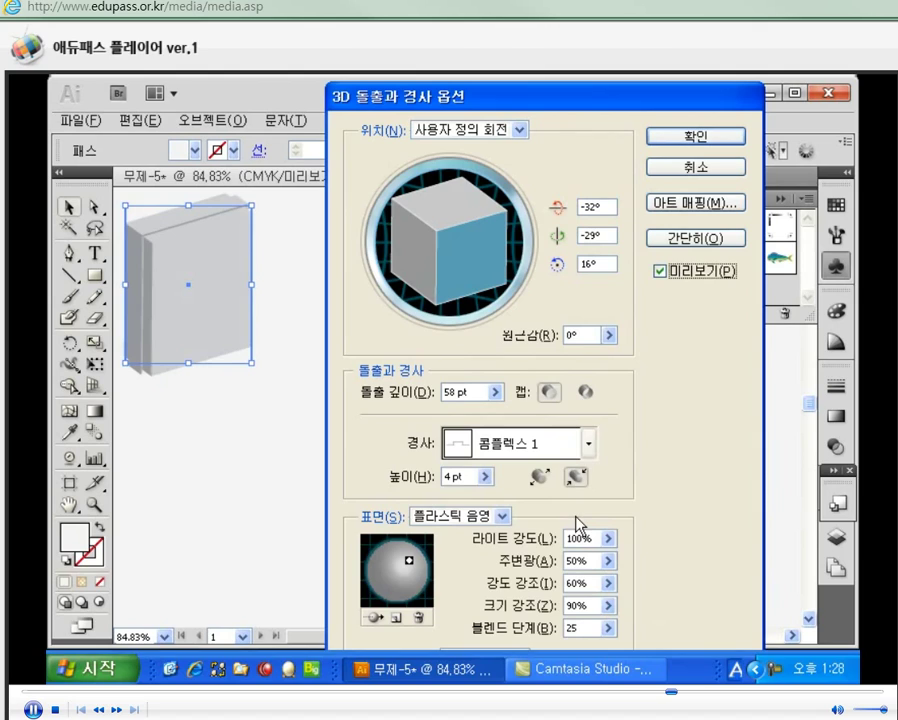
Set the extruded box's bevel to 콤플렉스 3 and keep the bevel height at 4 pt
left_click(588, 445)
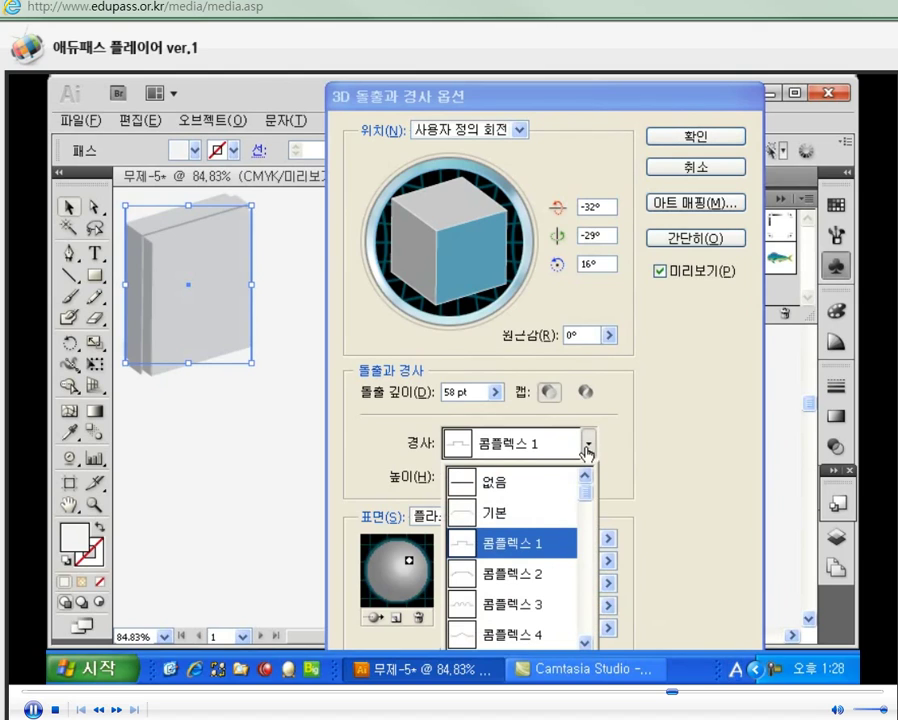
left_click_drag(584, 494, 582, 514)
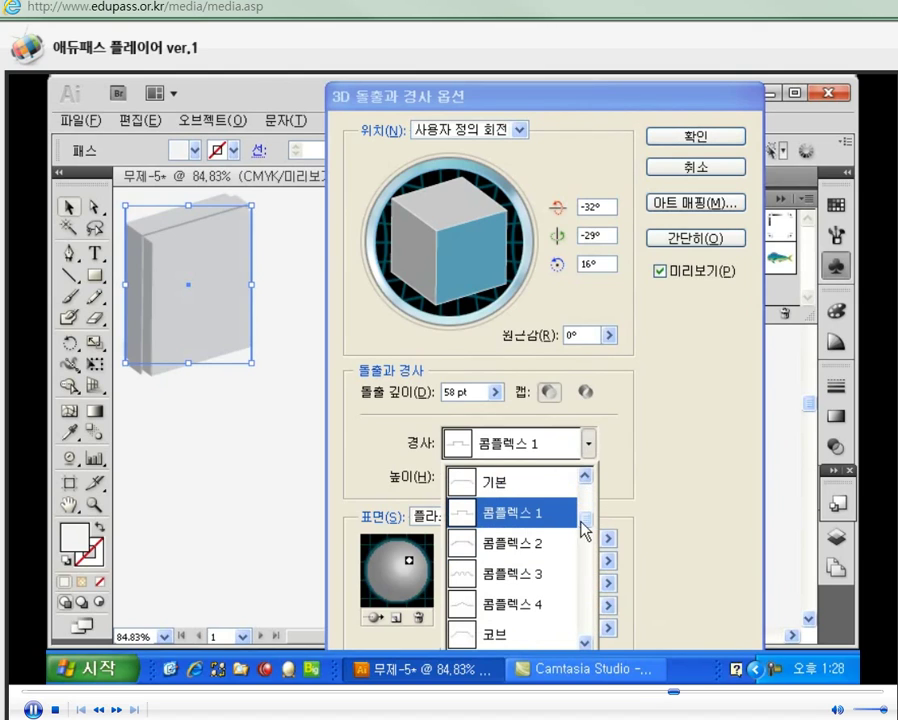
left_click(541, 578)
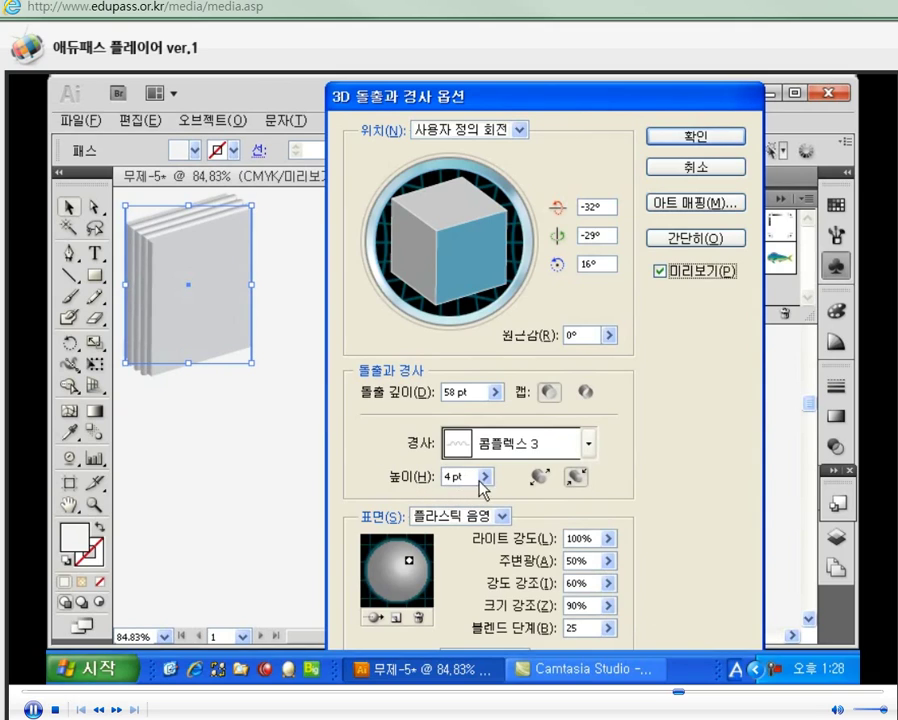
left_click(484, 477)
mouse_move(382, 498)
left_mouse_down()
mouse_move(405, 503)
mouse_move(383, 505)
left_mouse_up()
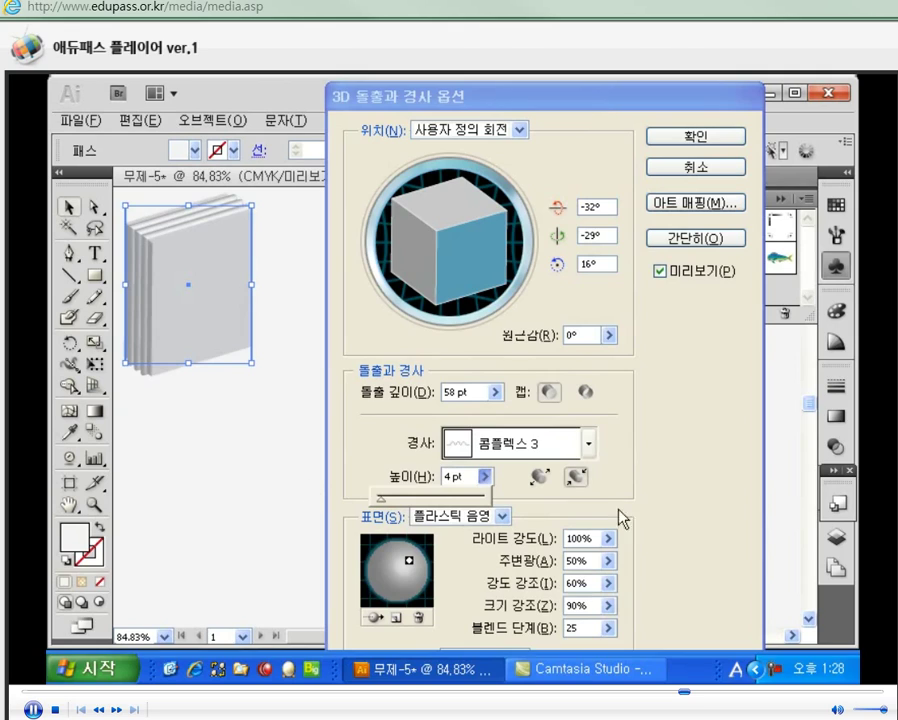
left_click(444, 536)
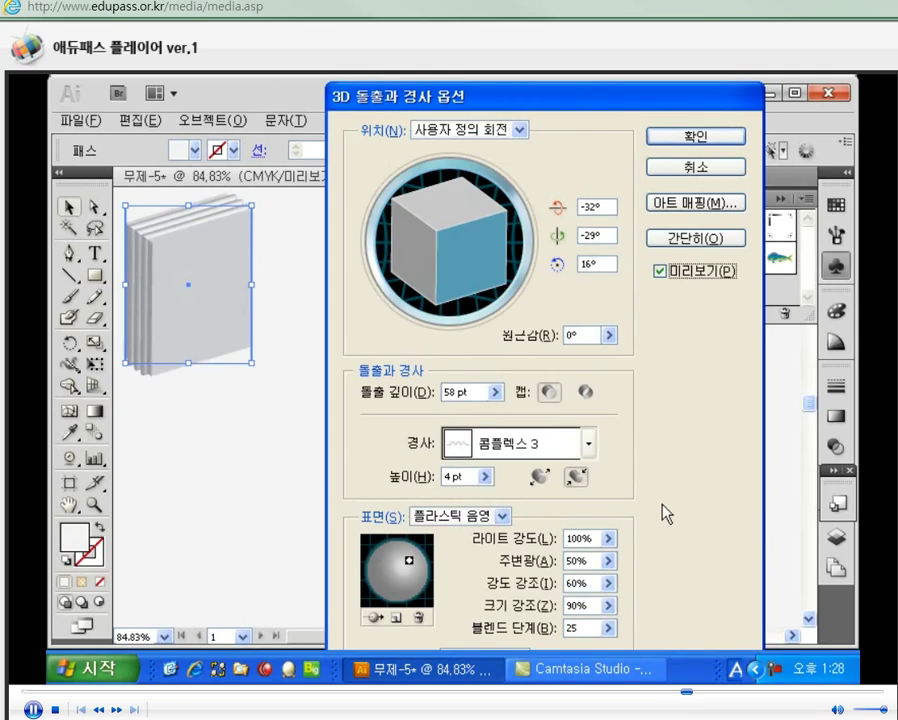
Try the 음영 확산 surface shading on the box and switch back to 플라스틱 음영
left_click(502, 516)
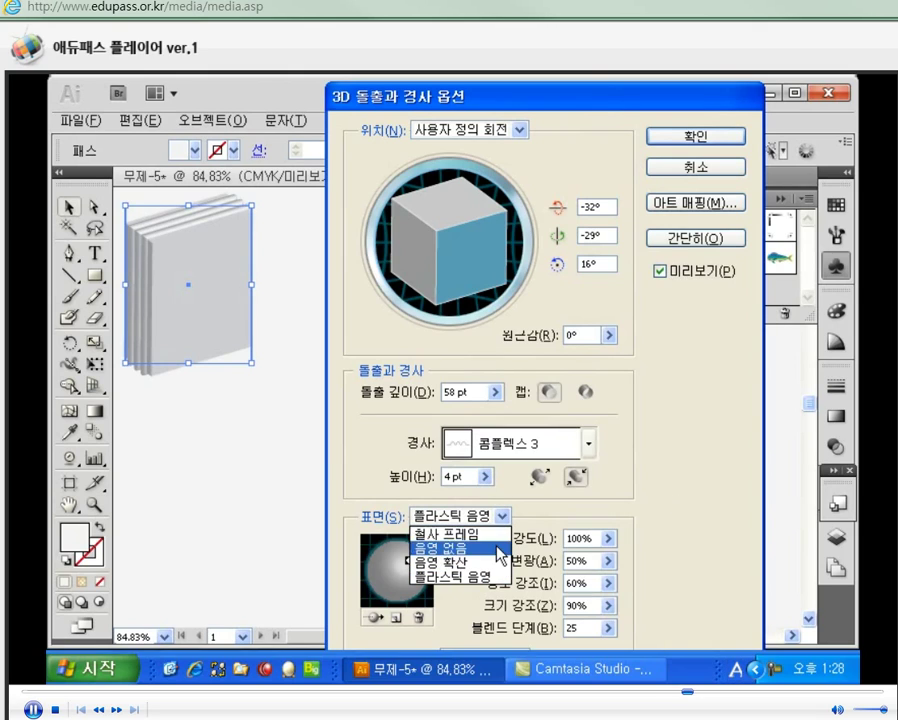
left_click(497, 536)
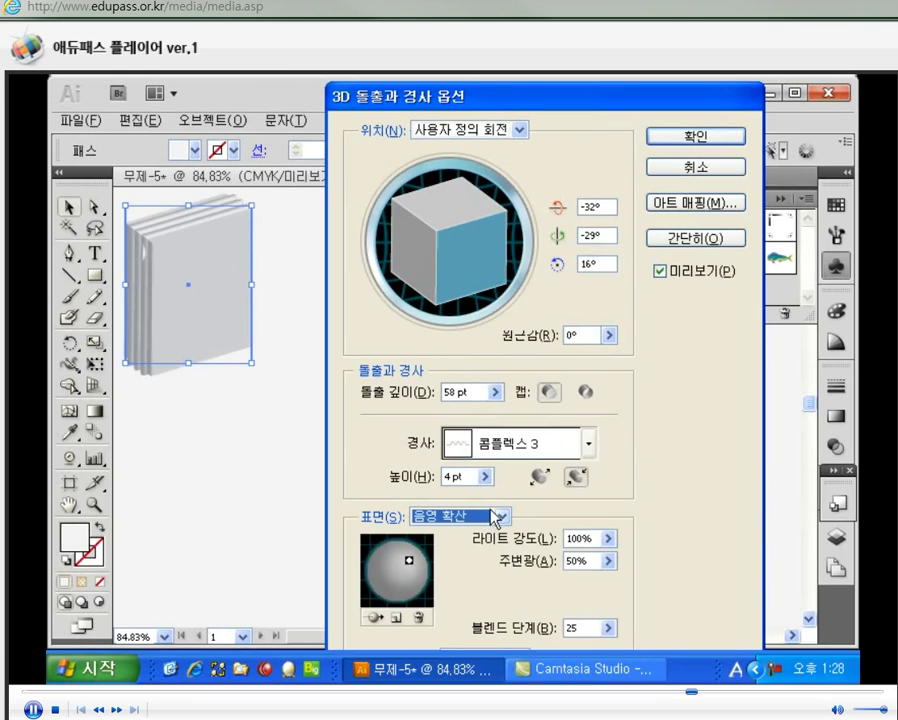
left_click(502, 516)
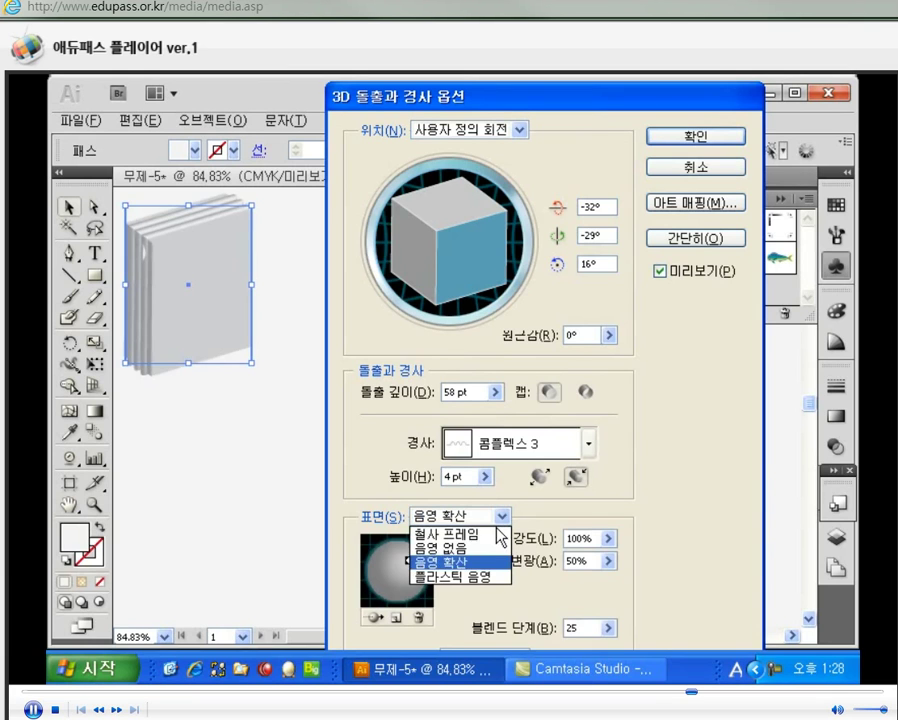
left_click(482, 577)
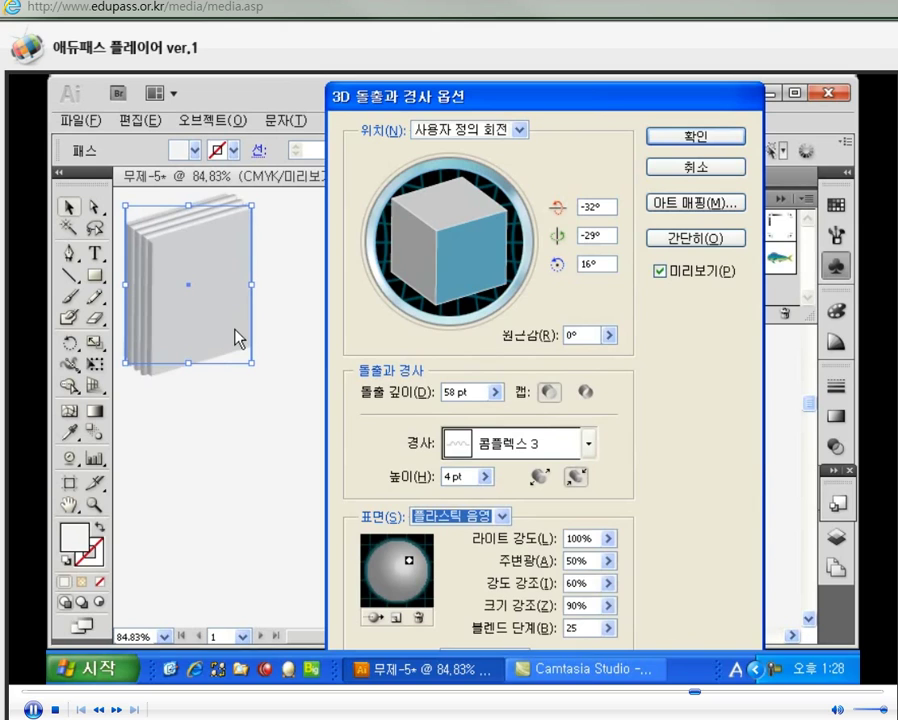
Map the cookbook cover symbol 새 심볼 onto the box's front surface, 1/30, with art mapping
left_click(686, 204)
left_click_drag(640, 186, 700, 177)
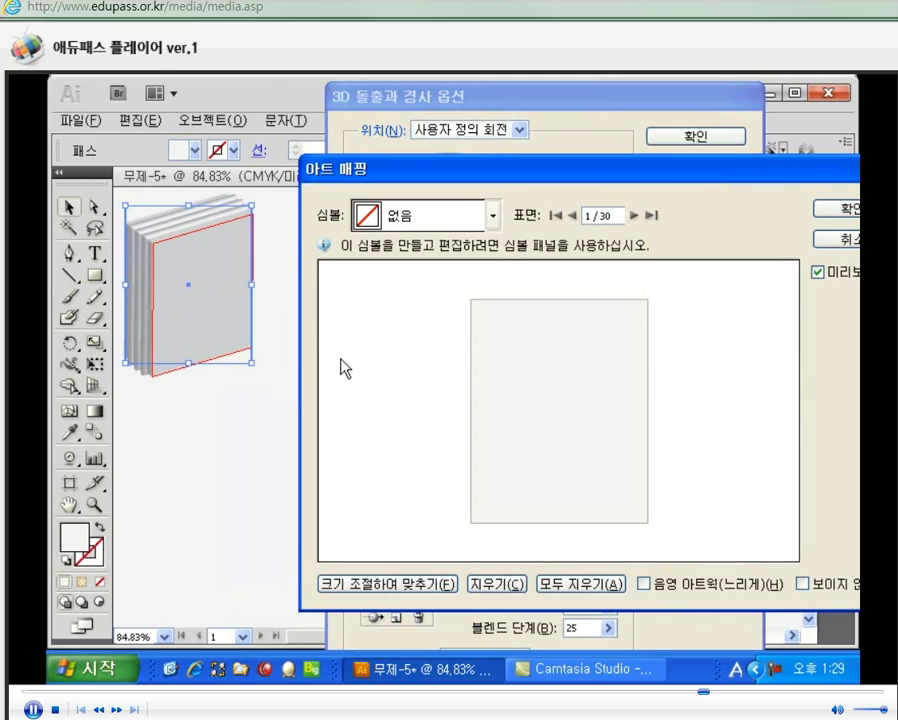
left_click(492, 215)
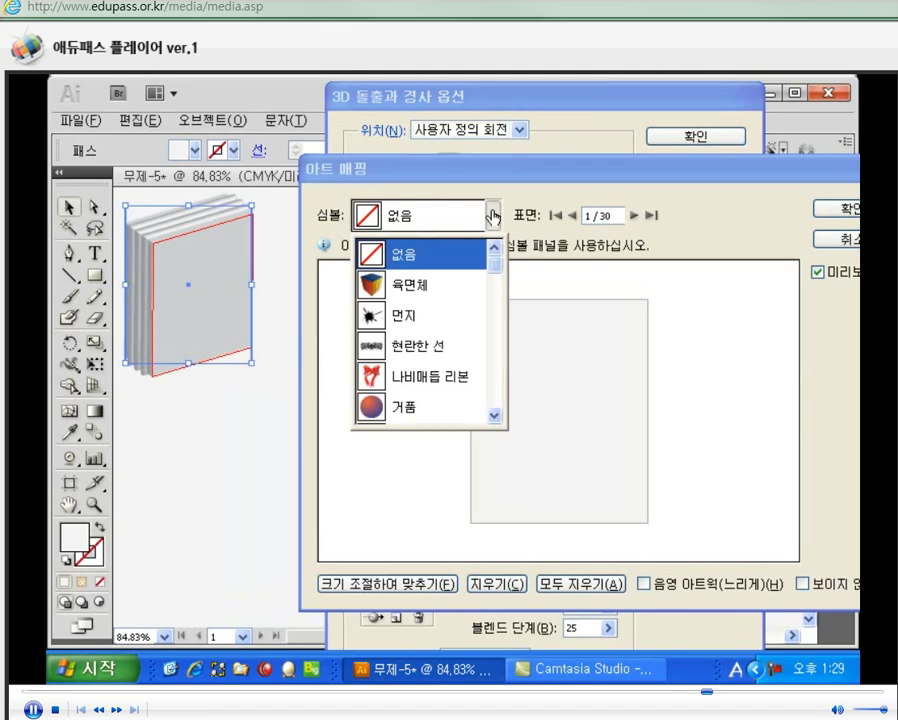
left_click_drag(499, 270, 501, 402)
left_click(472, 414)
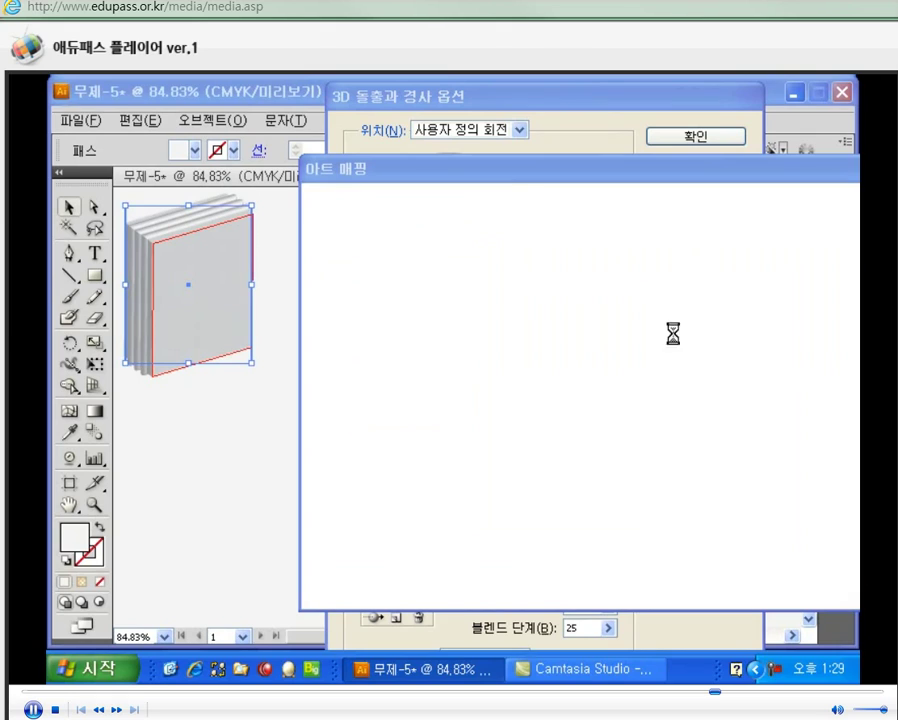
left_click_drag(488, 175, 458, 178)
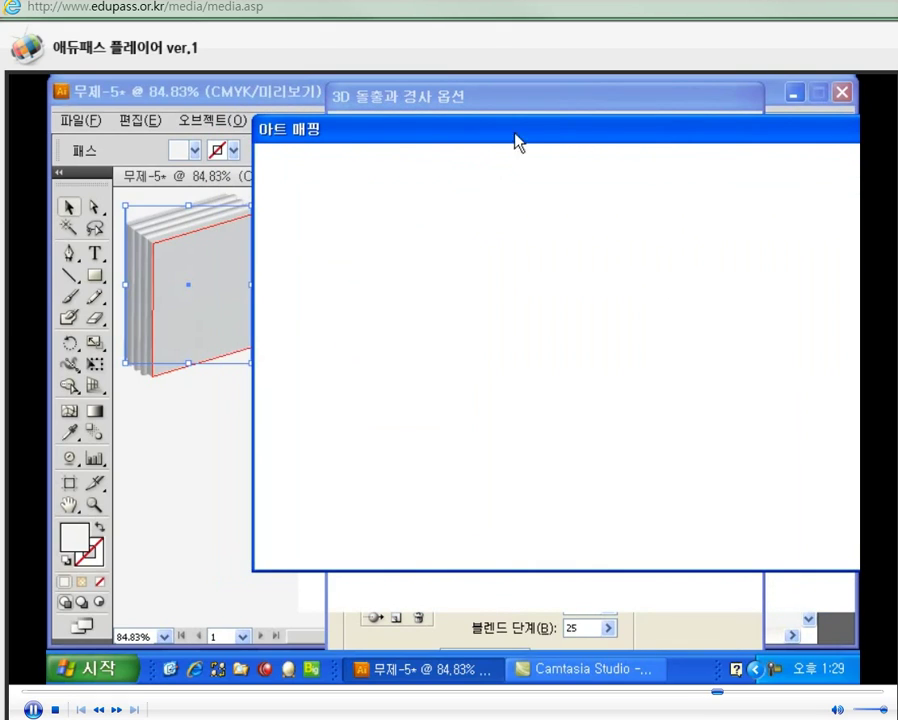
mouse_move(557, 142)
left_mouse_down()
mouse_move(504, 252)
mouse_move(475, 168)
mouse_move(483, 180)
left_mouse_up()
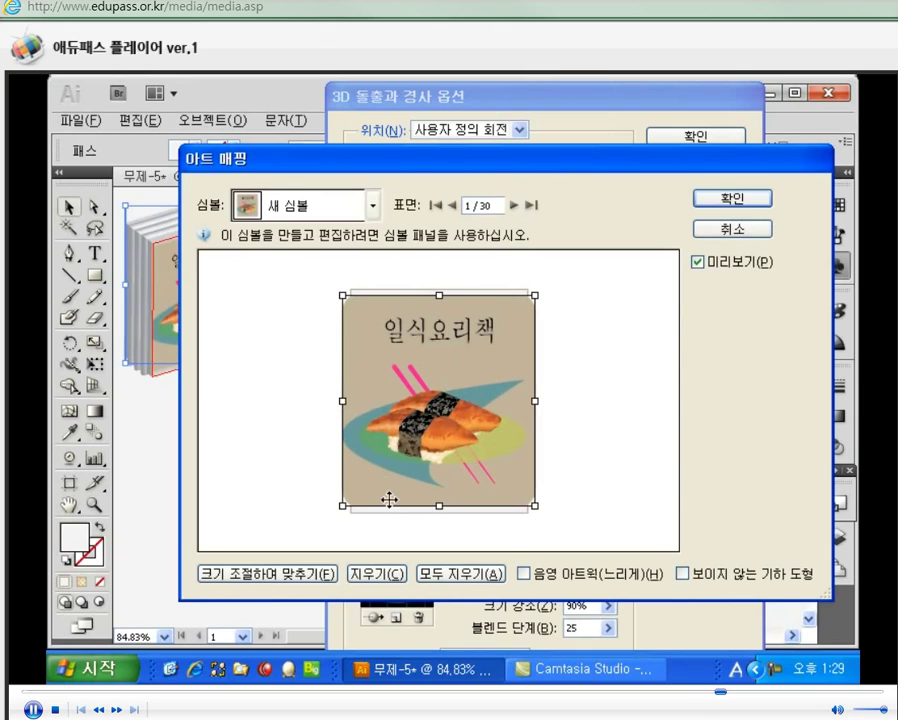
Narrow the mapped cover from both sides to fit inside the front surface, apply the mapping and 3D effect, and deselect the book
left_click_drag(340, 400, 358, 398)
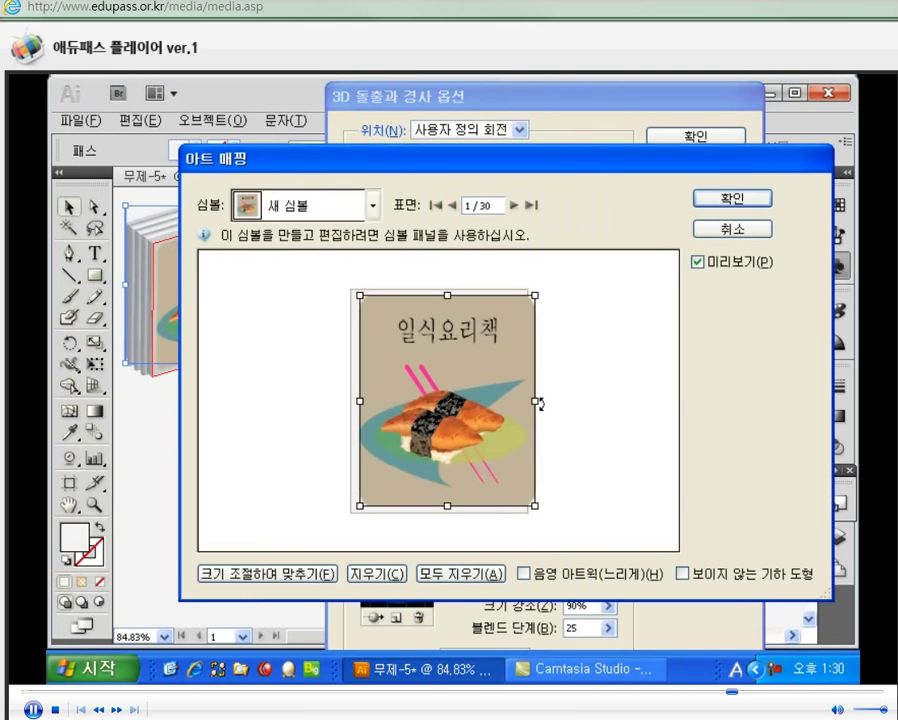
left_click_drag(537, 402, 524, 402)
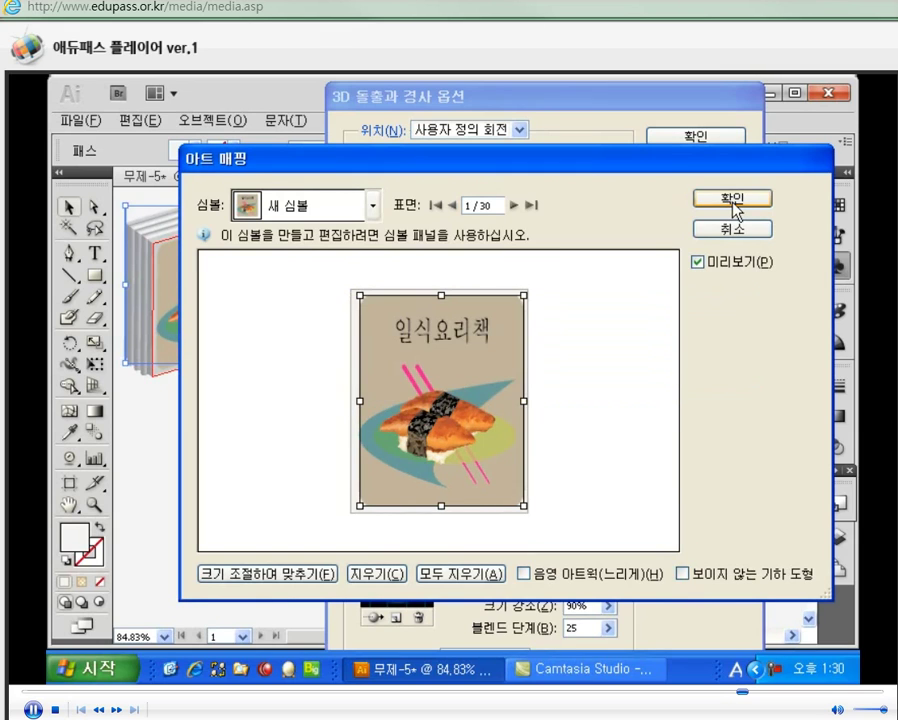
left_click(731, 199)
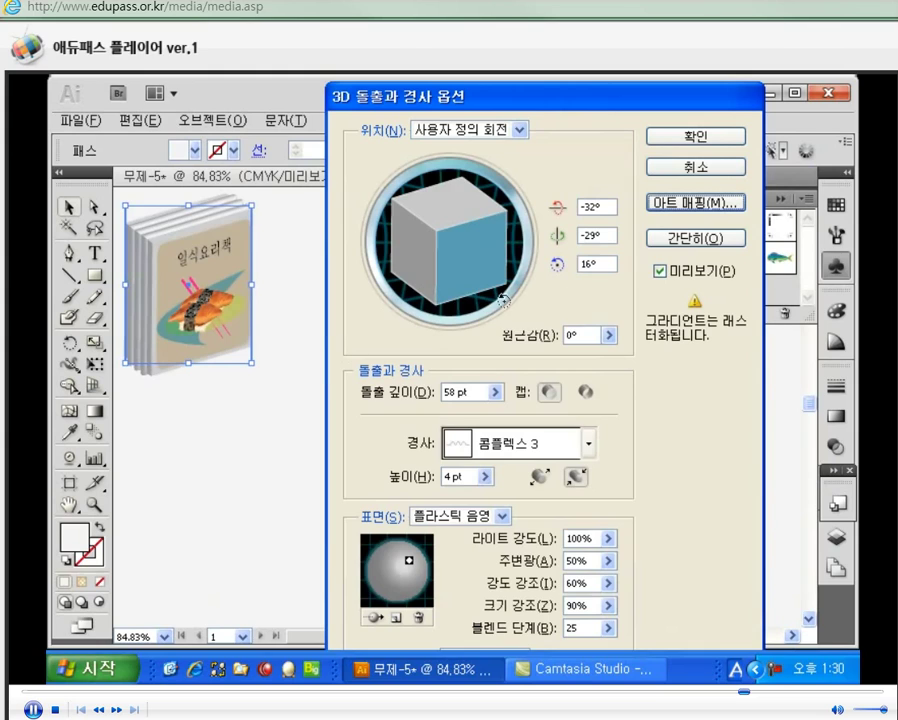
left_click(712, 138)
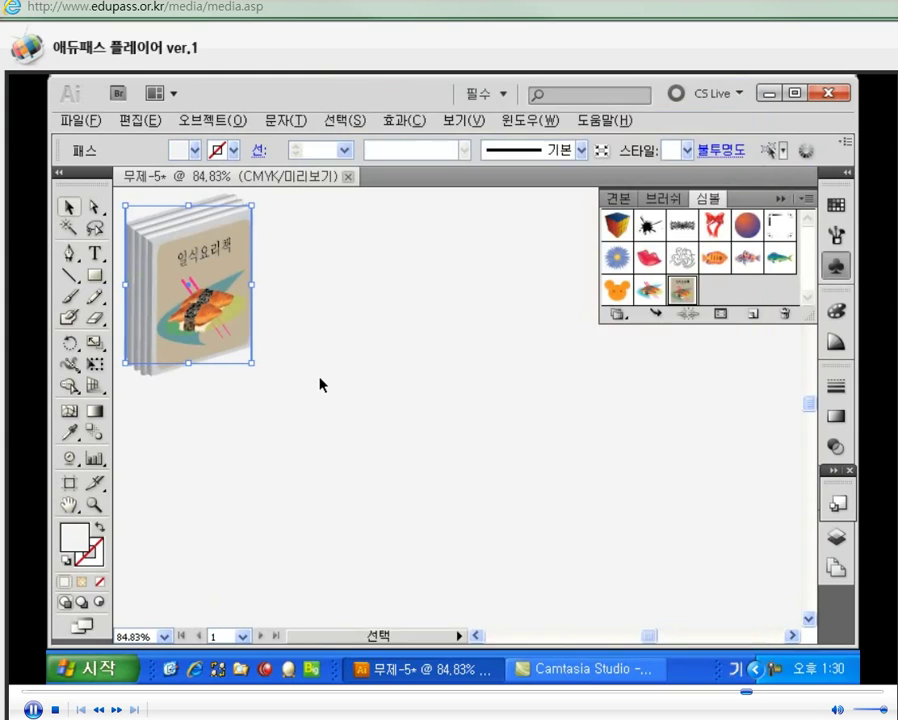
left_click(272, 403)
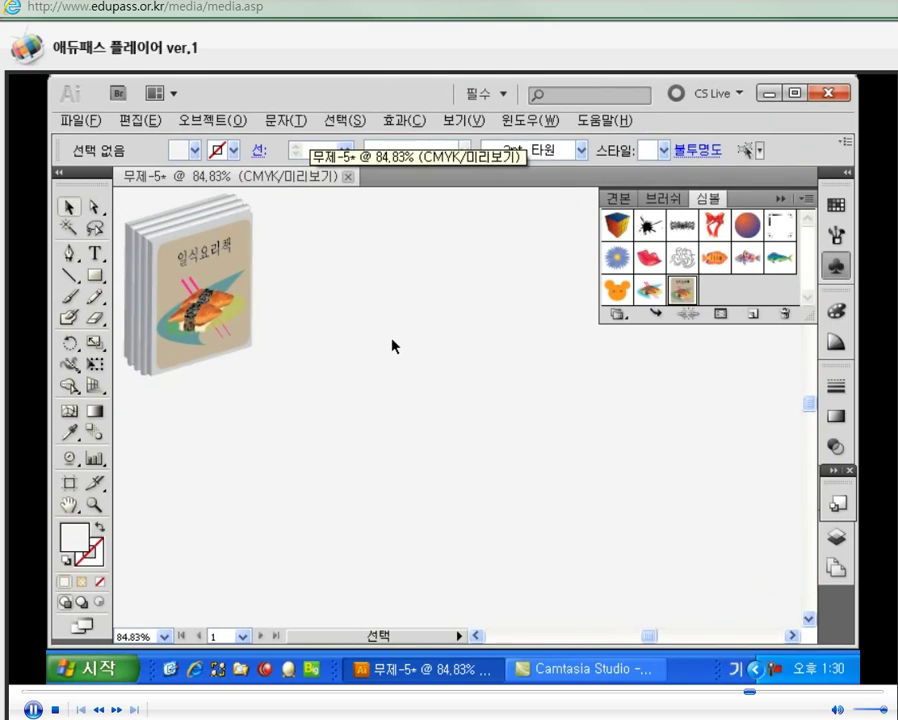
left_click(219, 350)
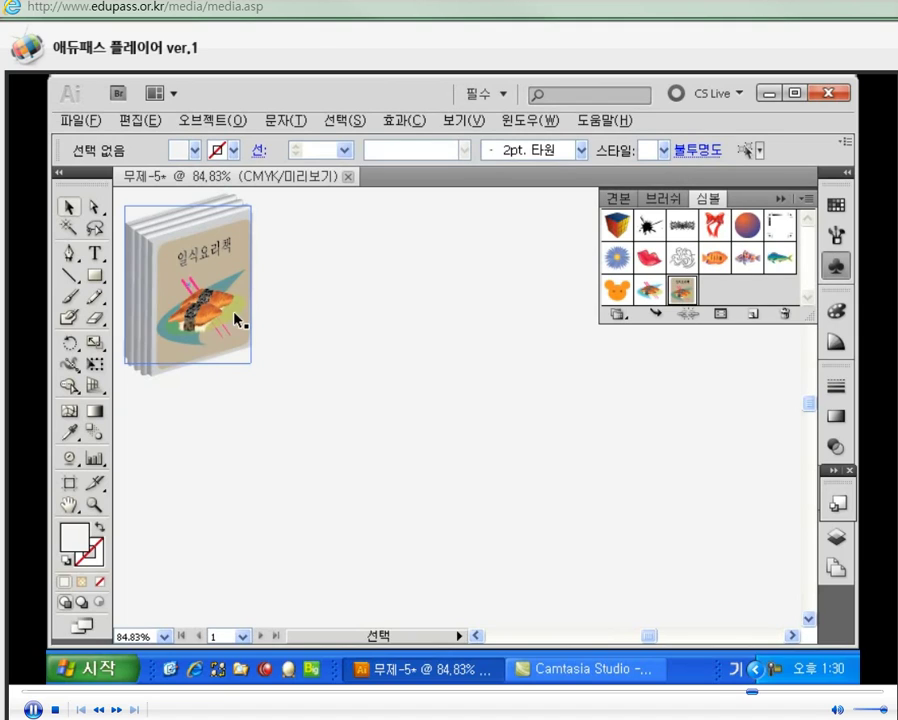
Draw a square on the empty canvas and move it directly beneath the book
left_click(95, 275)
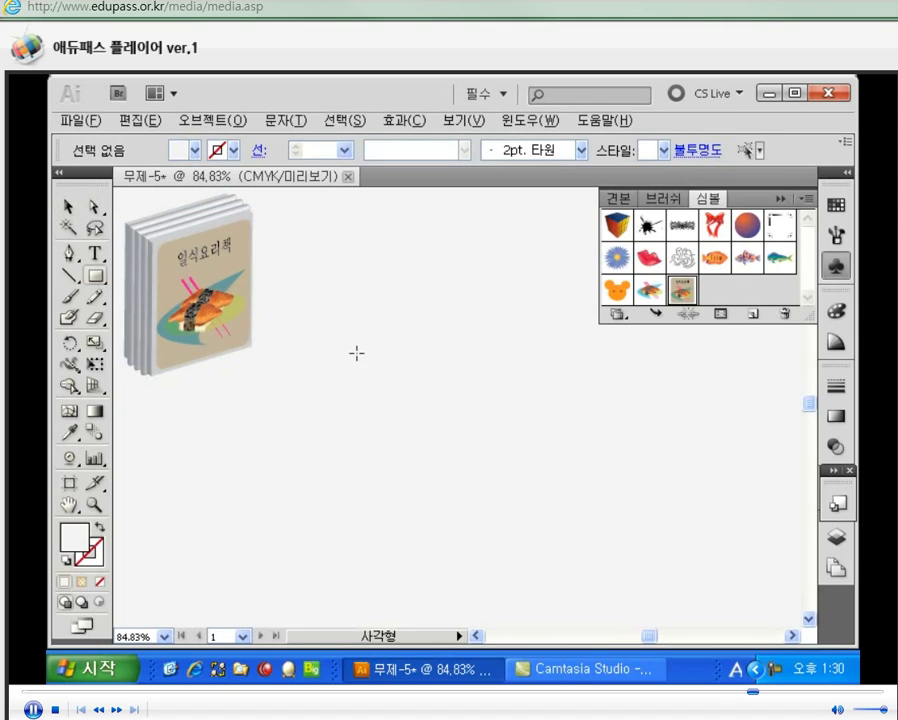
left_click_drag(350, 304, 464, 417)
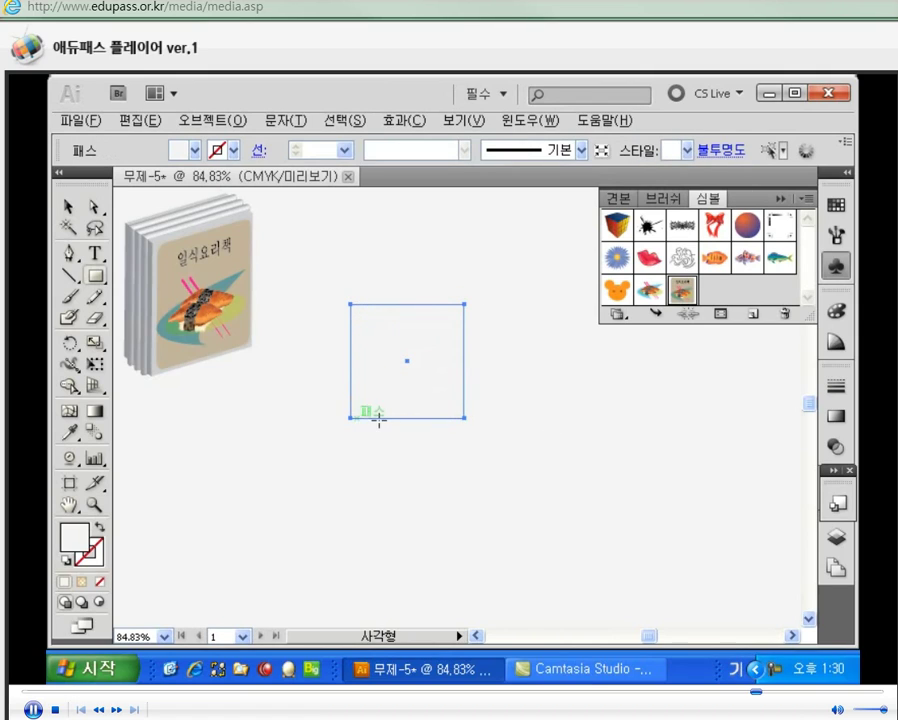
key("v")
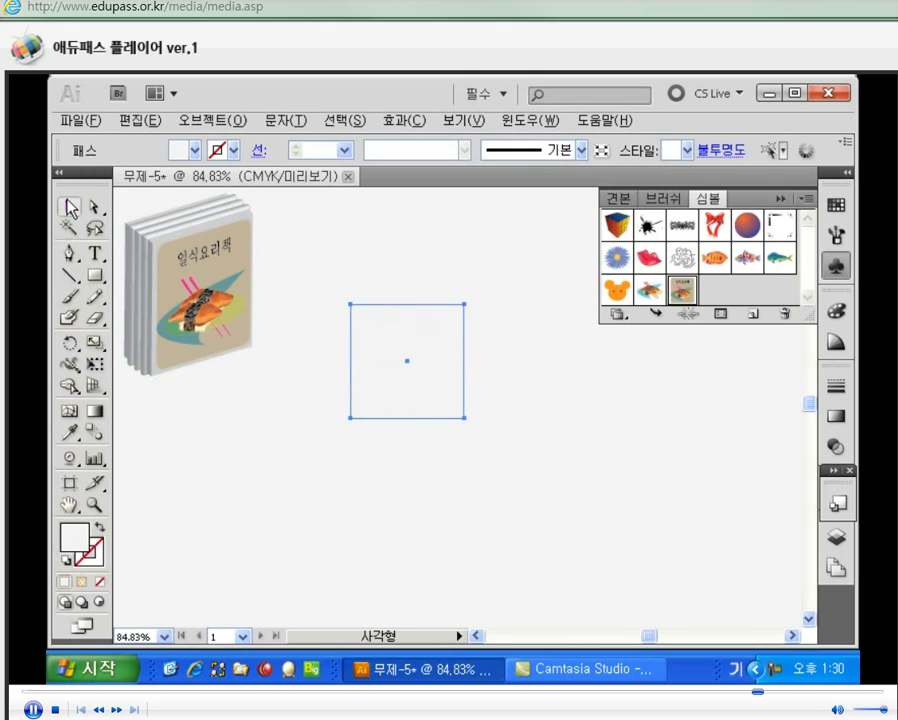
left_click_drag(408, 372, 192, 463)
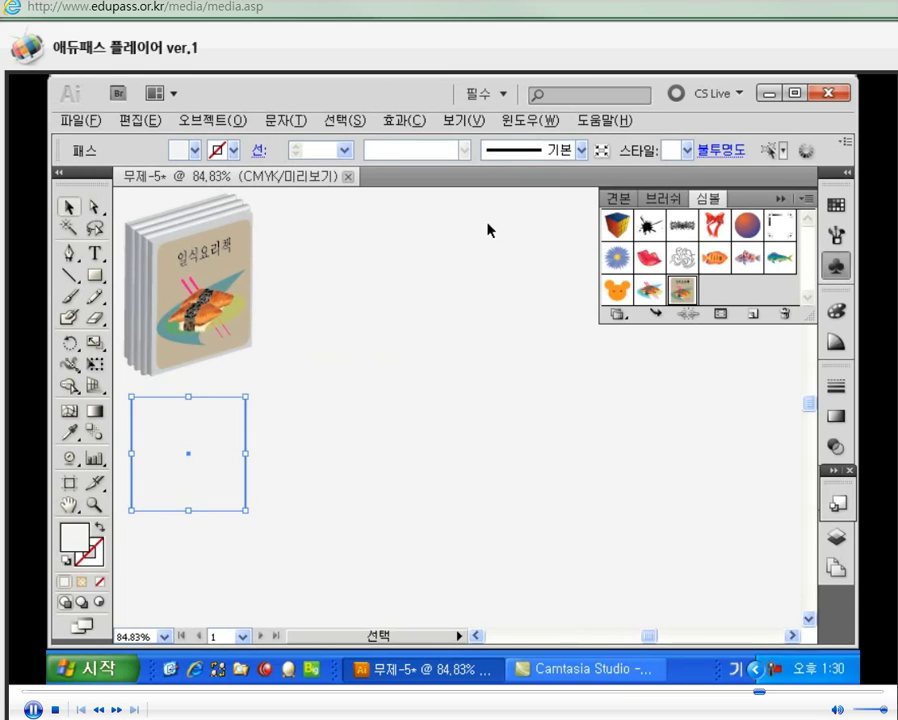
Add the dice faces two to six from the 3D 심볼 library to the document's symbols and close the library
left_click(616, 313)
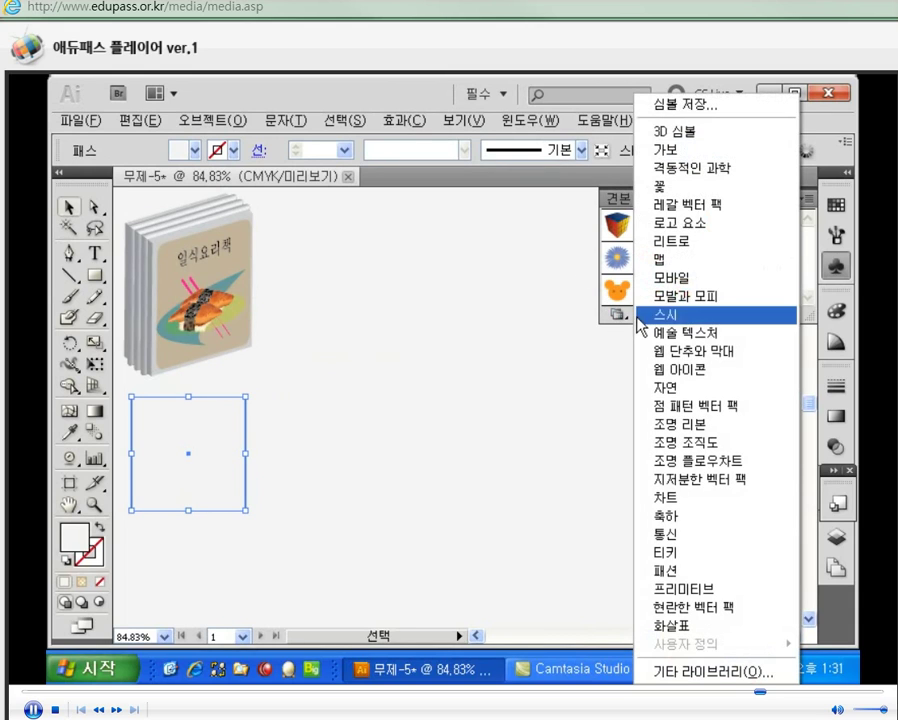
left_click(686, 132)
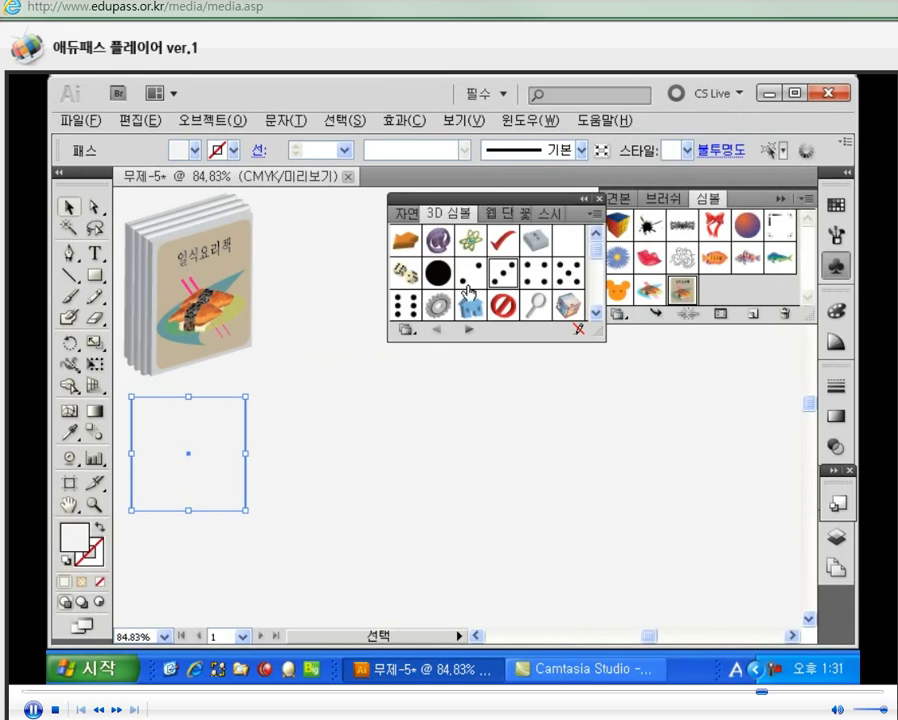
left_click(468, 282)
left_click(503, 280)
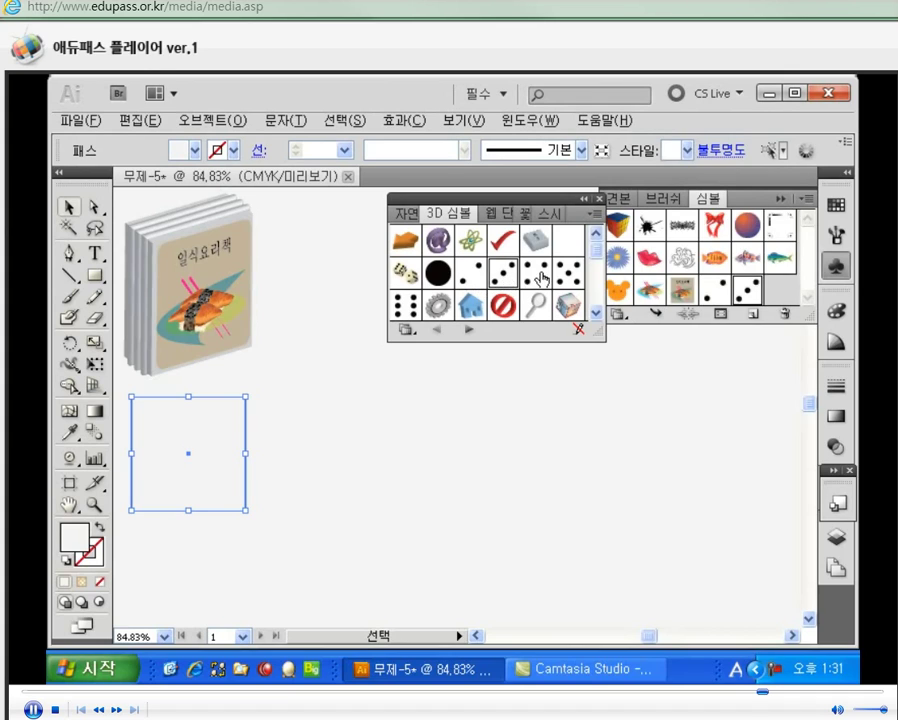
left_click(538, 279)
left_click(568, 277)
left_click(408, 310)
left_click(599, 198)
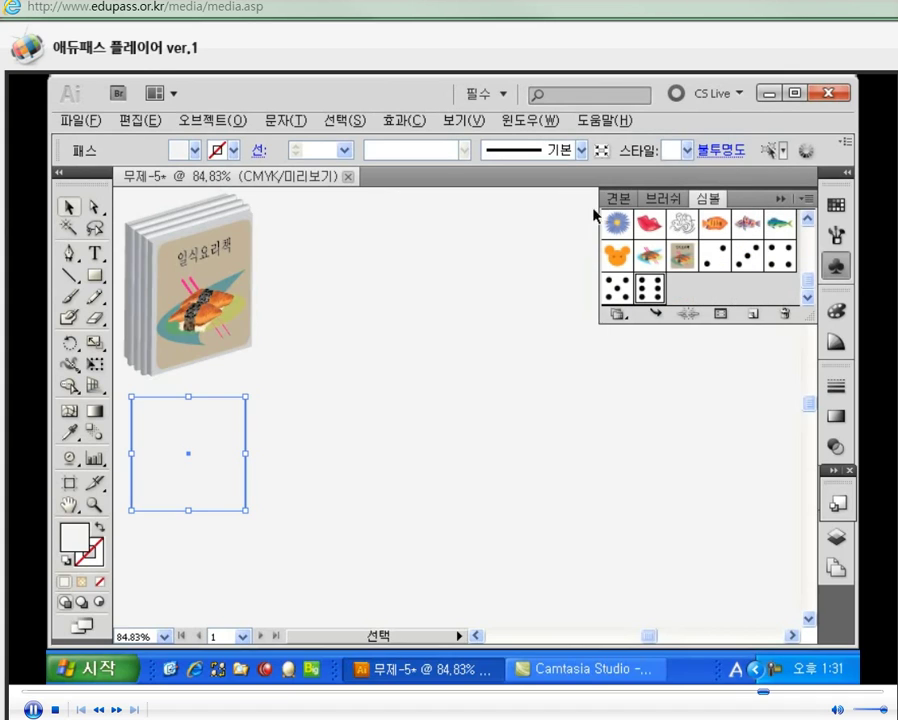
Apply a 3D Extrude & Bevel effect to the square with the preview on and an extrusion depth of 154 pt
left_click(404, 120)
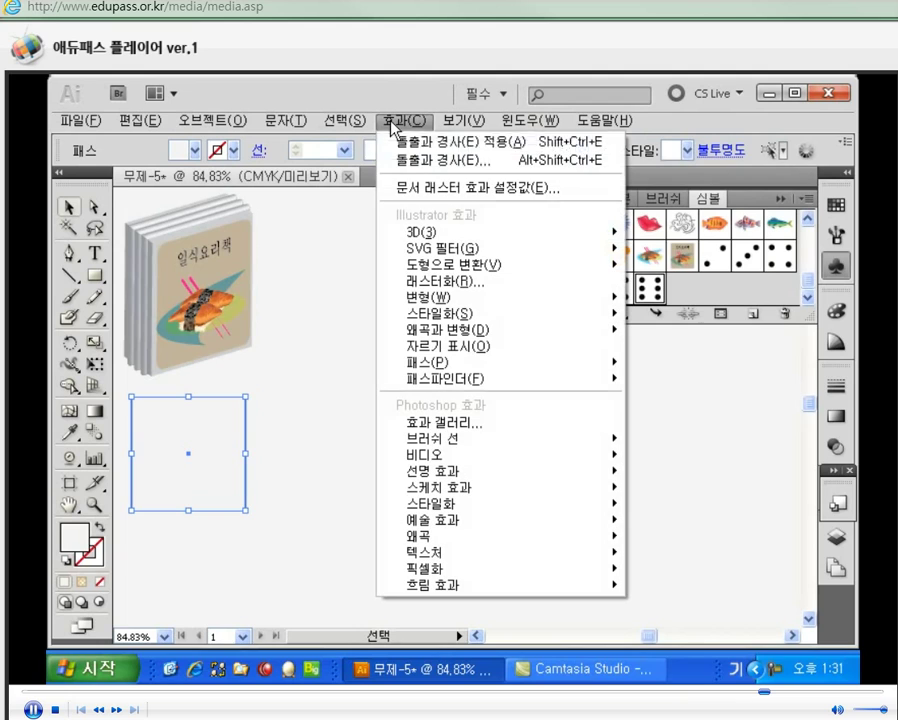
mouse_move(586, 238)
left_click(650, 231)
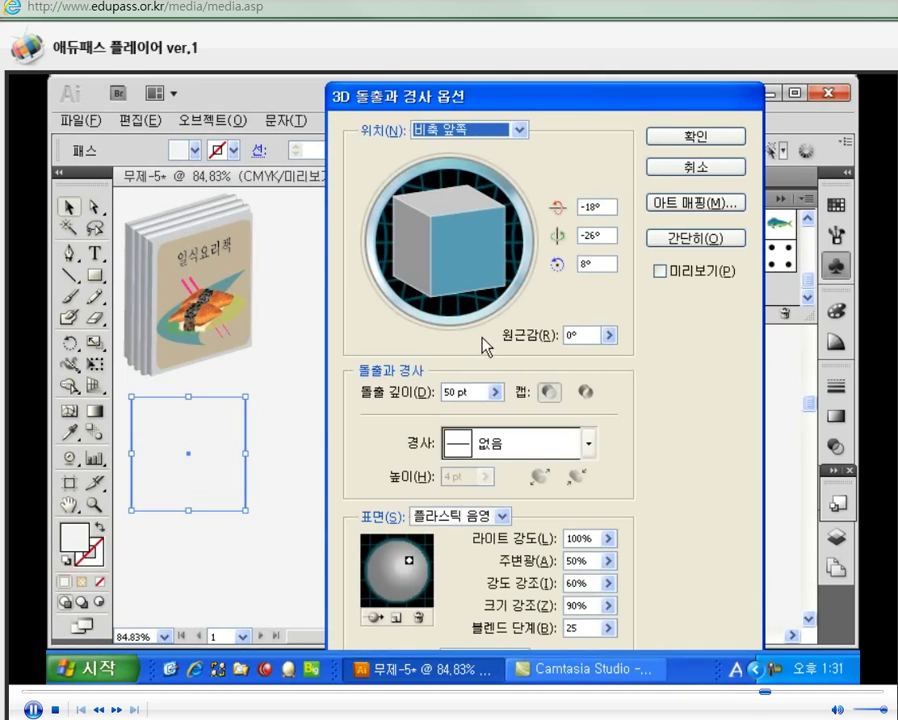
left_click(699, 273)
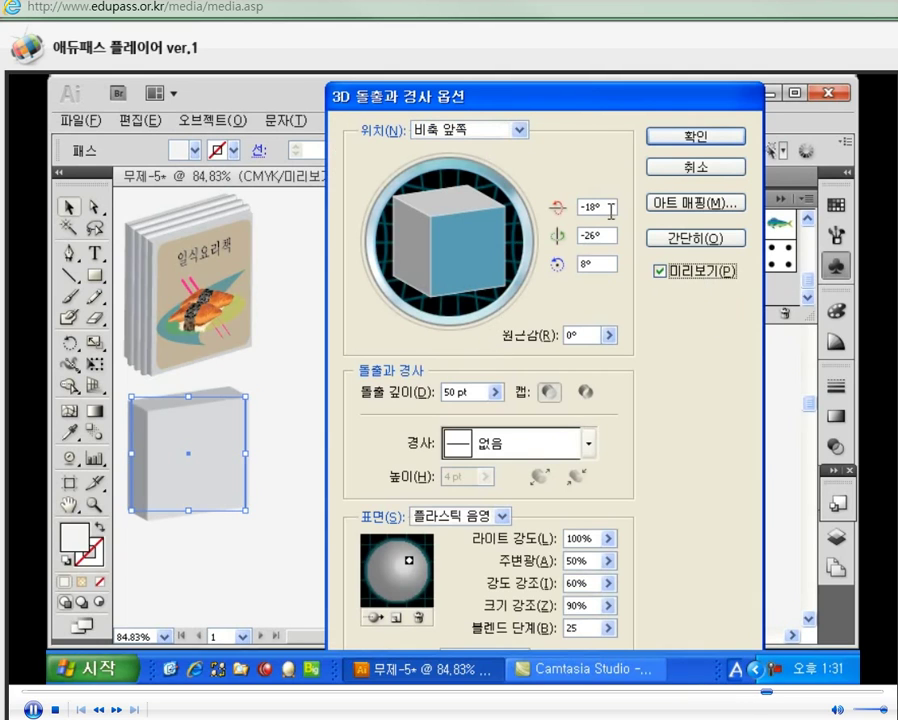
left_click_drag(517, 99, 530, 103)
double_click(480, 396)
left_click(511, 398)
left_click_drag(485, 394, 411, 392)
type("100")
key("Tab")
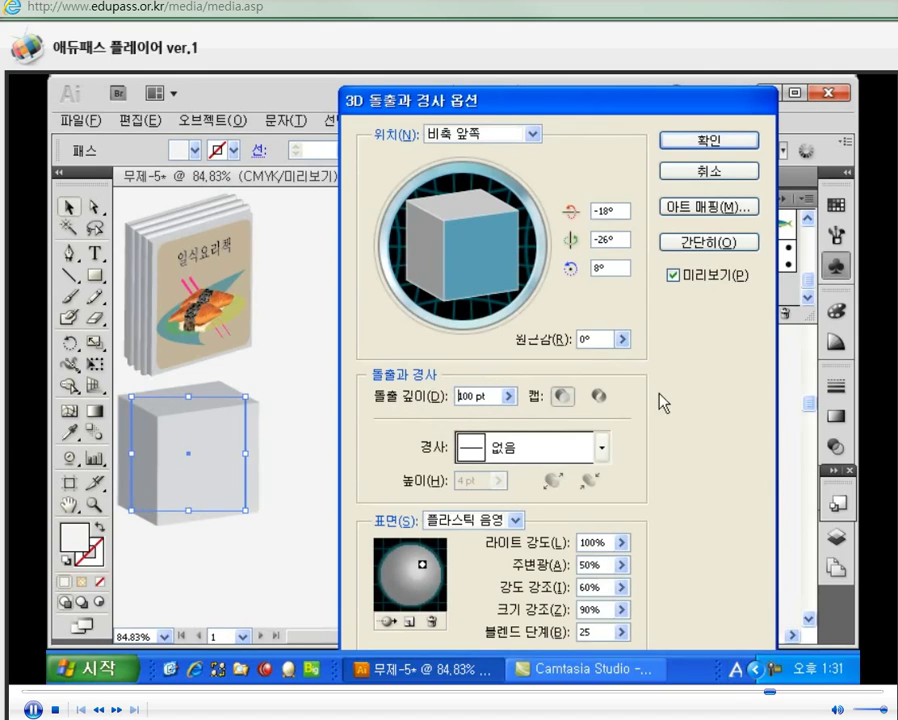
left_click(511, 397)
left_click_drag(357, 424, 407, 416)
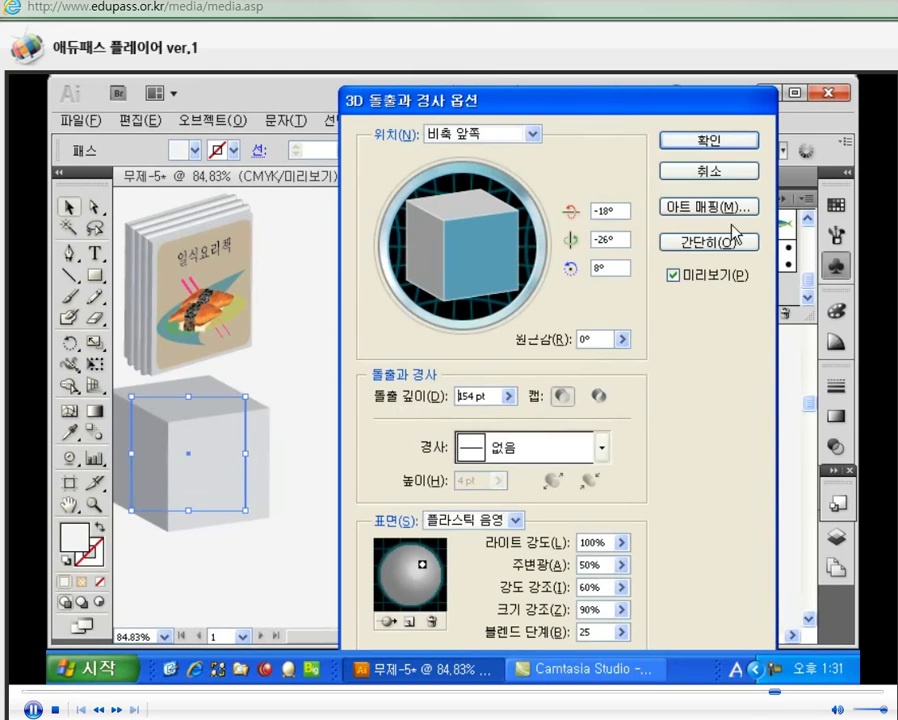
Map the dice symbol 주사위 지도 2 onto the cube's front surface, 1/6, with art mapping
left_click(680, 208)
left_click_drag(580, 186, 697, 118)
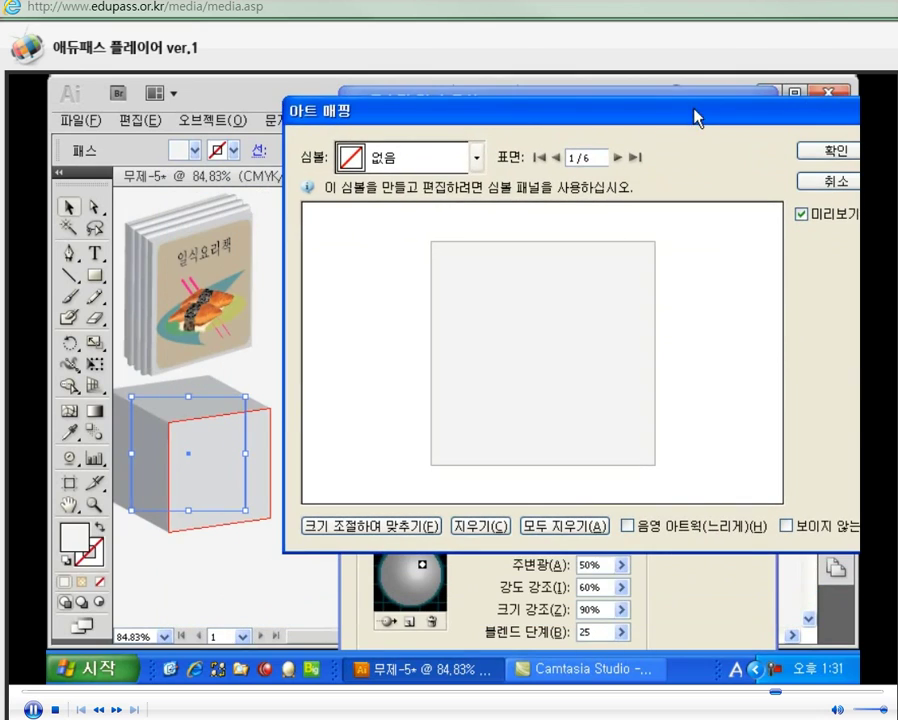
left_click(477, 157)
left_click_drag(473, 210, 482, 332)
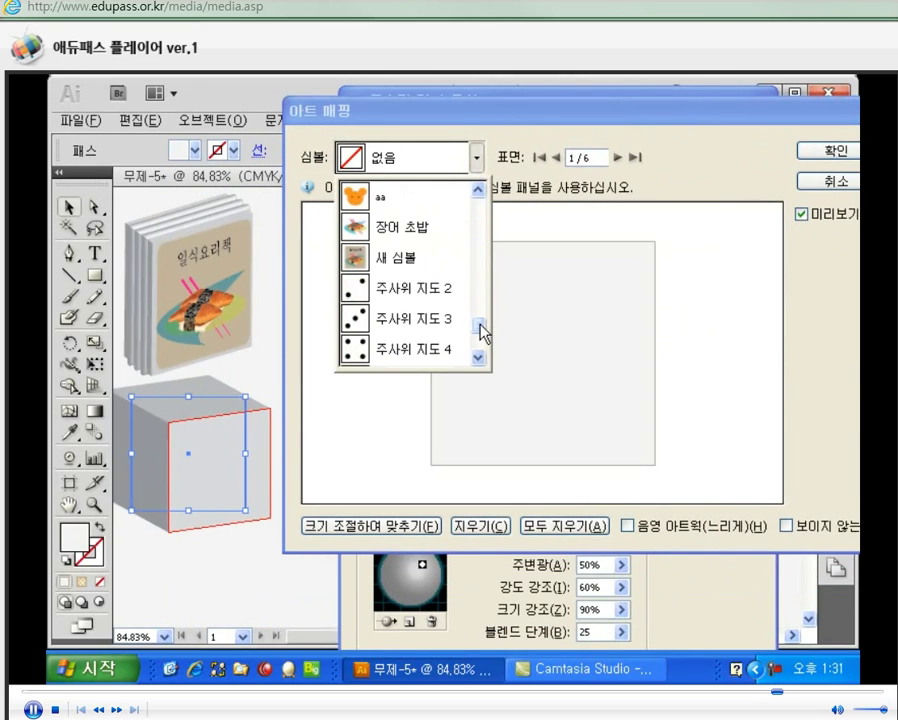
left_click(409, 292)
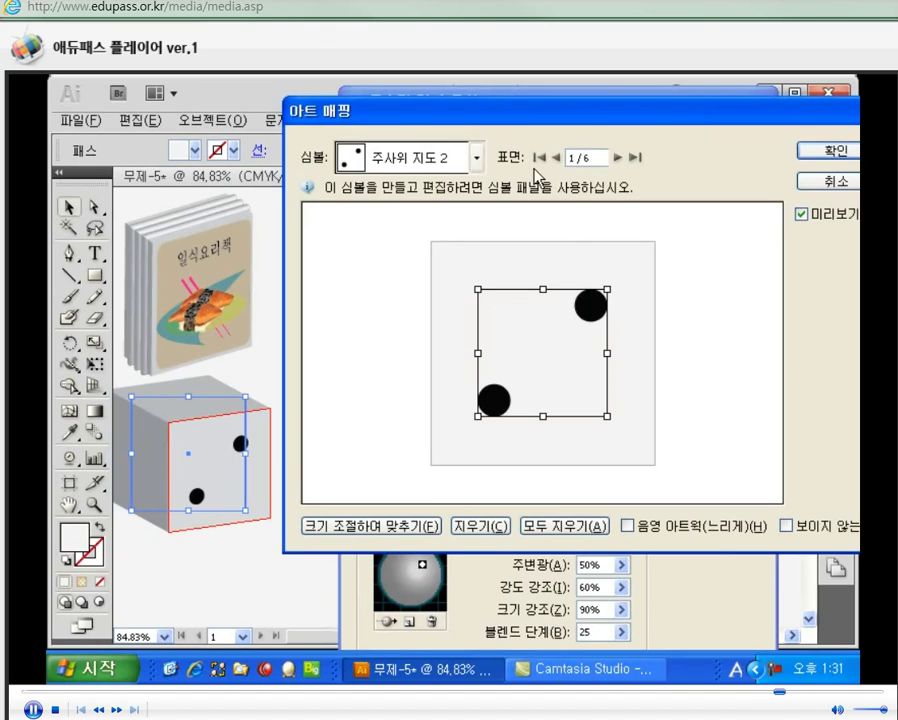
Map 주사위 지도 3 onto surface 2/6, scale it to fit, and shrink it to sit centred with a margin
left_click(618, 157)
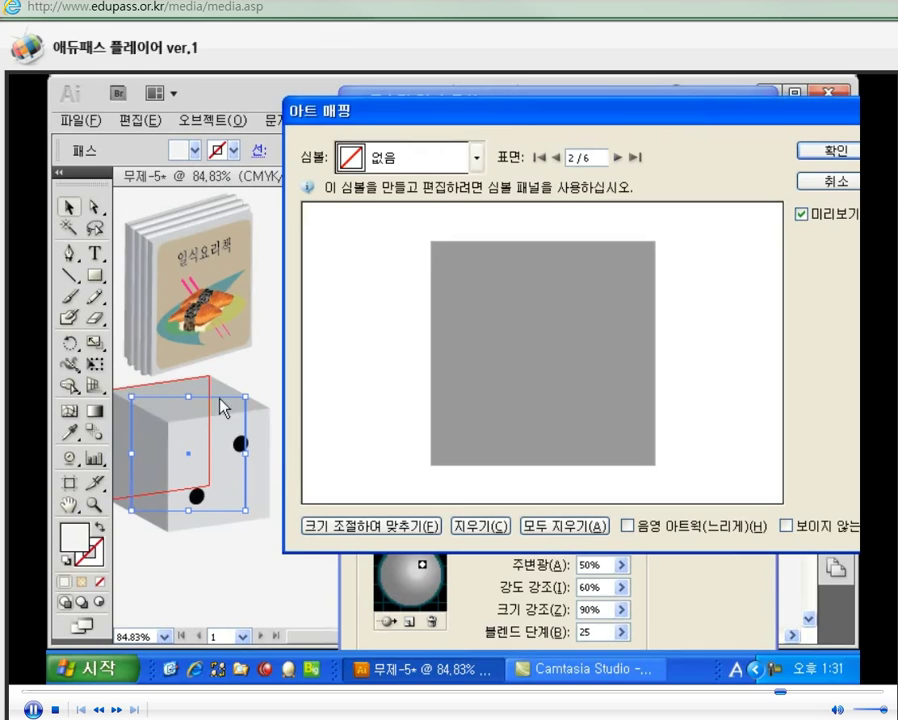
left_click(476, 157)
left_click_drag(480, 226, 476, 334)
left_click(470, 284)
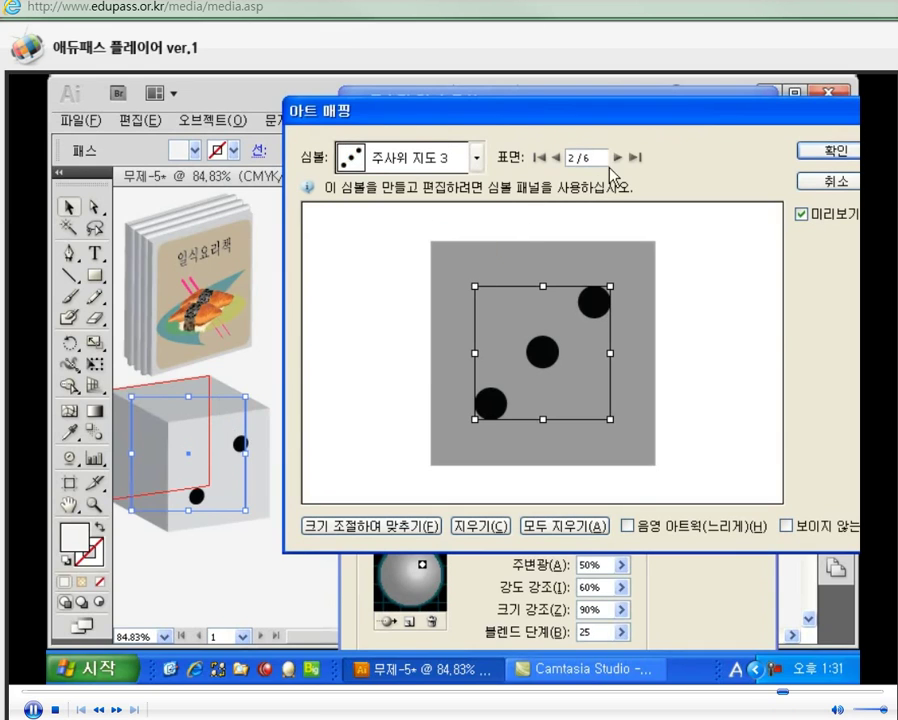
left_click(410, 525)
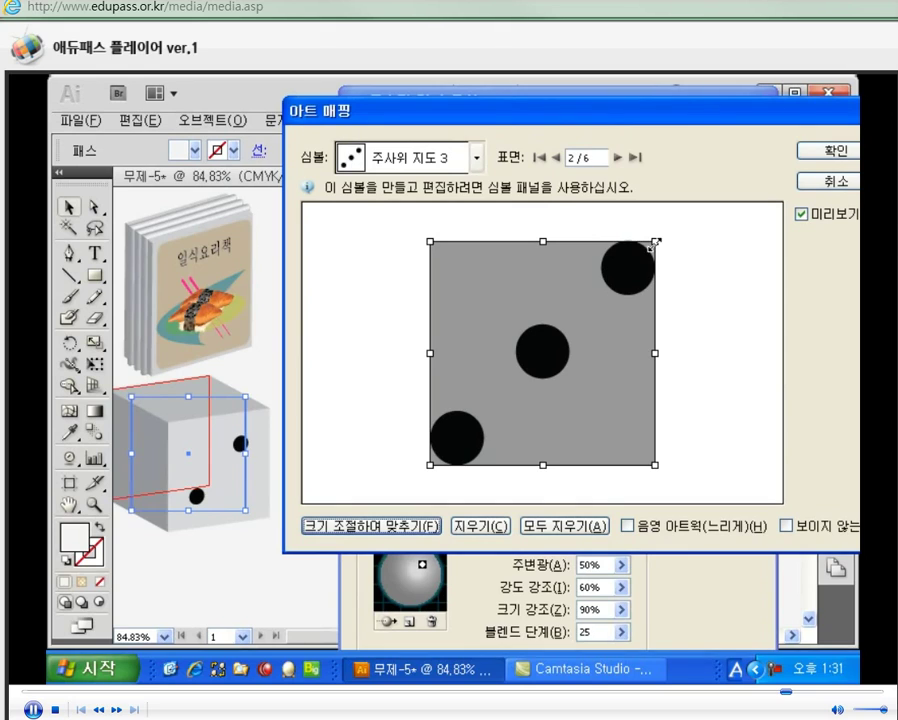
left_click_drag(654, 241, 566, 327)
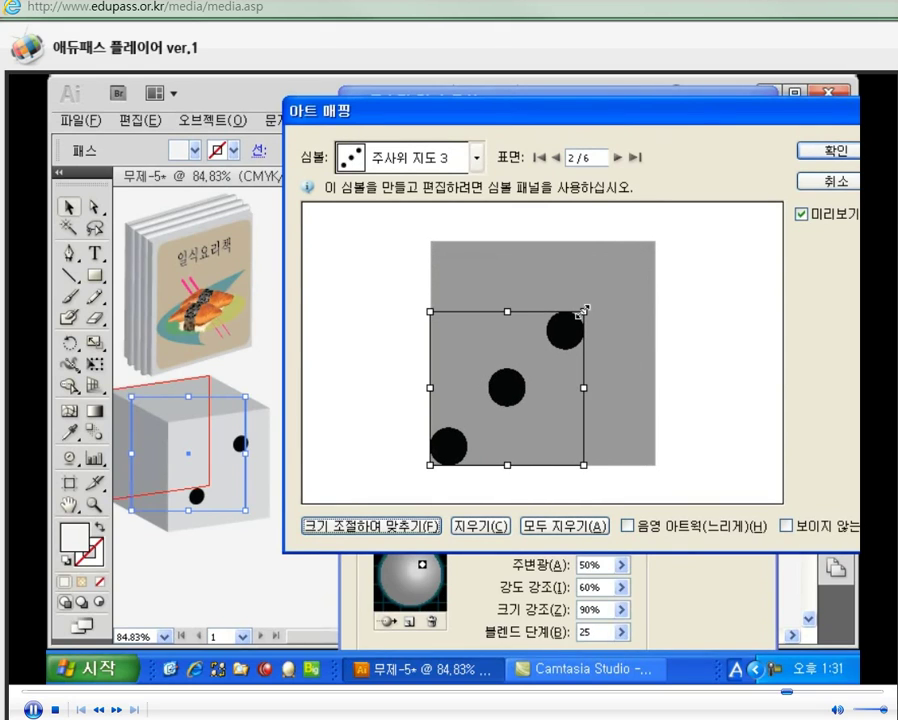
left_click_drag(510, 396, 550, 346)
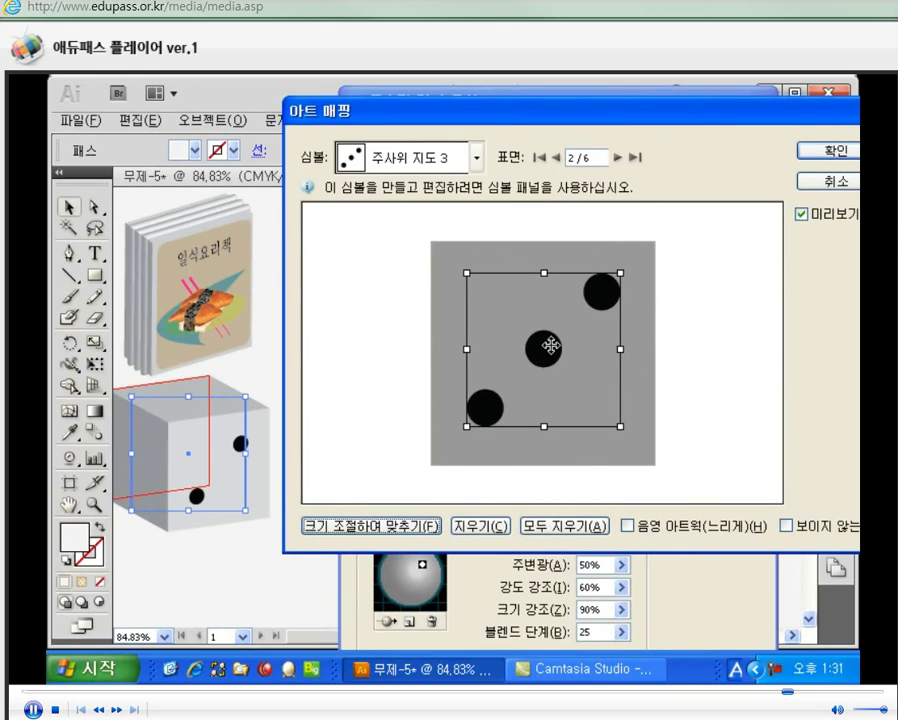
Map 주사위 지도 4 onto surface 3/6, apply the mapping and 3D effect, and deselect the die
left_click(619, 157)
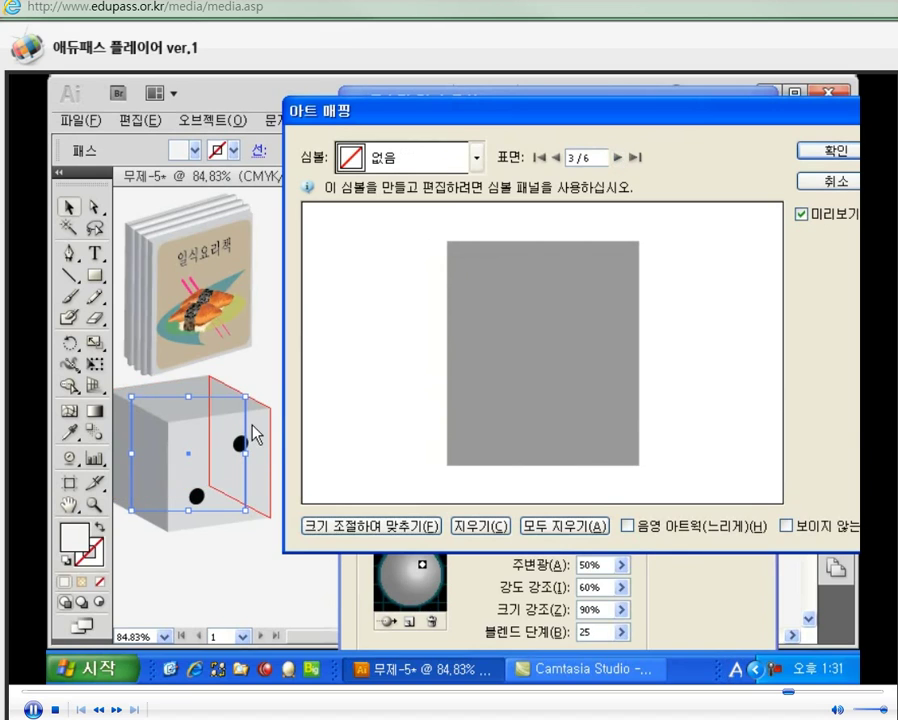
left_click(476, 157)
left_click_drag(476, 230, 473, 351)
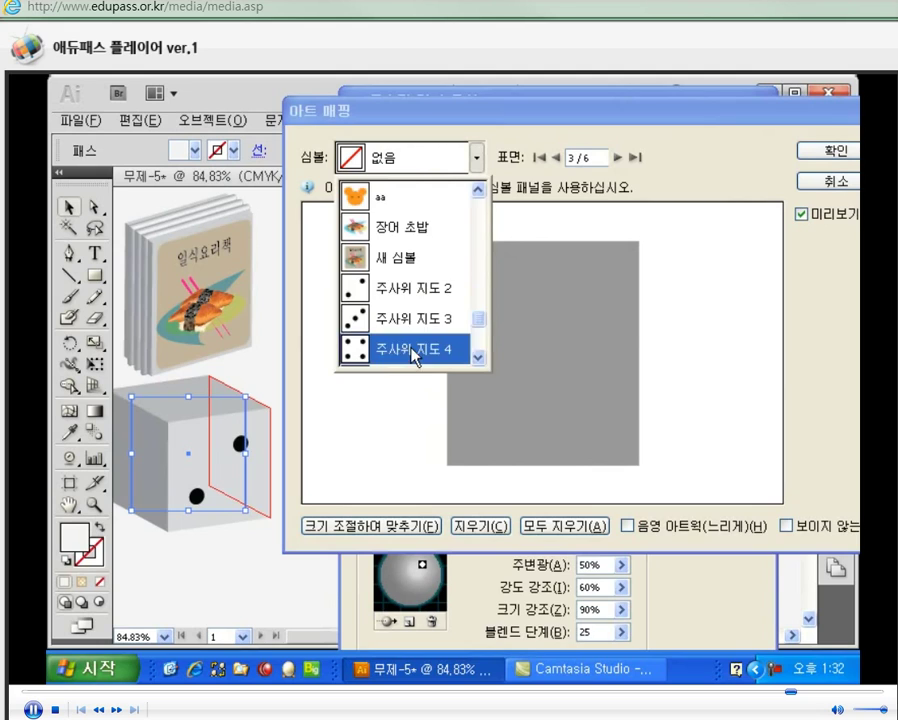
left_click(415, 359)
left_click(836, 150)
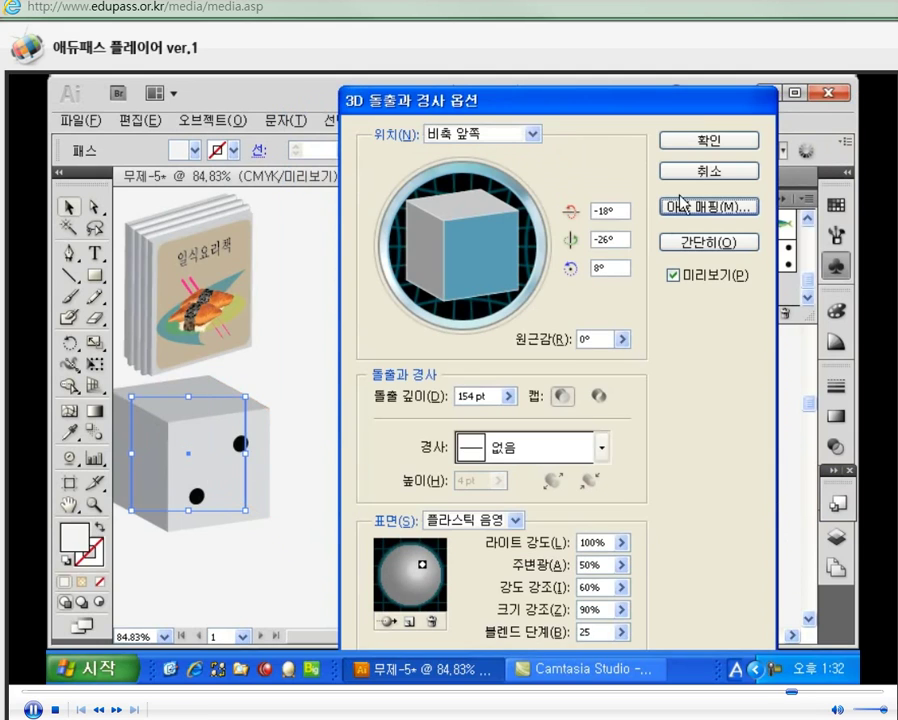
left_click(692, 140)
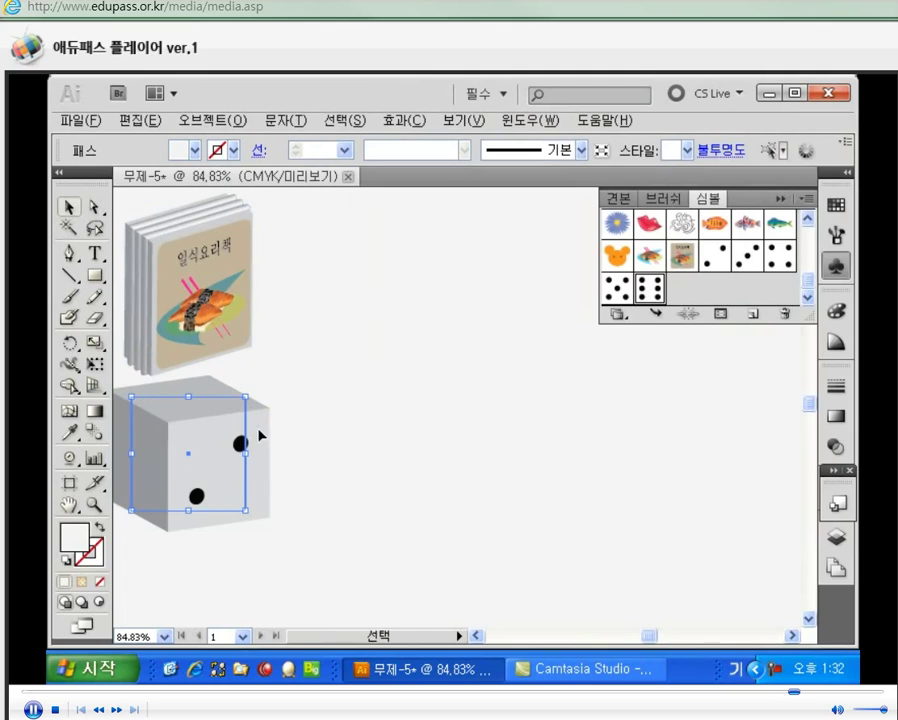
left_click(320, 499)
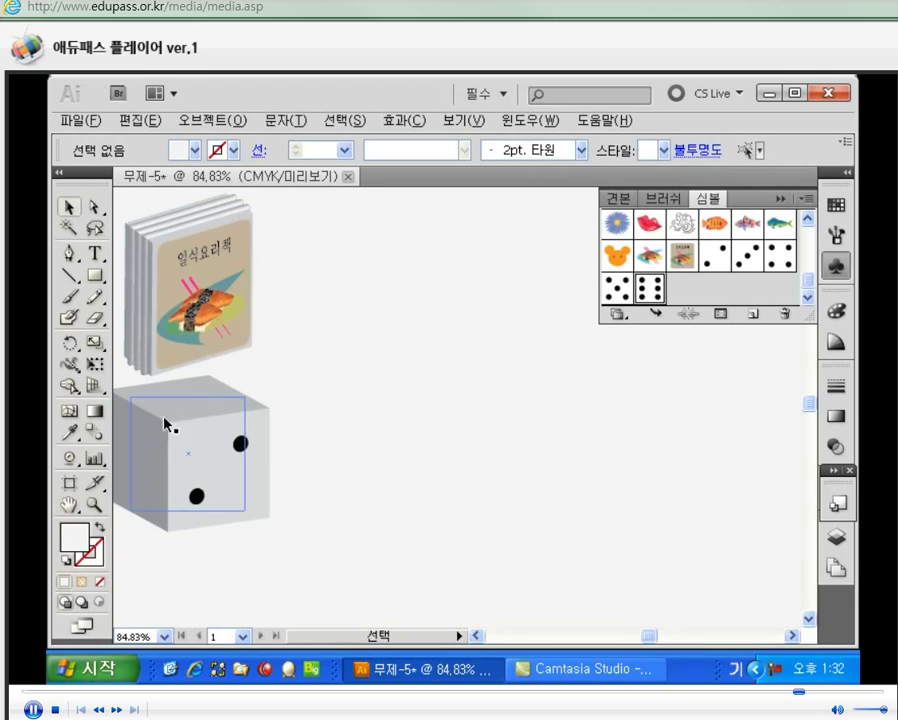
Draw an open plate profile with the Pen tool: a descending curve, a long horizontal line, a short downward step and a short horizontal end
left_click(69, 253)
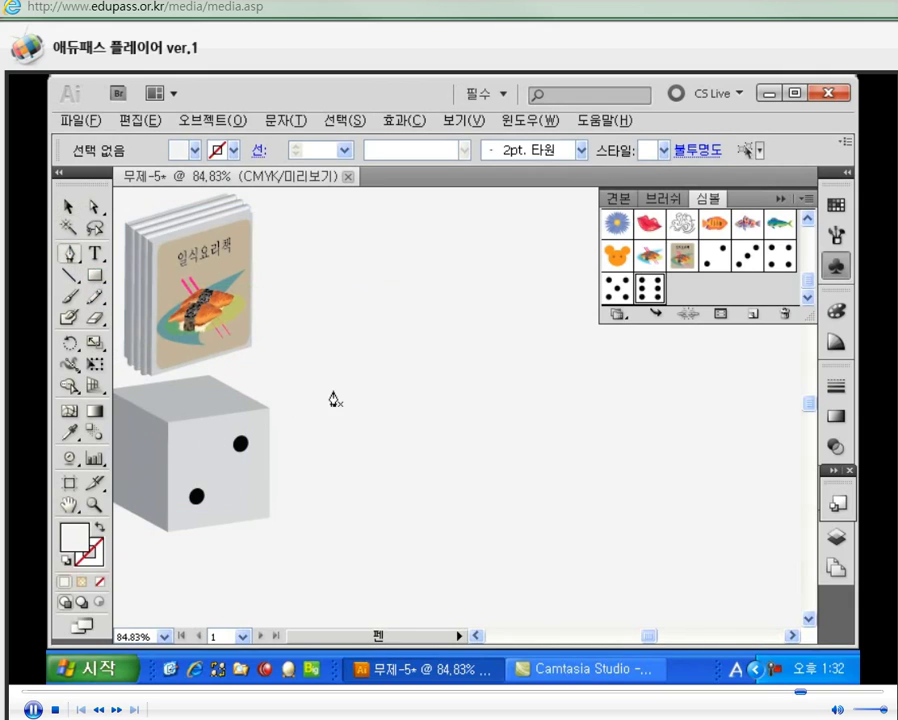
left_click(307, 344)
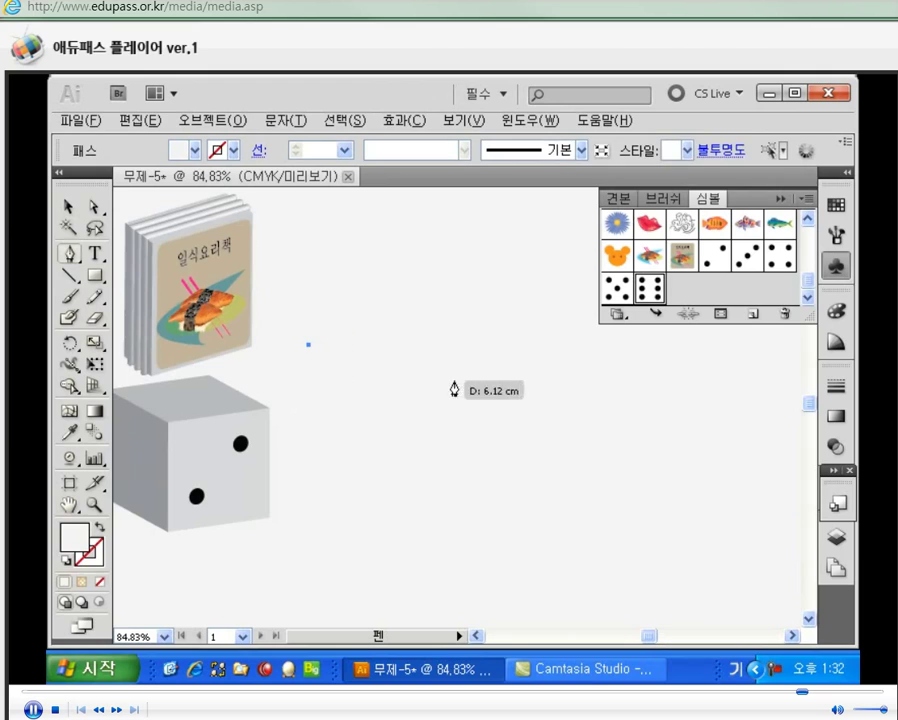
left_click_drag(361, 373, 384, 381)
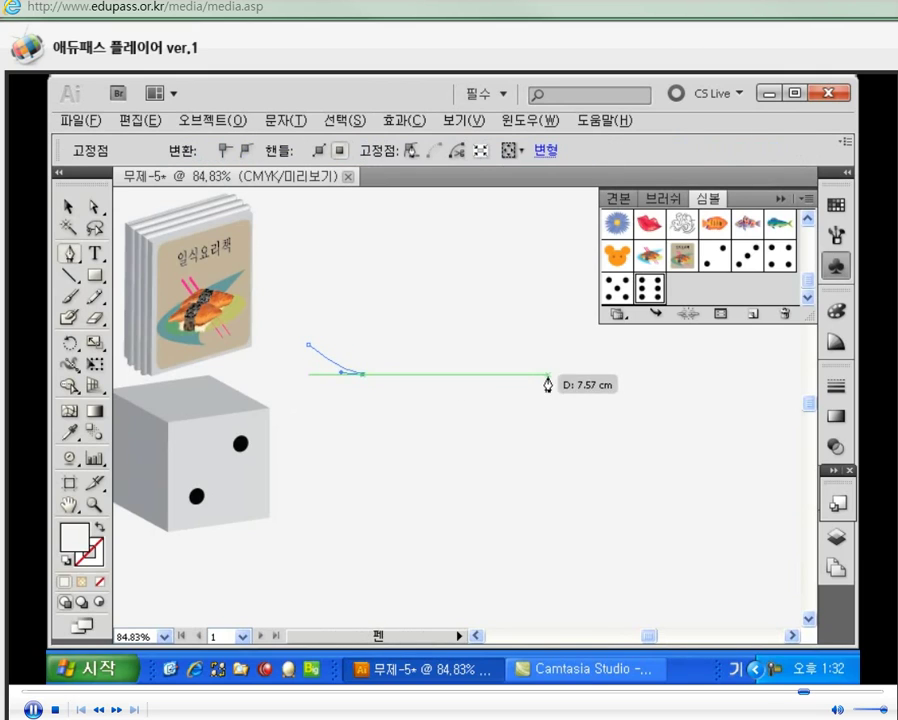
left_click(548, 374)
key("Delete")
left_click(548, 386)
left_click(621, 387)
left_click(69, 208)
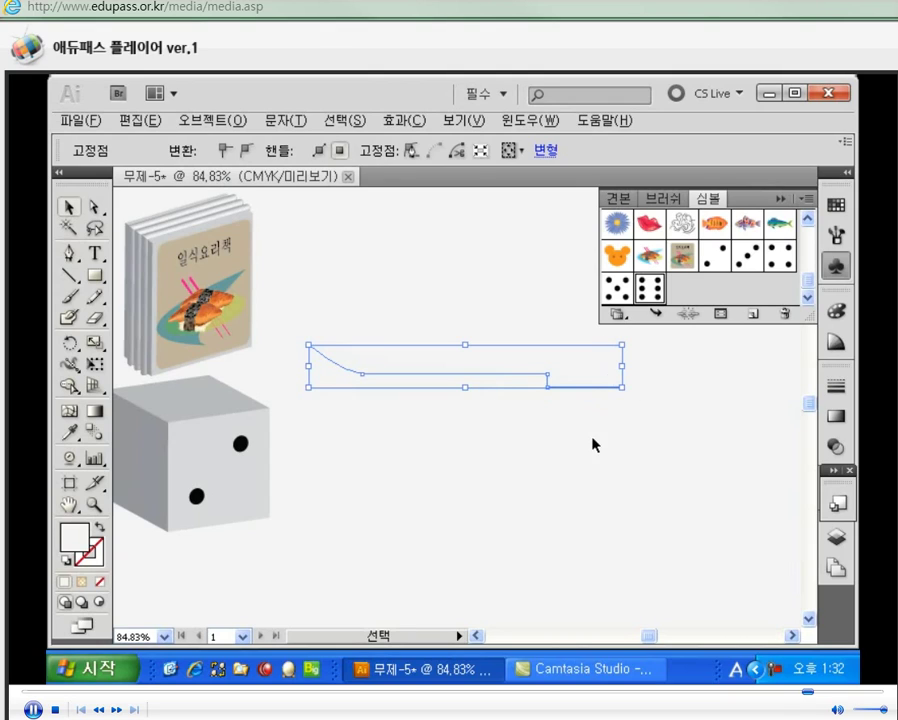
Apply the 3D Revolve effect to the plate profile with the preview turned on
left_click_drag(525, 375, 360, 387)
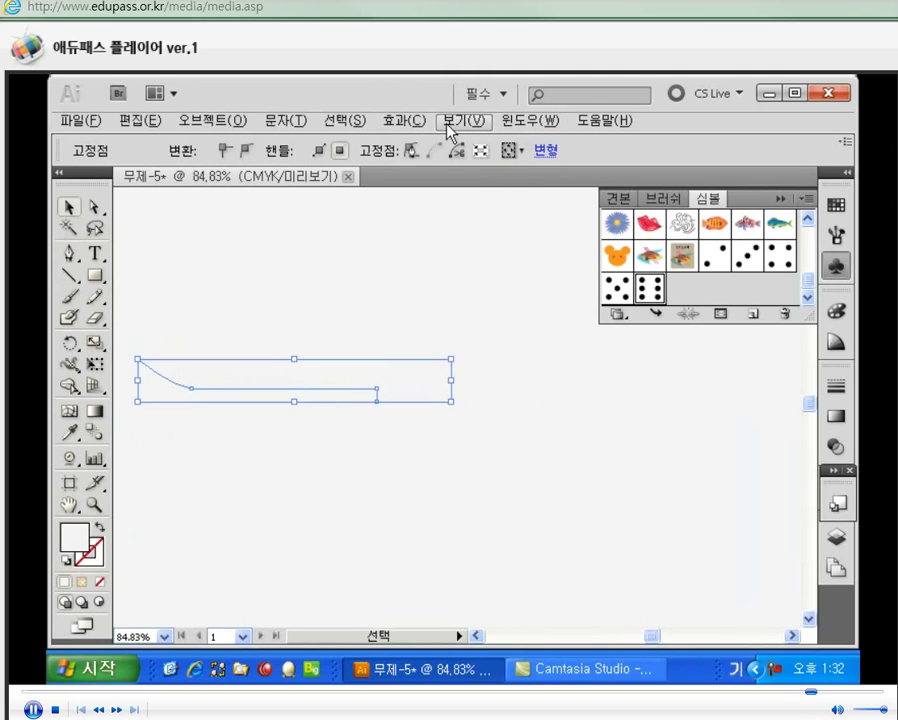
left_click(404, 122)
mouse_move(443, 235)
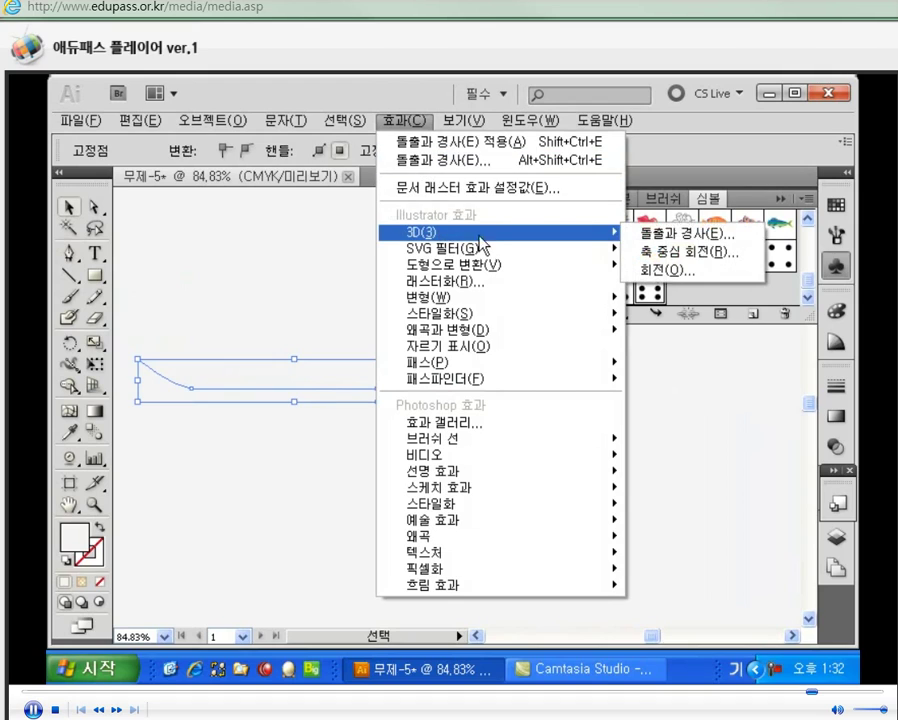
left_click(704, 262)
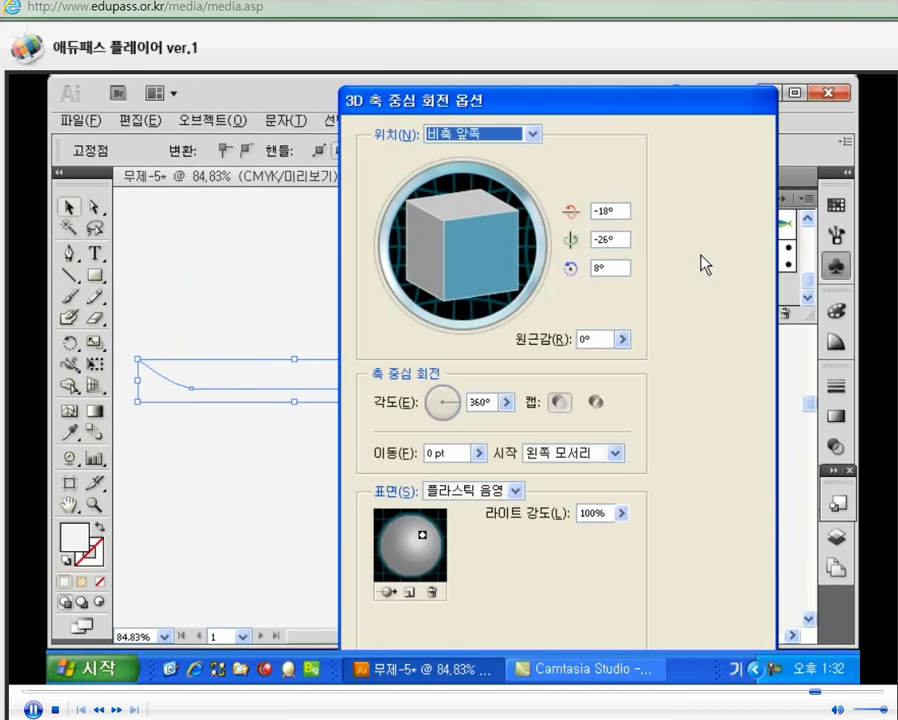
left_click_drag(540, 108, 632, 91)
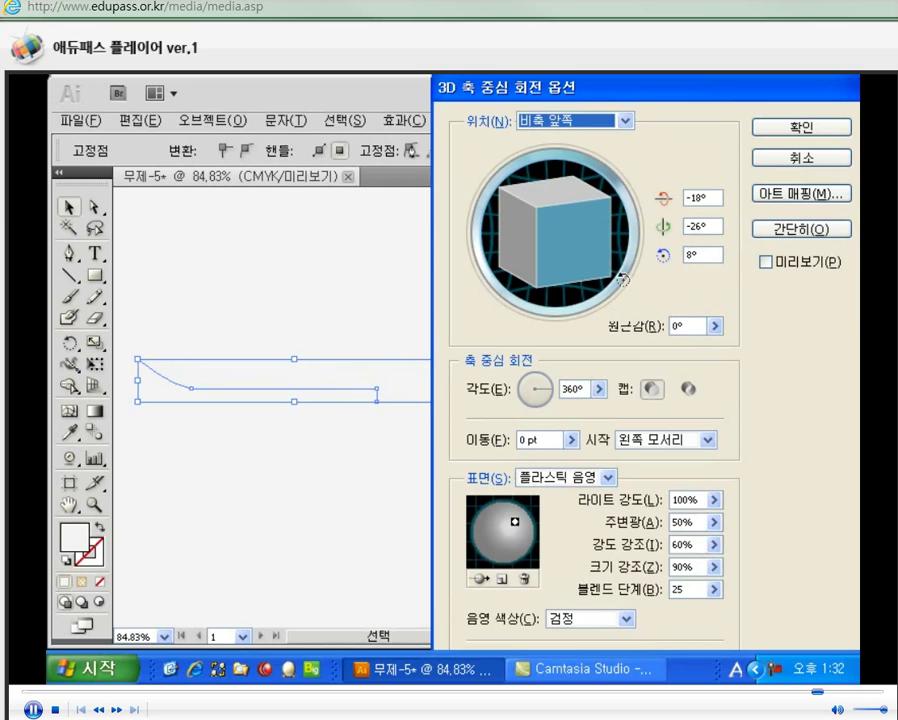
left_click_drag(449, 99, 647, 85)
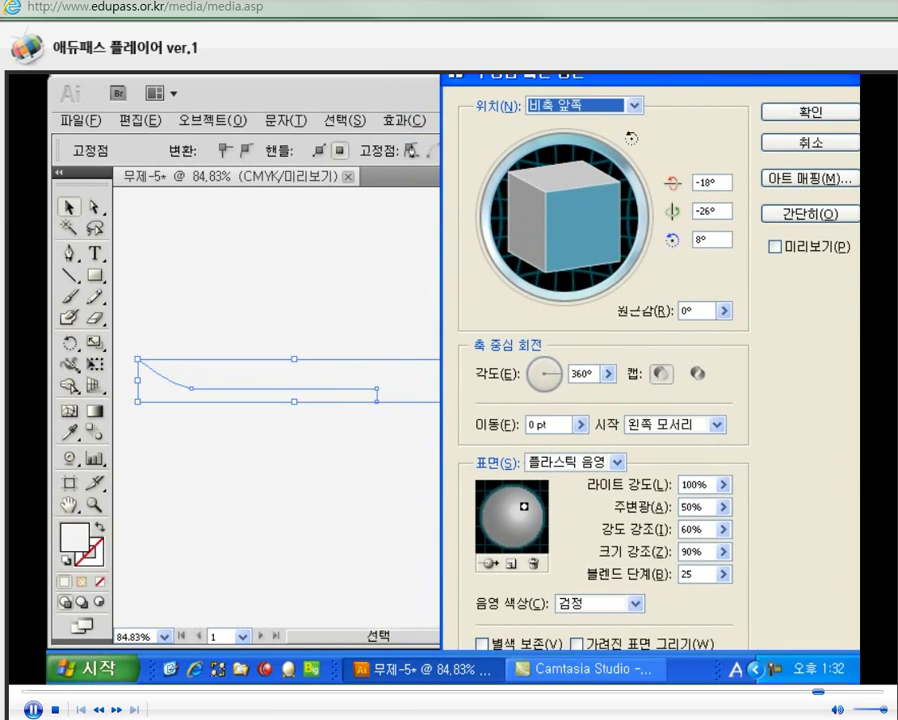
left_click(536, 425)
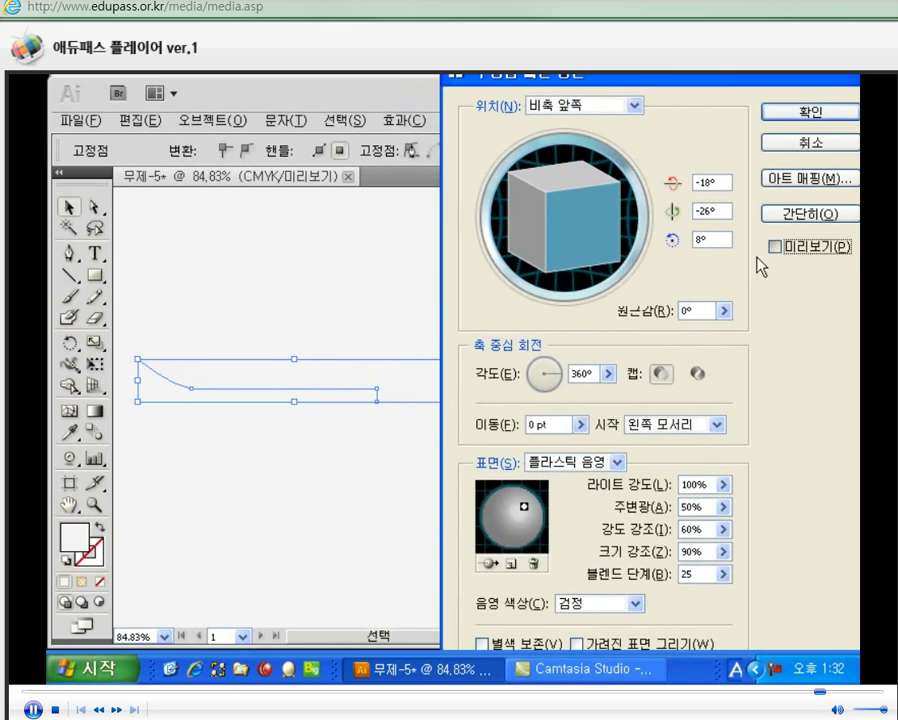
left_click(775, 246)
left_click_drag(647, 72, 680, 92)
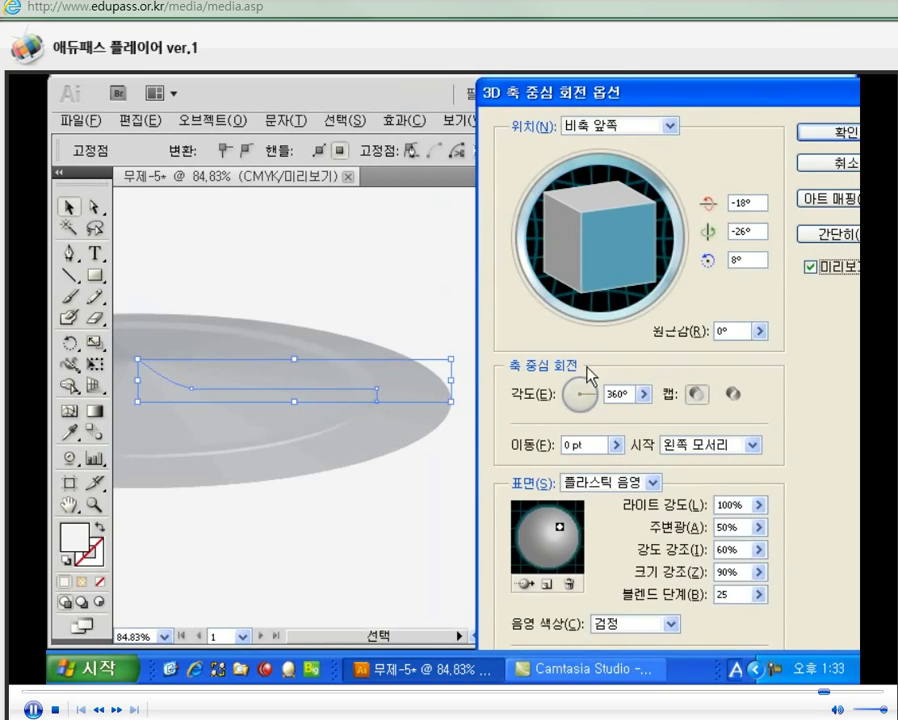
Compare revolving the profile around its left and right edges, and set the axis to the right edge (오른쪽 모서리)
left_click(740, 444)
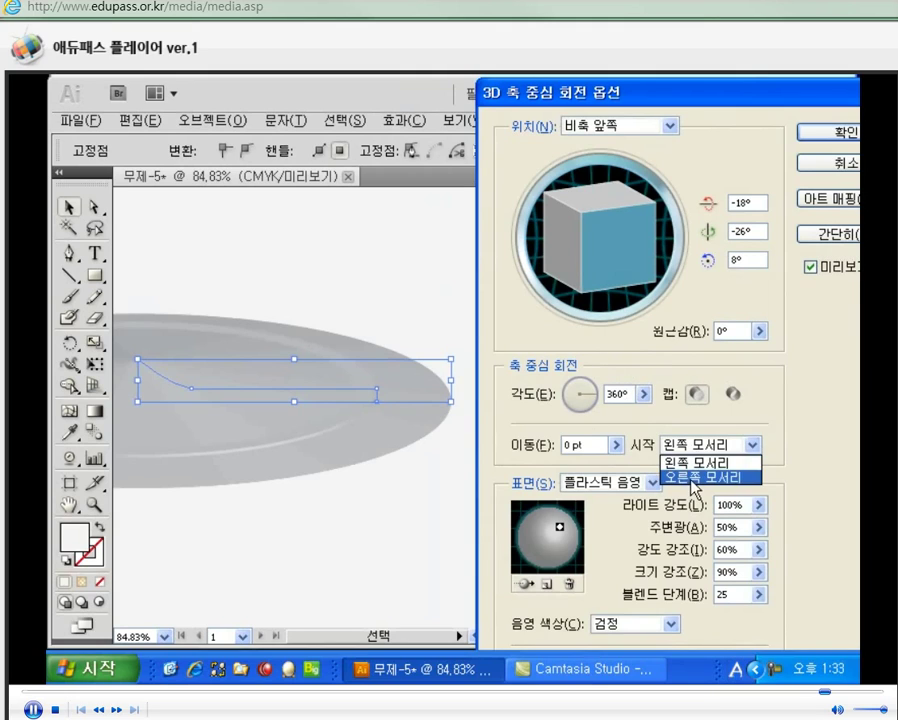
left_click(700, 476)
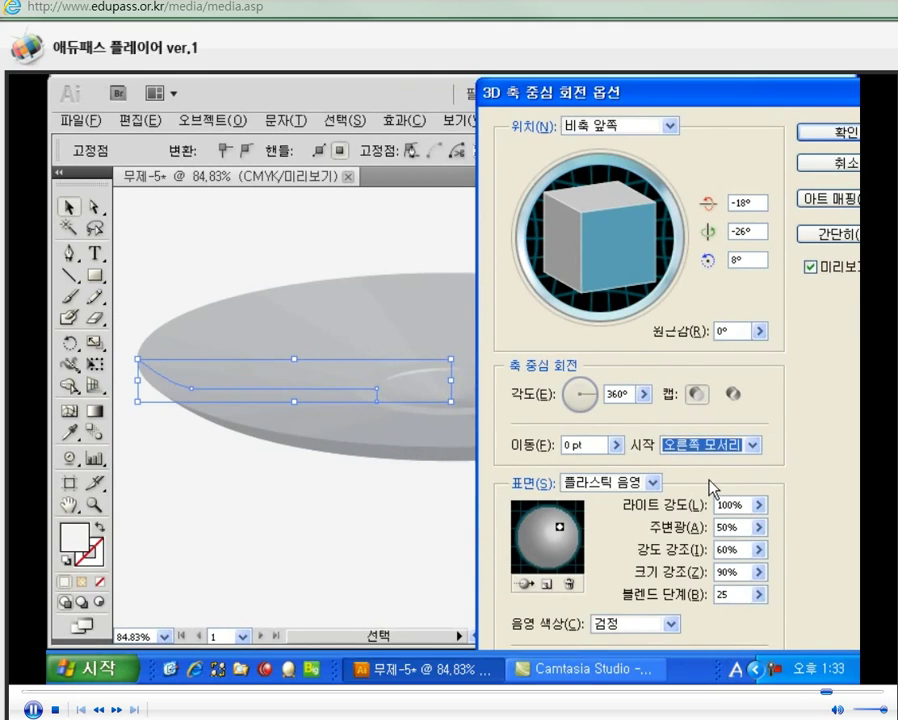
left_click(740, 444)
left_click(700, 462)
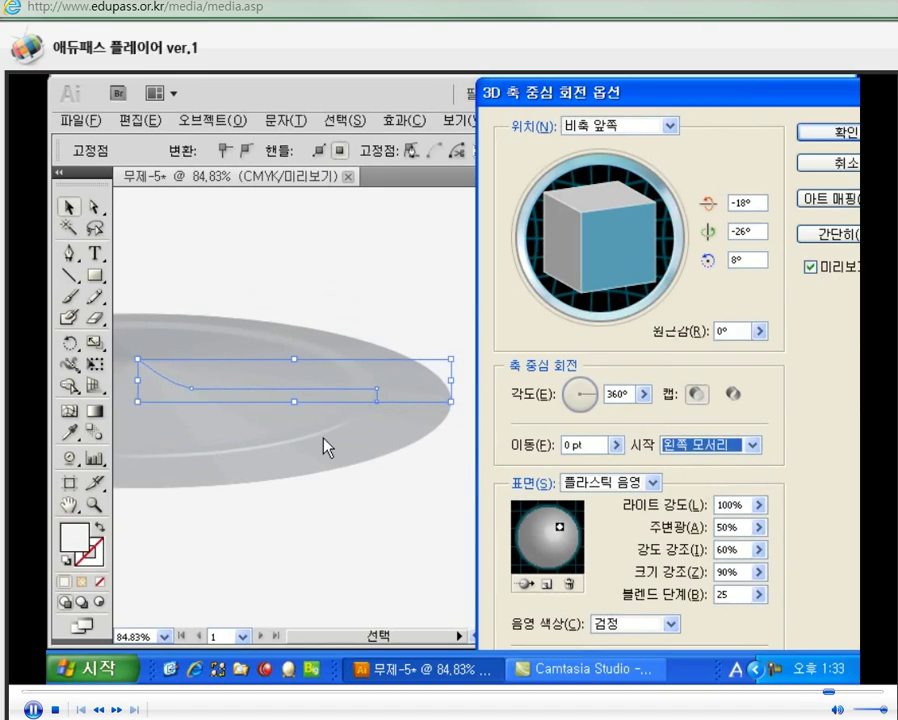
left_click(748, 445)
left_click(722, 477)
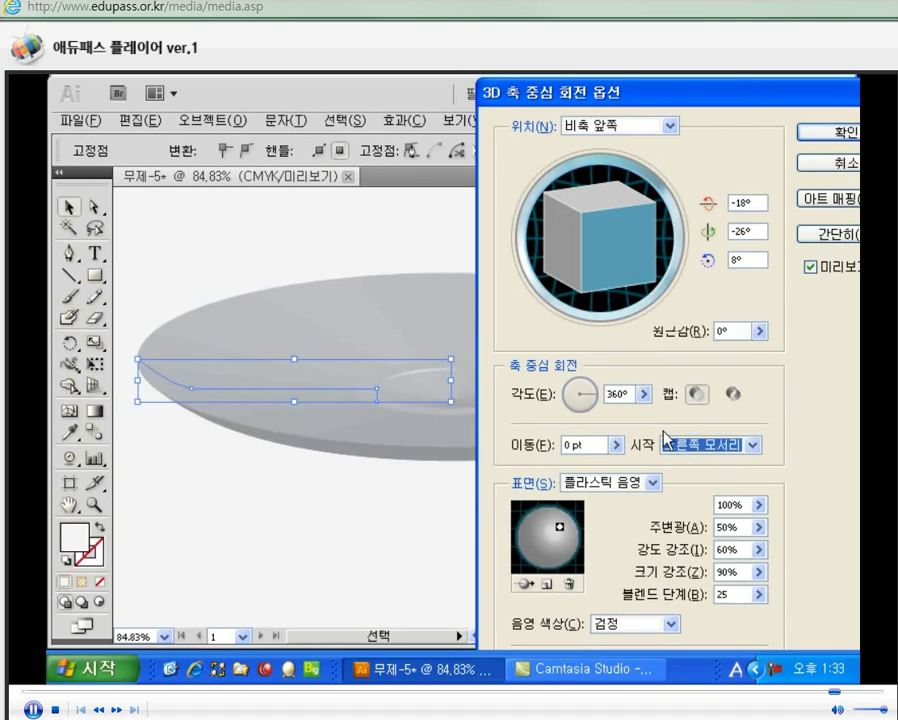
Try to map the 현란한 선 symbol, scaled to fit, onto surface 1/9 of the revolved plate
left_click_drag(695, 100, 460, 460)
left_click(610, 557)
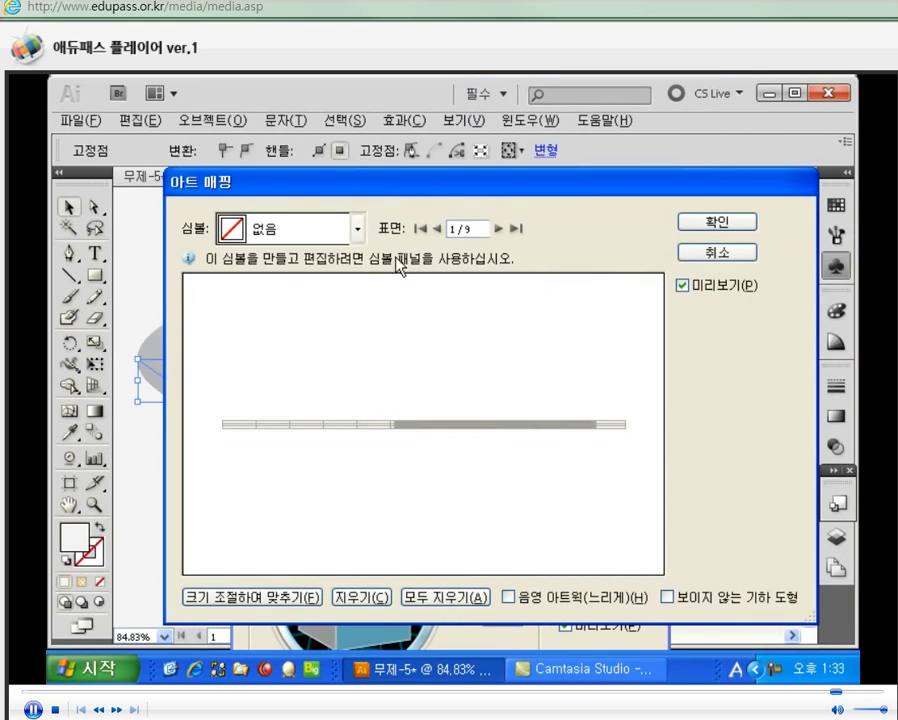
left_click(357, 229)
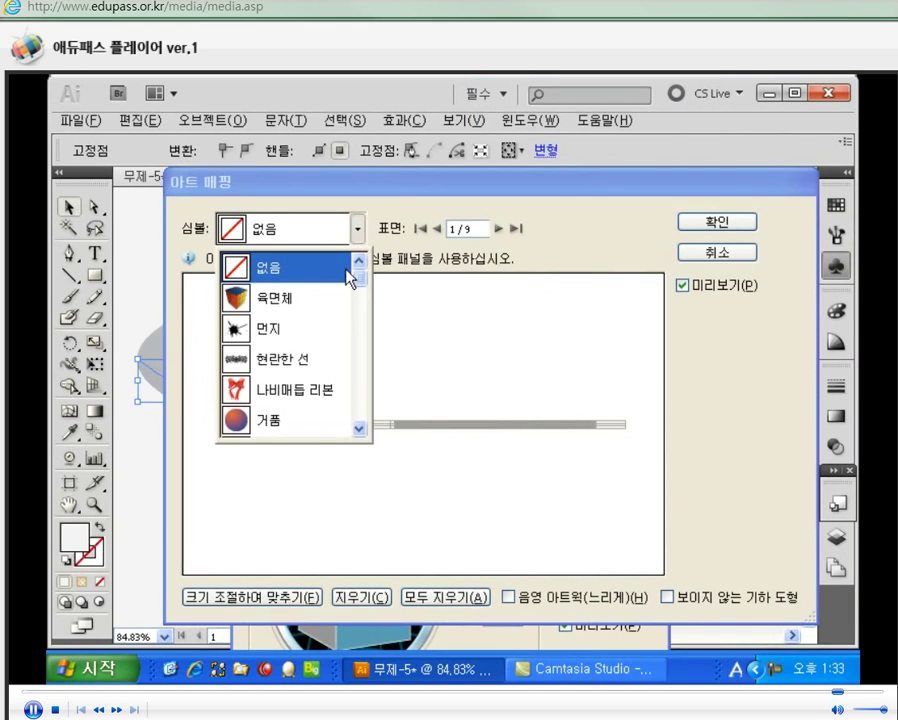
scroll(363, 287, "down", 1)
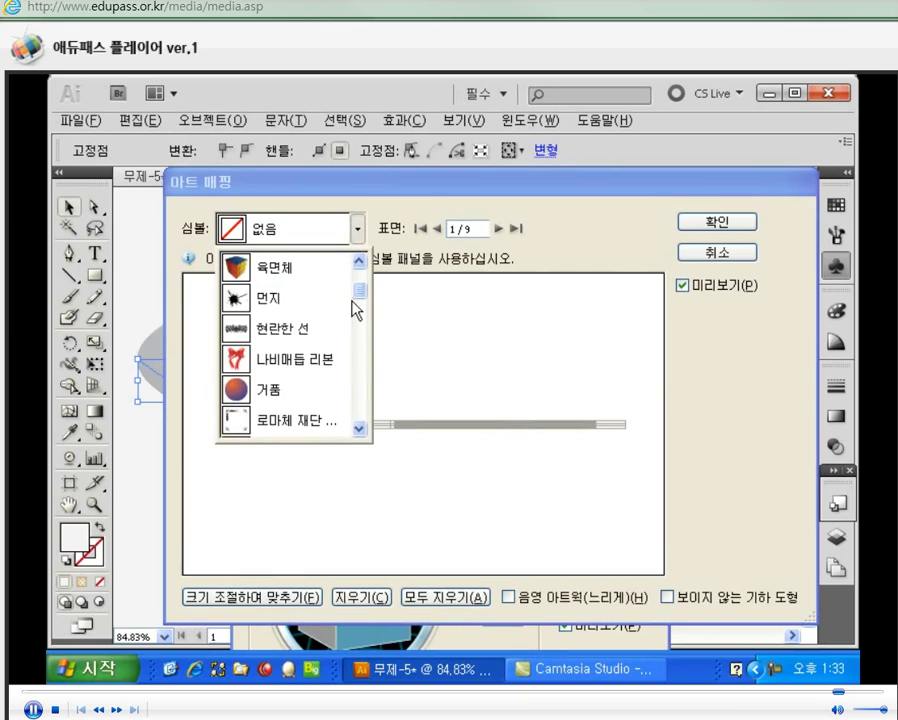
left_click(292, 330)
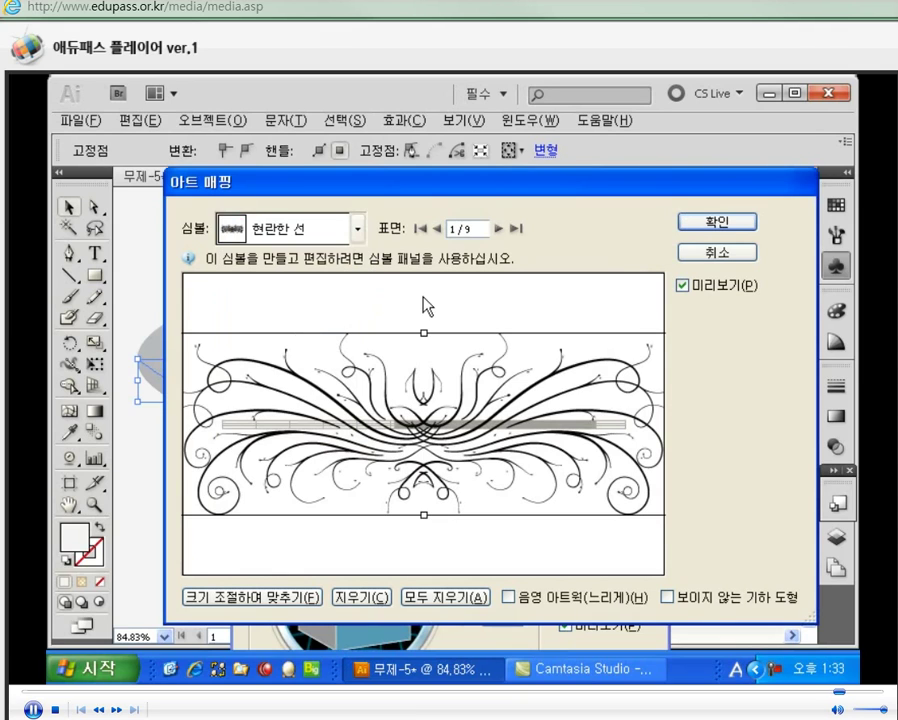
left_click(284, 596)
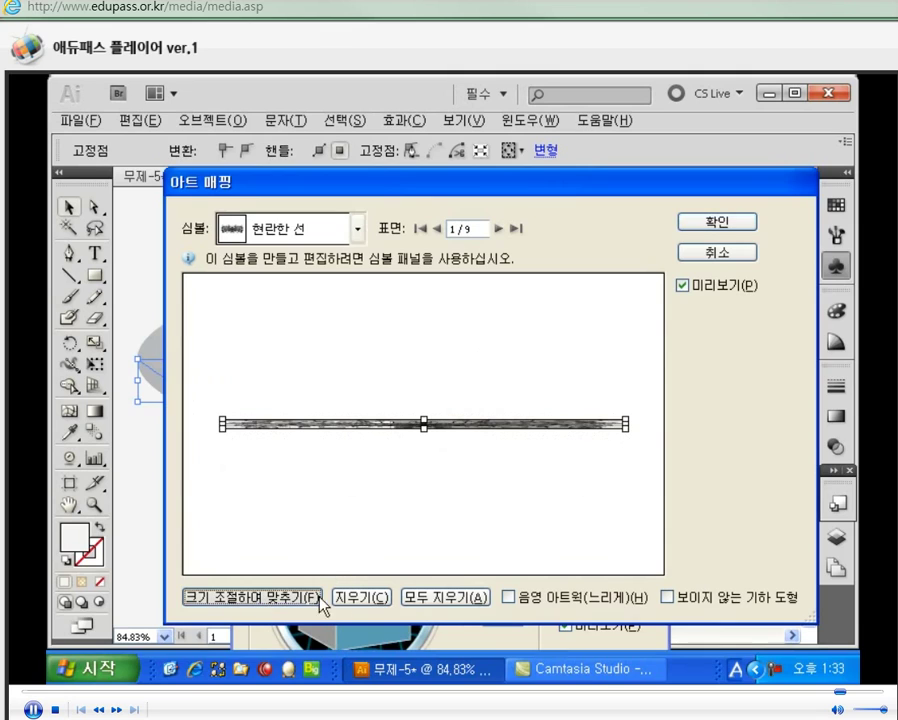
left_click(712, 222)
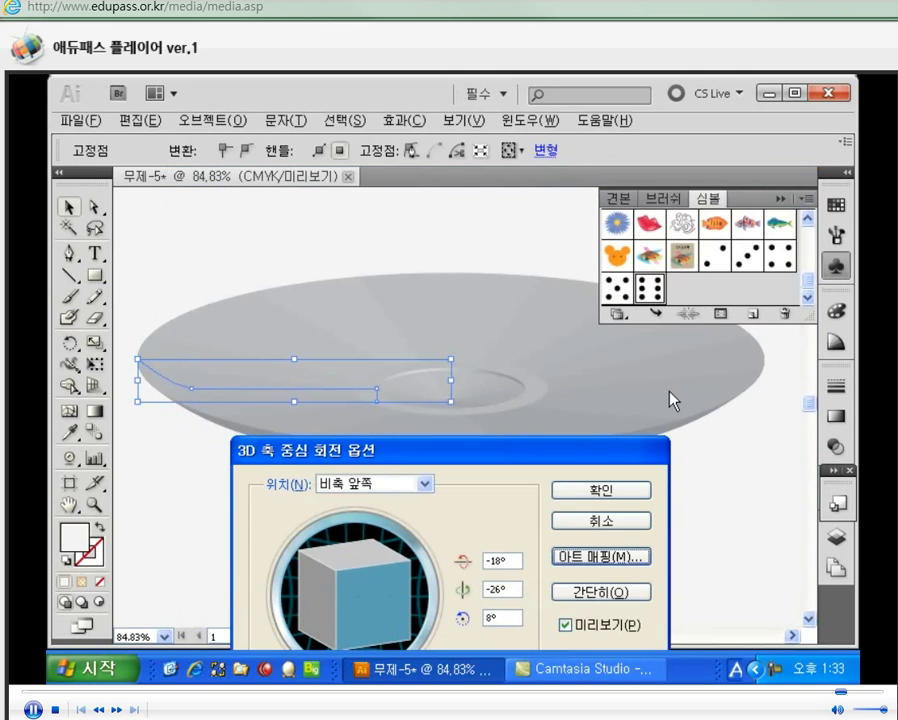
Apply the 3D Revolve settings to the plate profile, and undo the effect
left_click_drag(560, 462, 560, 415)
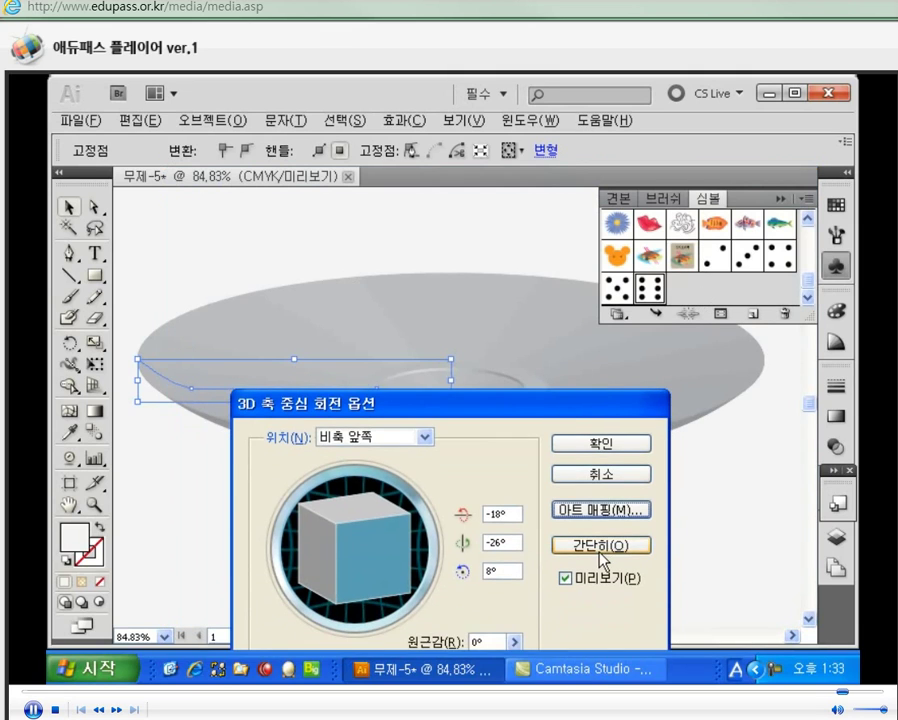
left_click(601, 443)
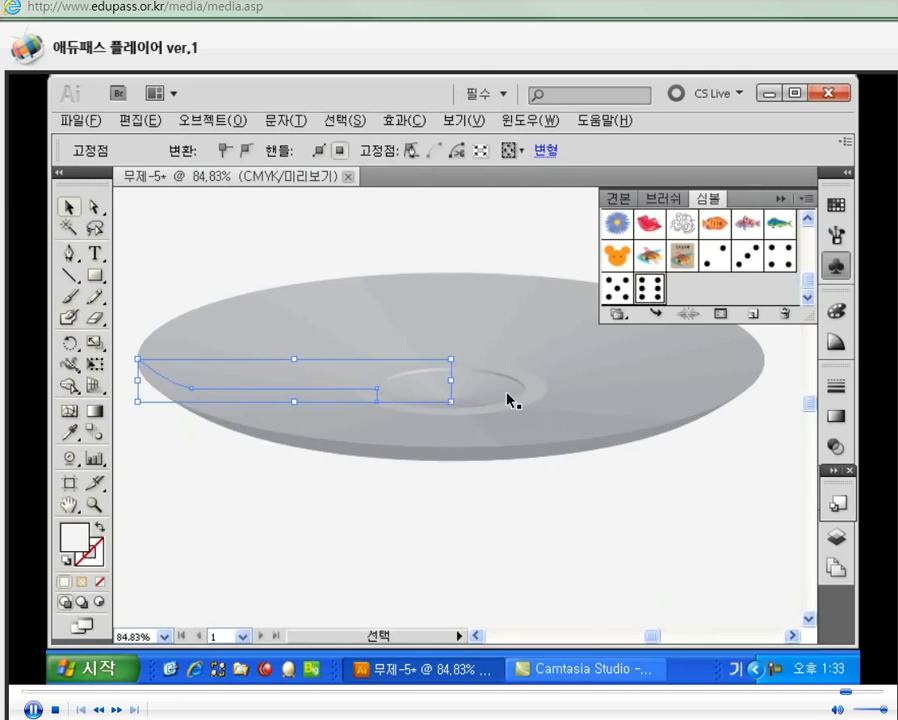
key("ctrl+z")
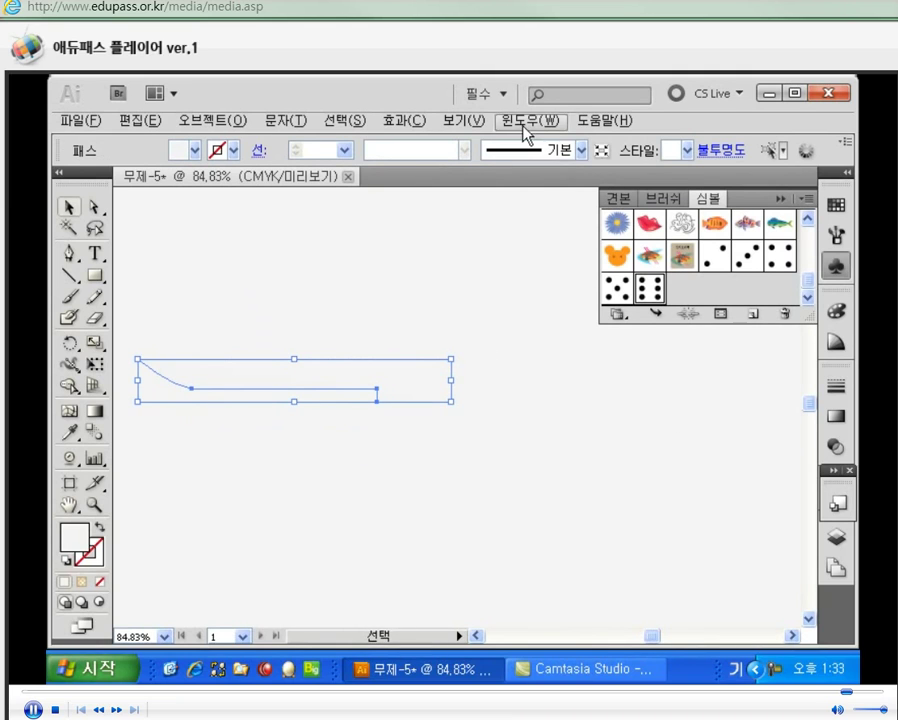
Reapply the 3D Revolve effect to the plate profile around its right edge (오른쪽 모서리), with the preview on
left_click(463, 121)
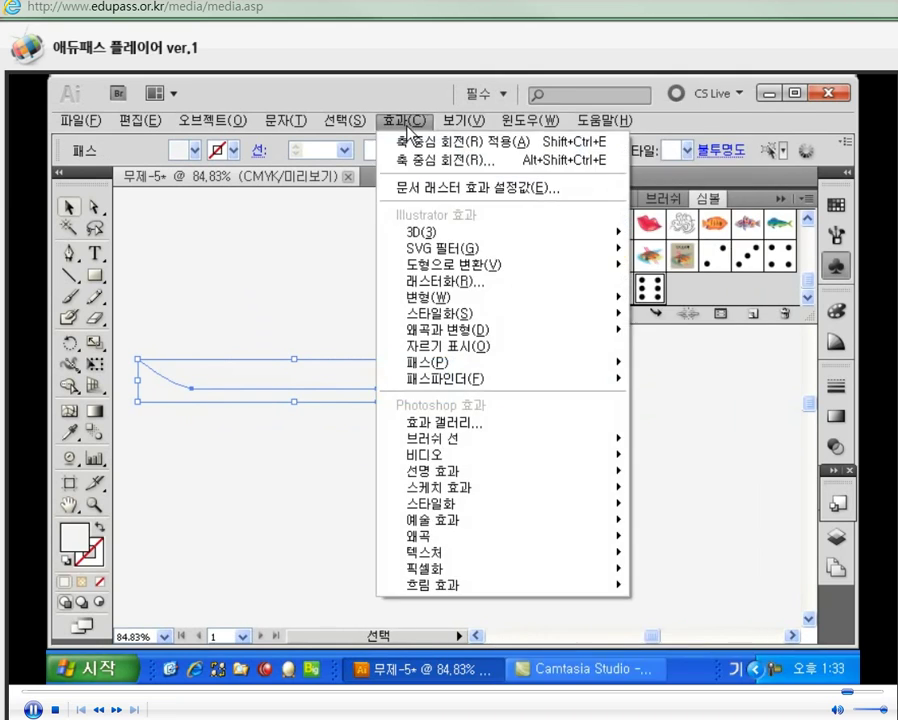
mouse_move(413, 231)
left_click(690, 253)
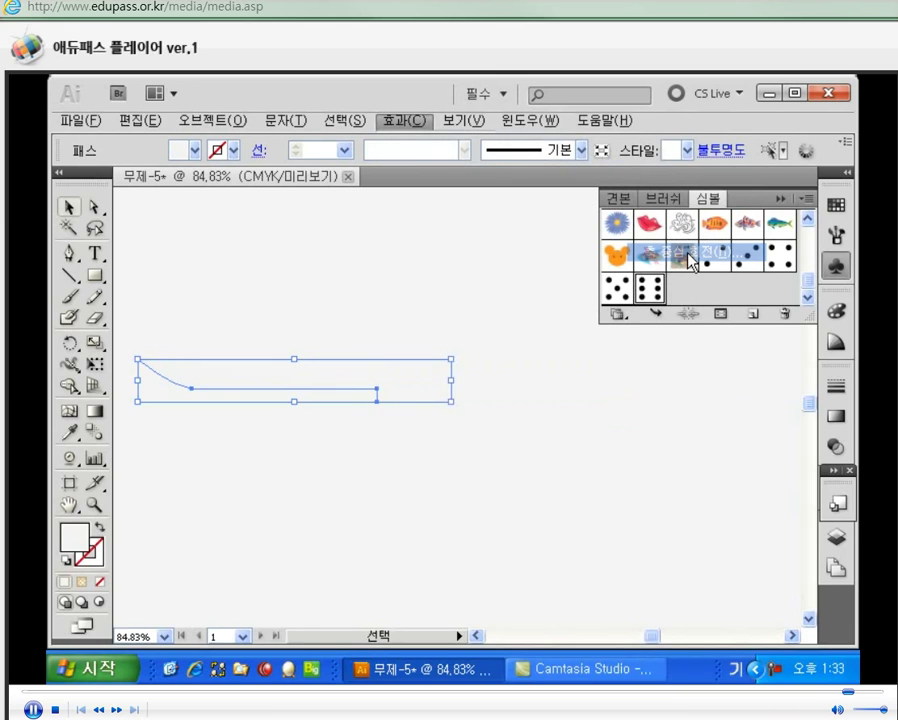
left_click_drag(516, 404, 708, 202)
left_click(698, 552)
left_click(652, 584)
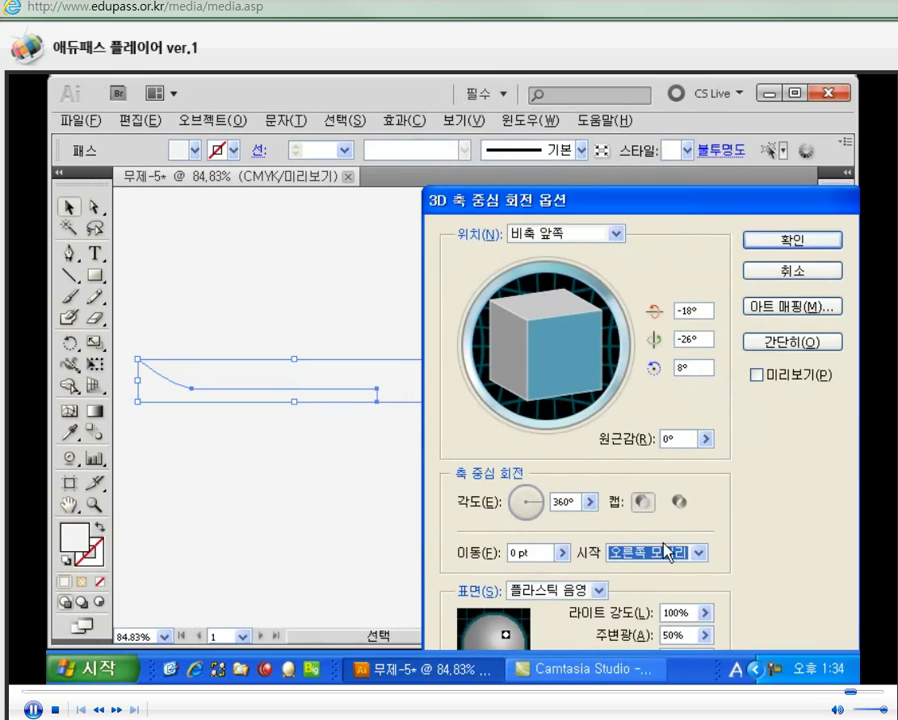
left_click(757, 375)
Examine the revolved plate's surfaces one by one in Map Art, checking which part of the plate each covers
left_click(792, 306)
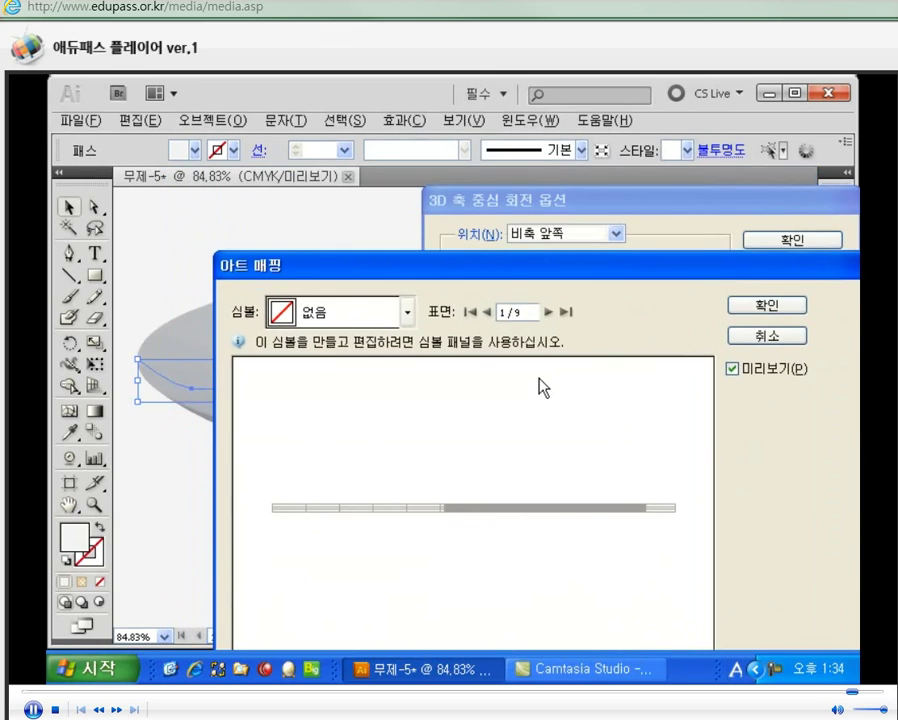
left_click(548, 312)
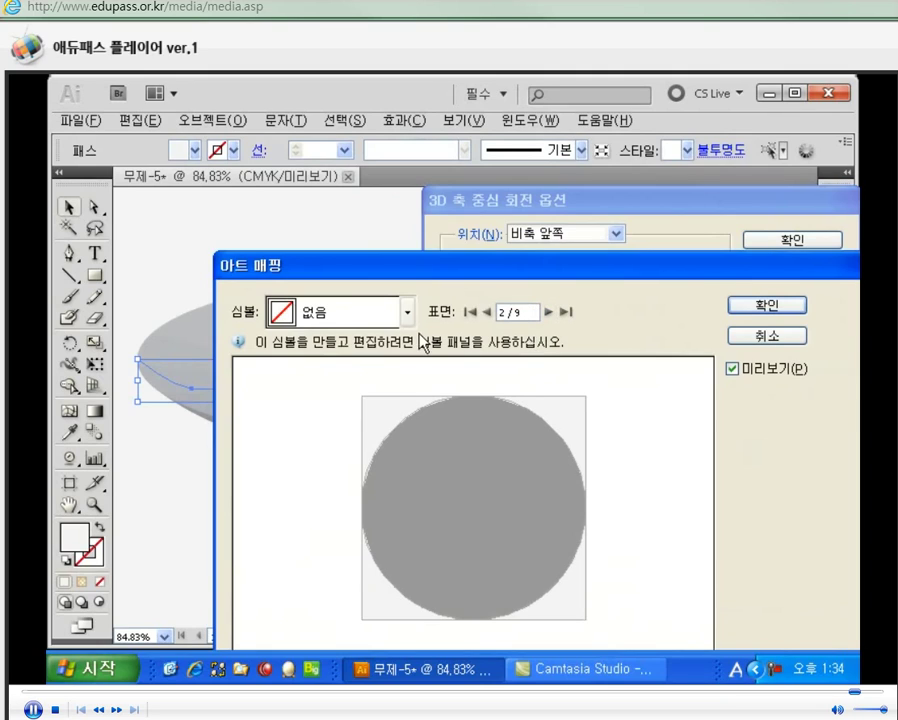
left_click(547, 312)
left_click(547, 312)
left_click(547, 312)
left_click(547, 312)
left_click(547, 312)
left_click(547, 312)
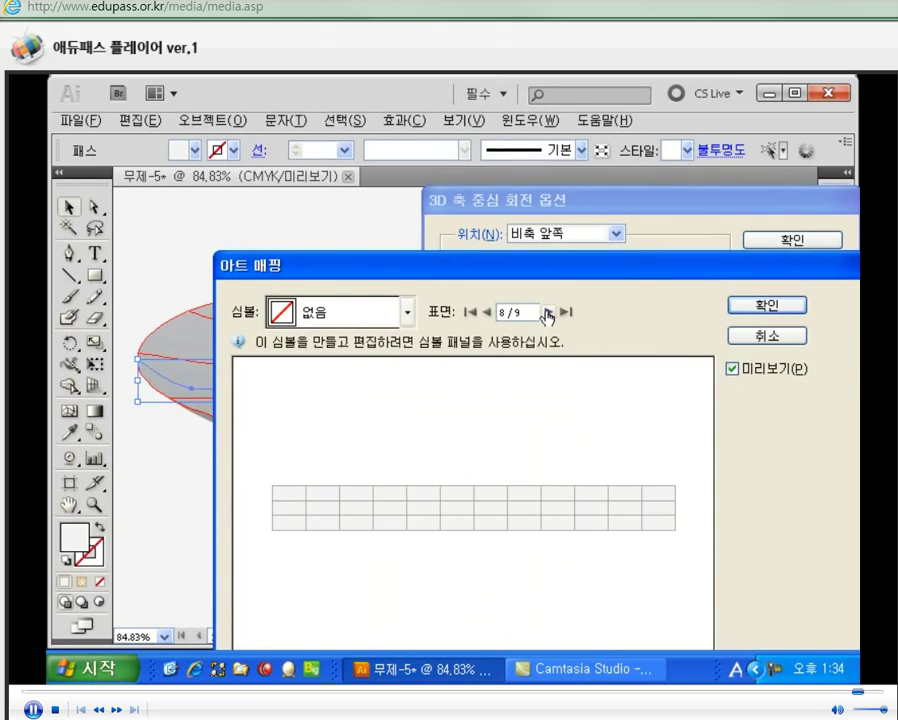
left_click_drag(503, 268, 566, 216)
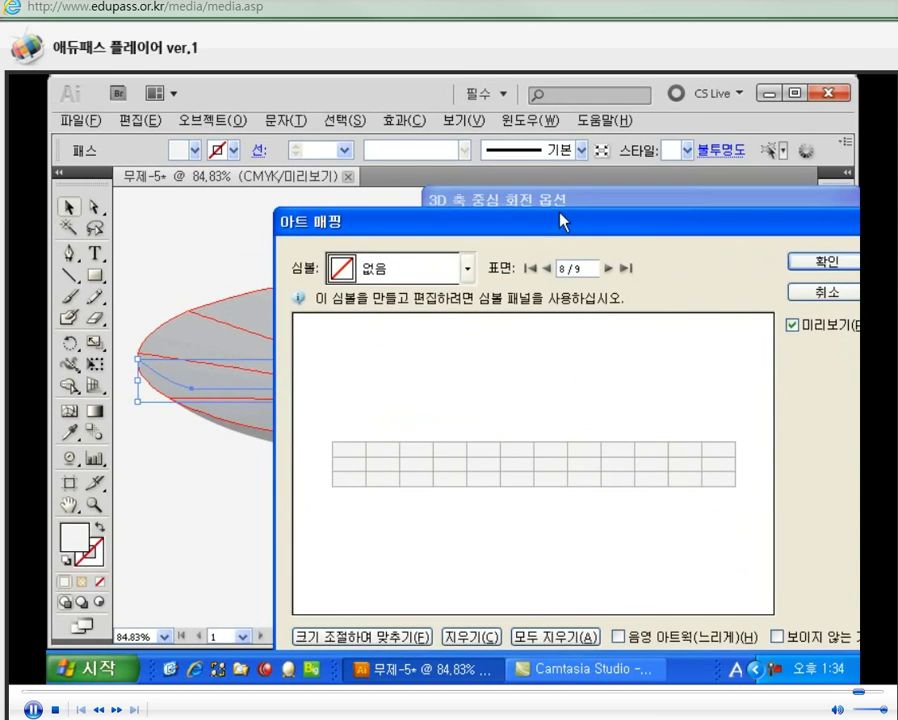
left_click(607, 268)
left_click(607, 268)
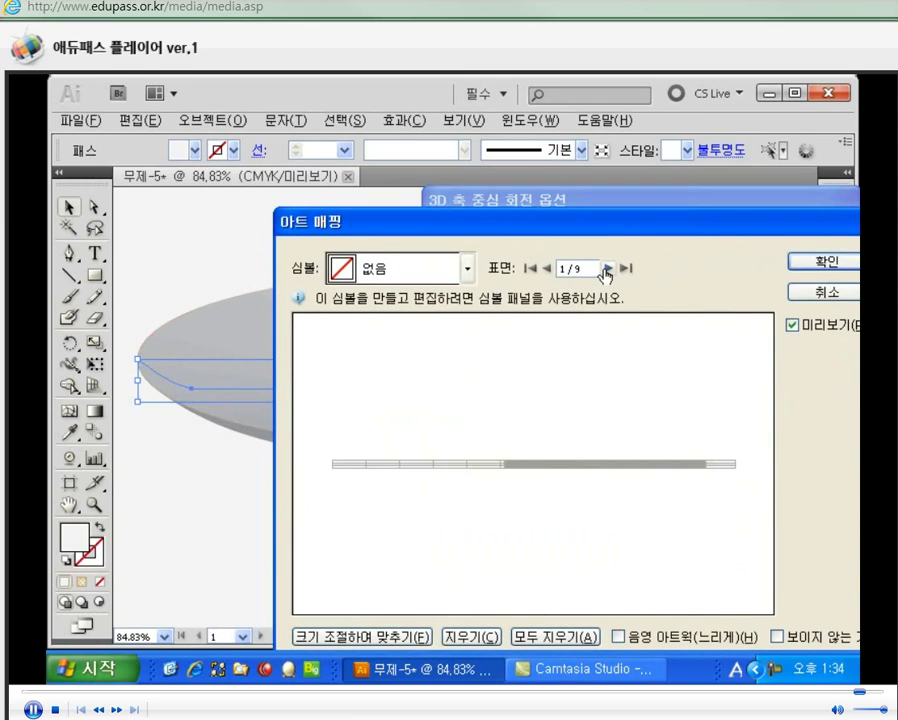
Go through the plate's mapping surfaces again and choose surface 8/9, keeping the plate's red outline in view
left_click(607, 268)
left_click_drag(560, 222, 611, 318)
left_click(626, 326)
left_click(626, 326)
left_click(626, 326)
left_click(626, 326)
left_click(626, 326)
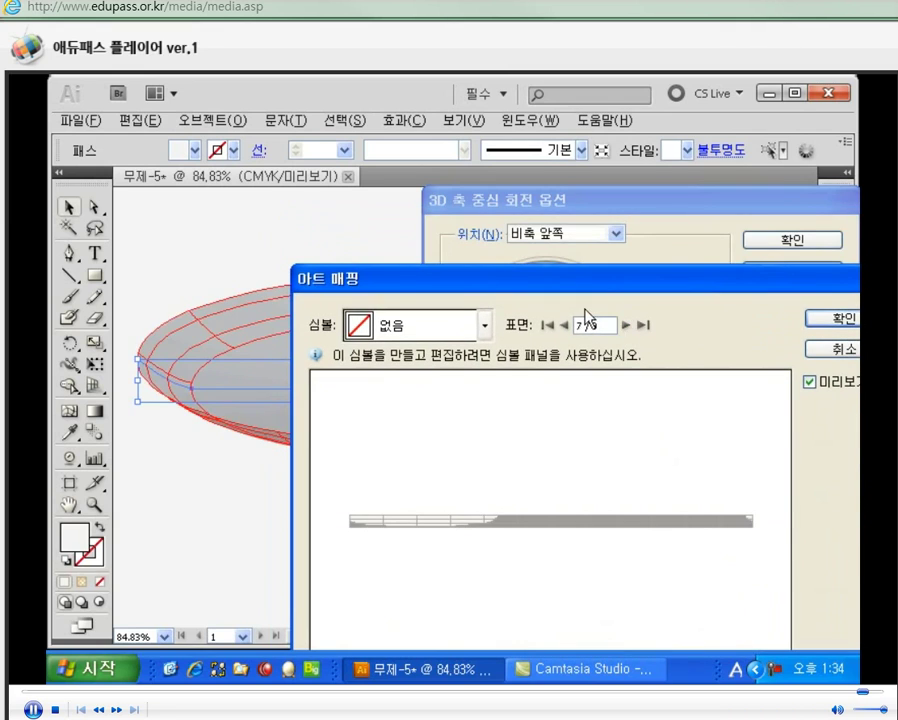
left_click_drag(571, 286, 612, 283)
left_click(666, 322)
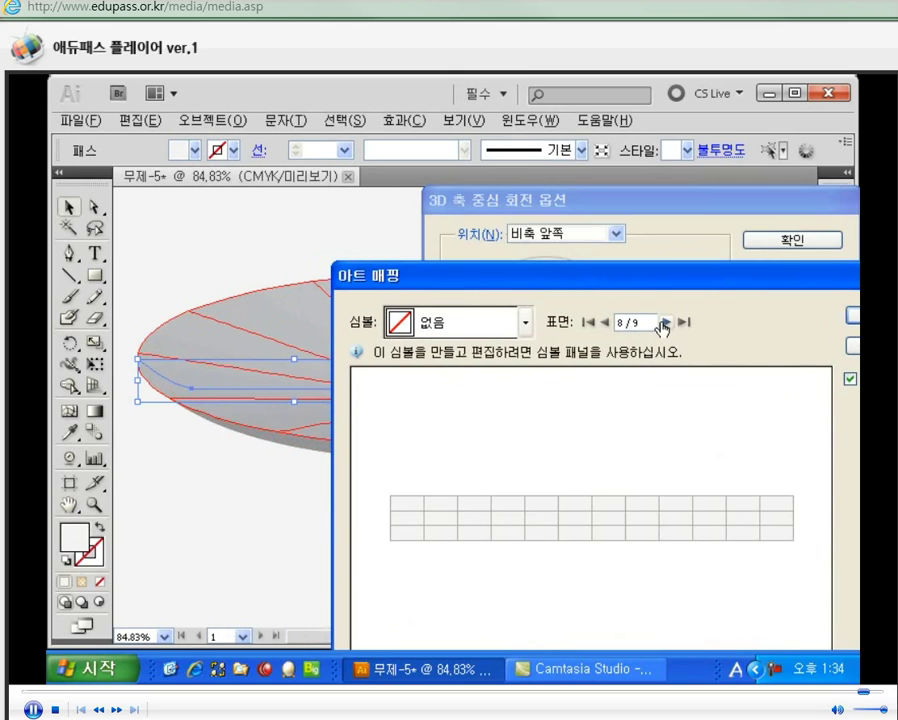
Map the 현란한 선 symbol, scaled to fit, onto surface 8/9, apply the mapping and the revolve, and deselect the plate
left_click_drag(647, 286, 657, 292)
left_click(531, 327)
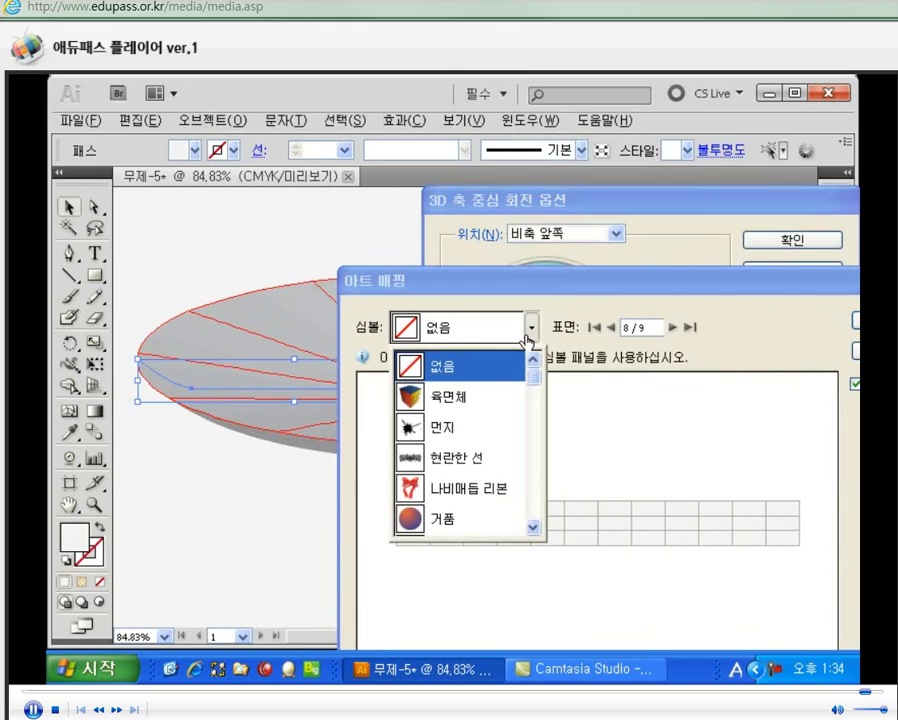
left_click(463, 466)
left_click_drag(610, 280, 502, 134)
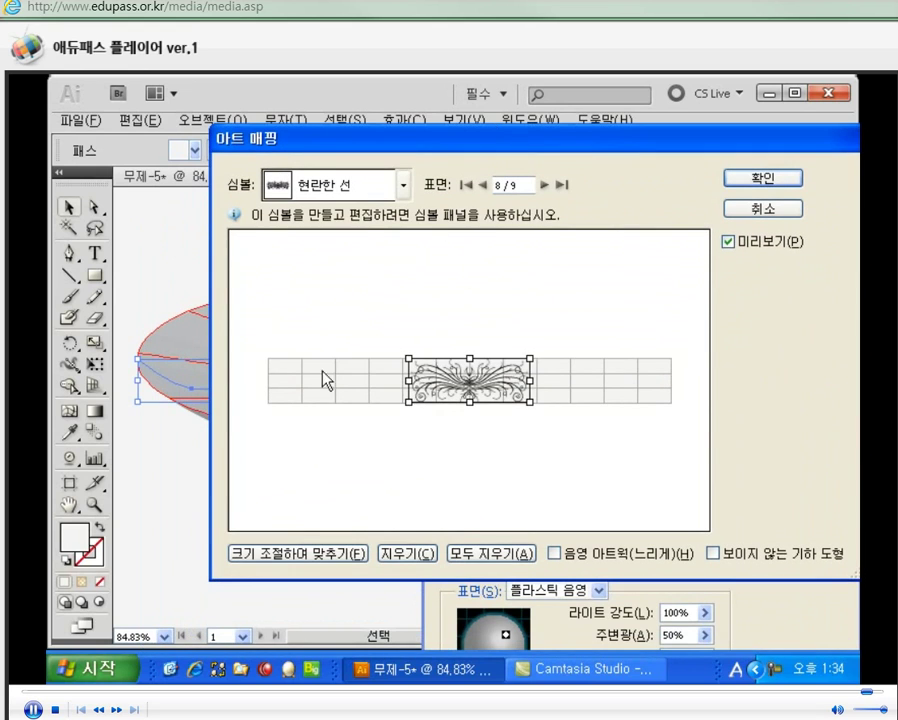
left_click(290, 553)
left_click(763, 178)
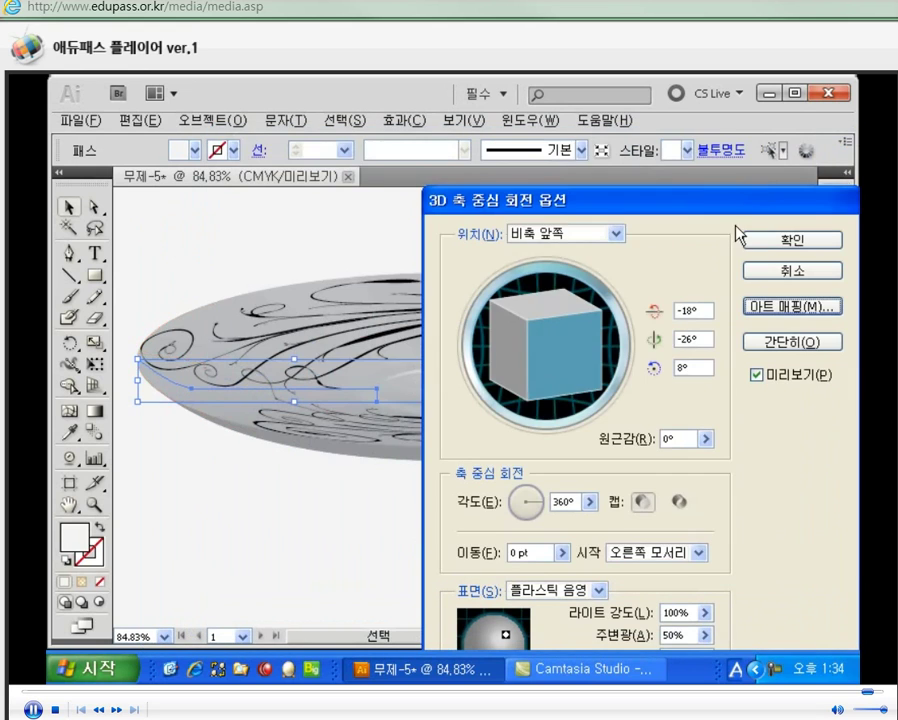
left_click(790, 241)
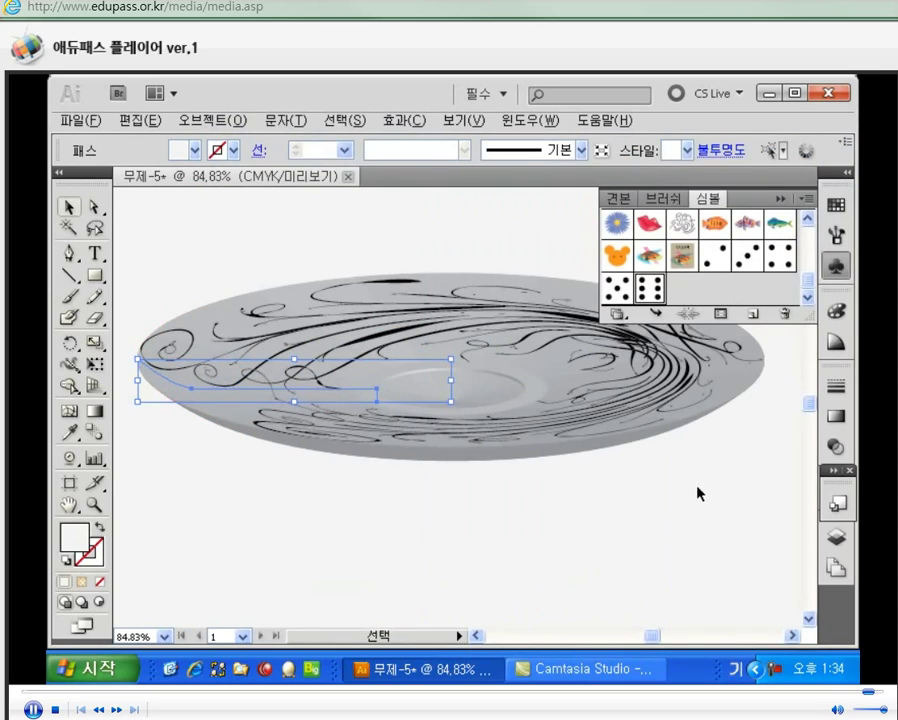
left_click(636, 583)
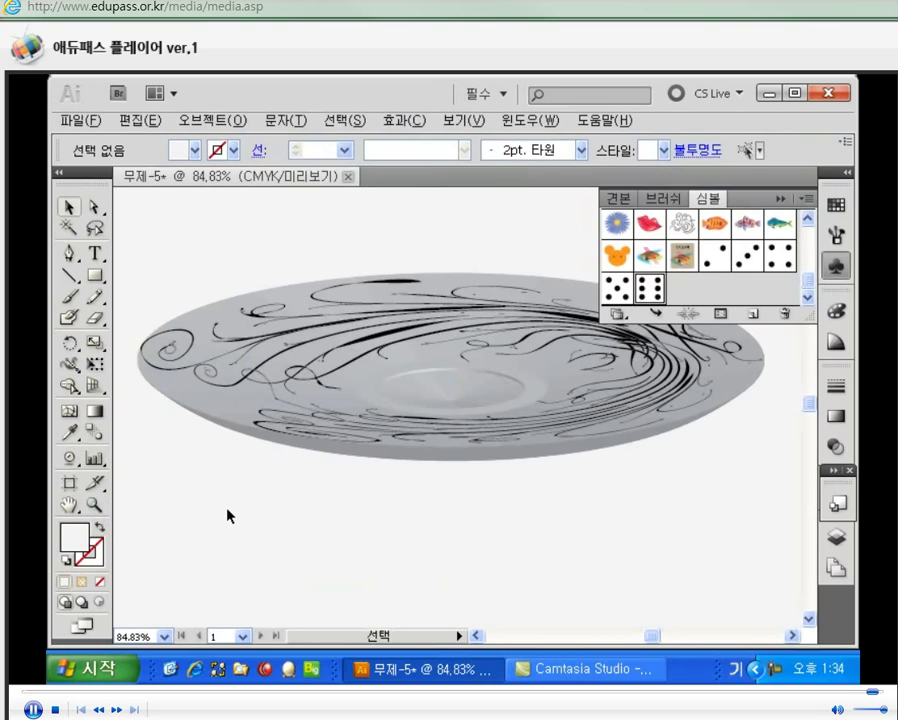
double_click(69, 507)
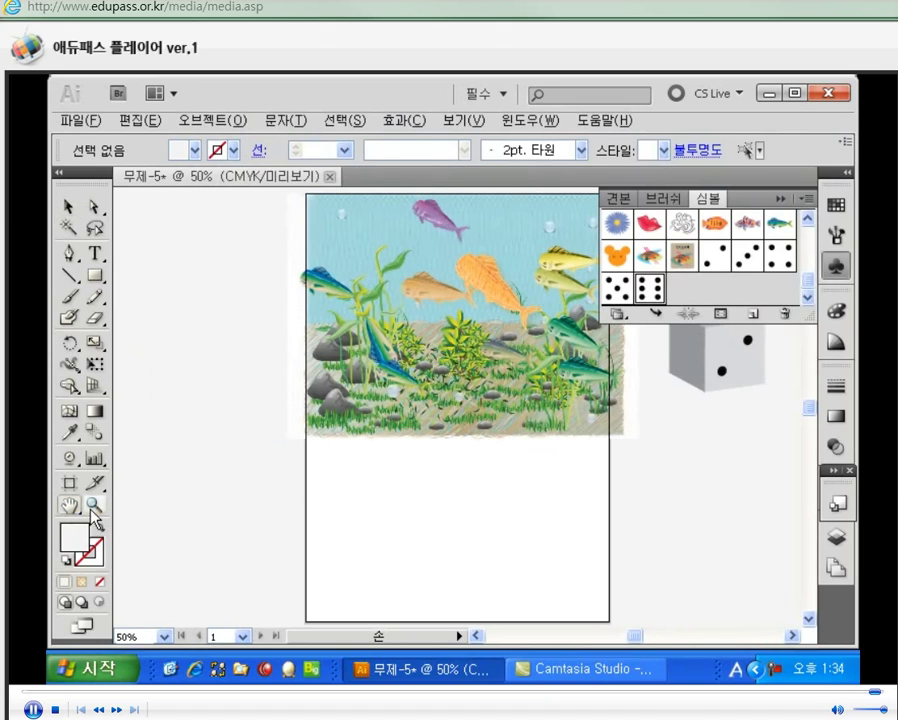